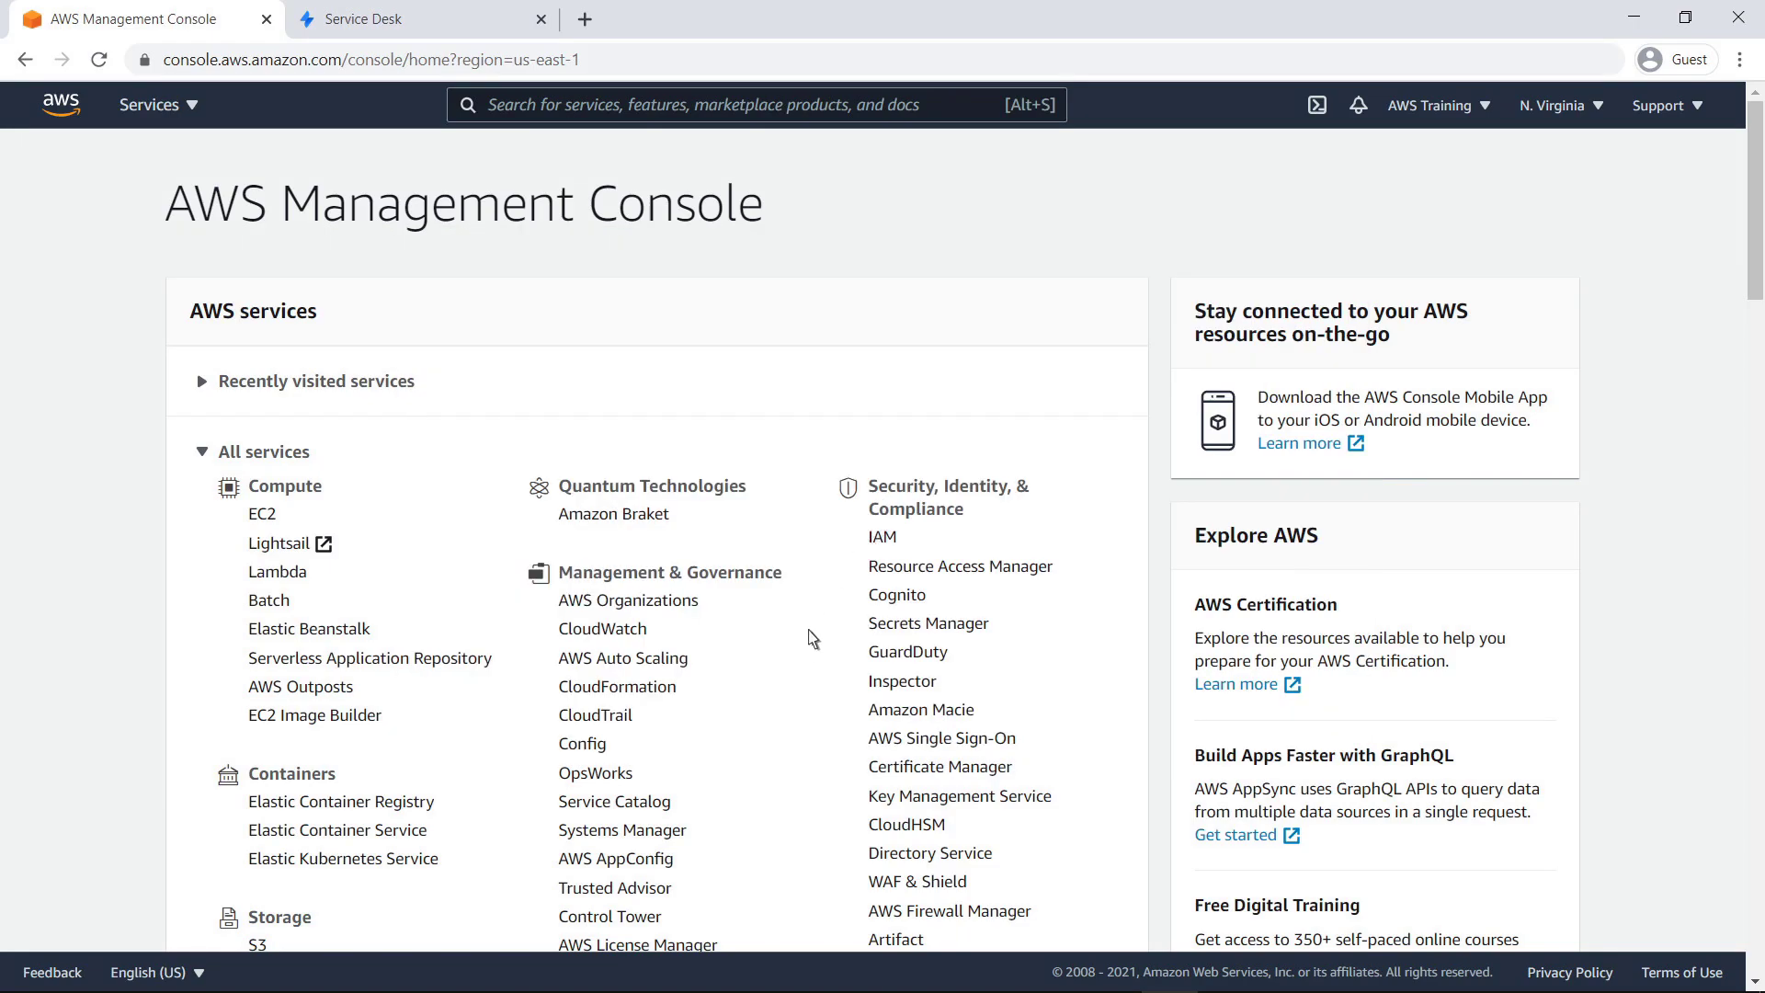
From Systems Manager's OpsCenter, list the three open OpsItems and open oi-bb823f3c1e38.
{"action": "left_click", "coordinate": [623, 830]}
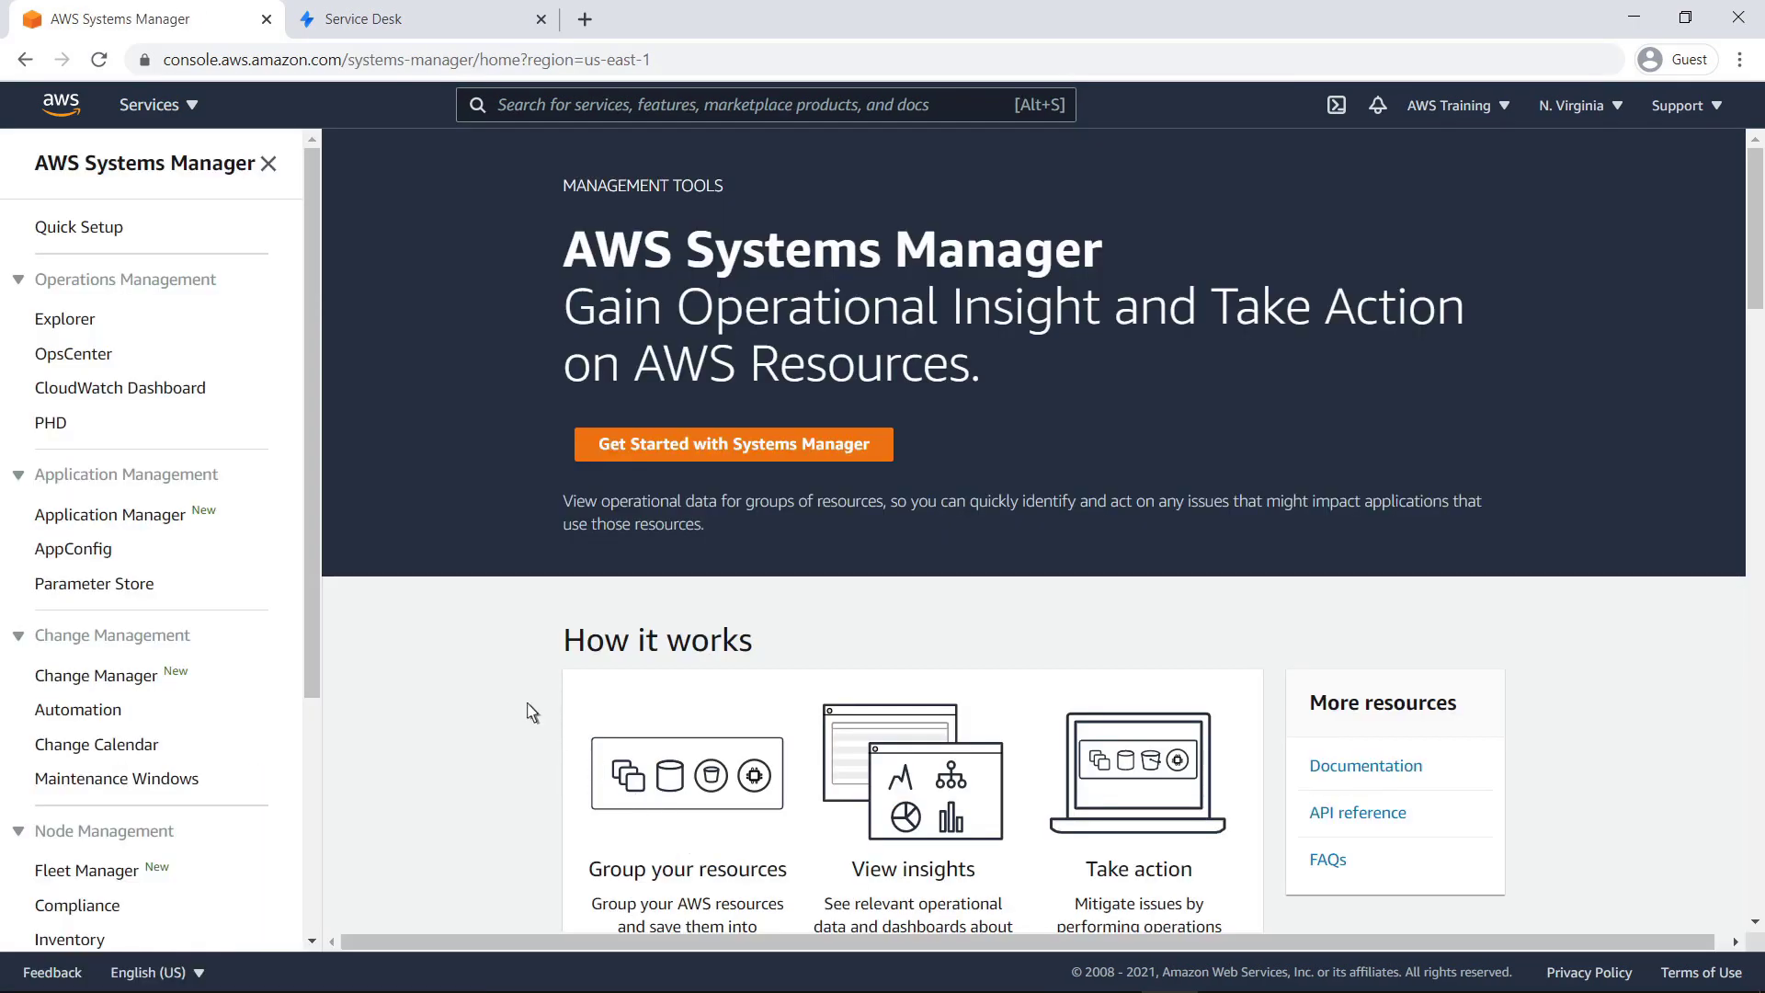
{"action": "left_click", "coordinate": [115, 356]}
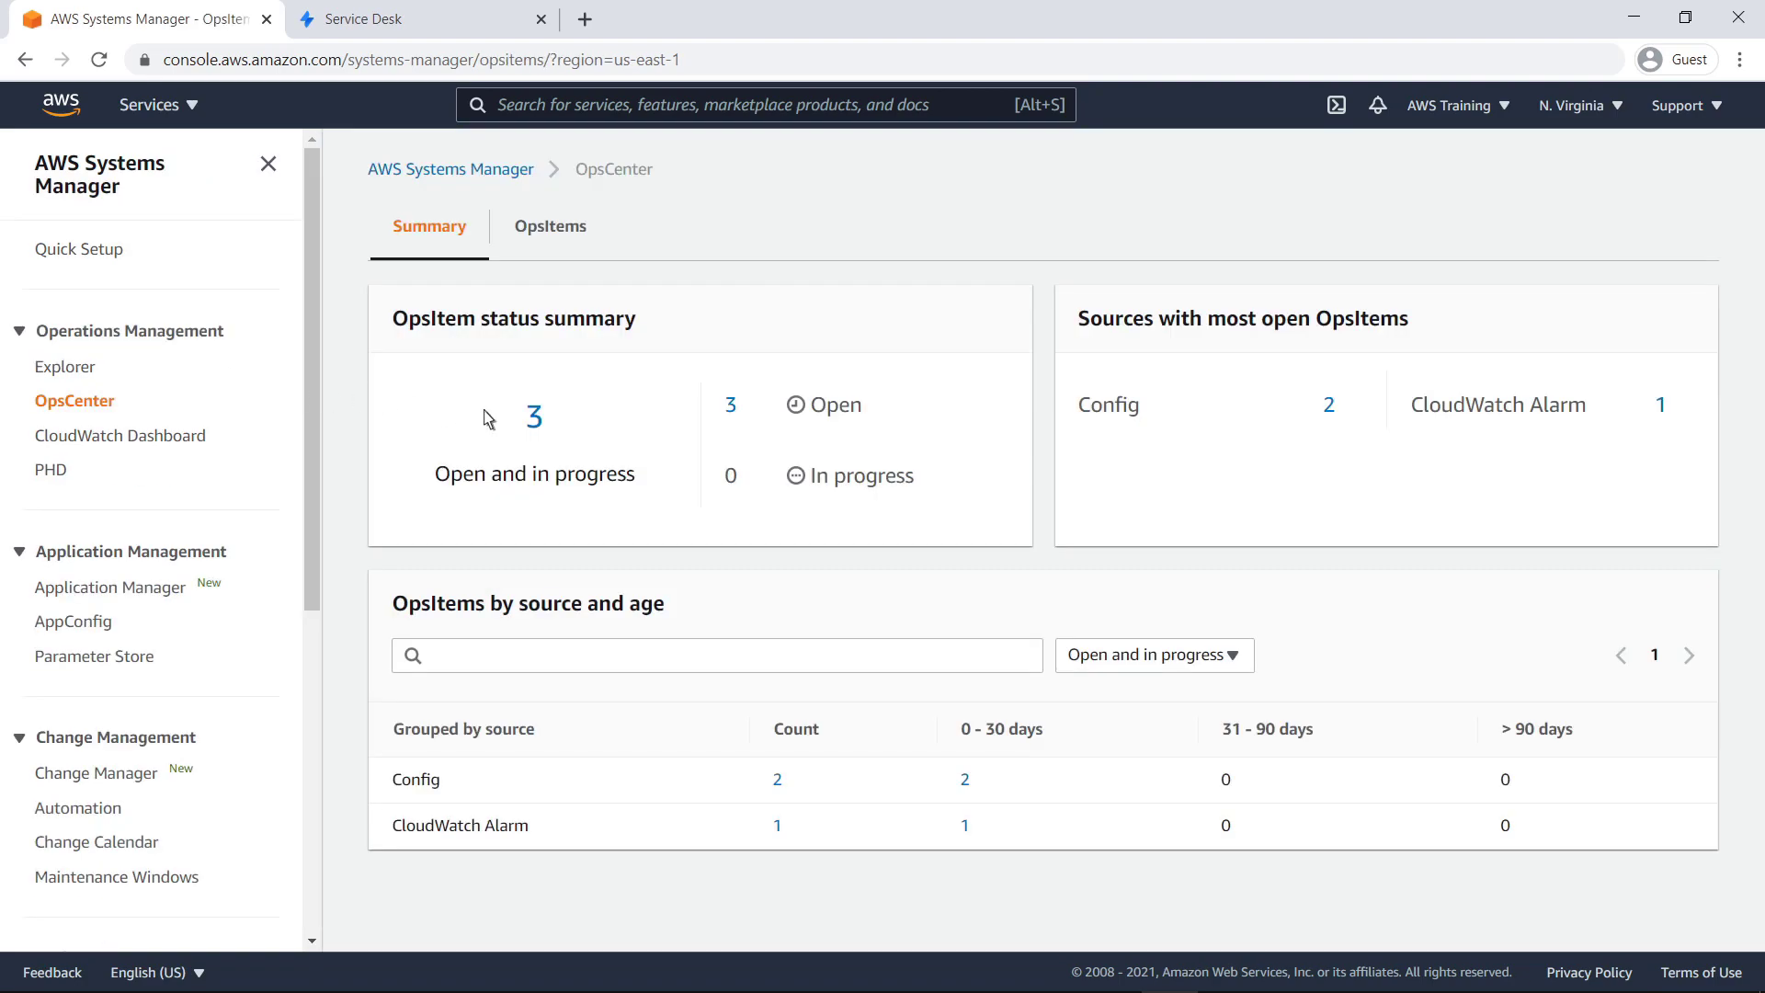
{"action": "left_click", "coordinate": [535, 418]}
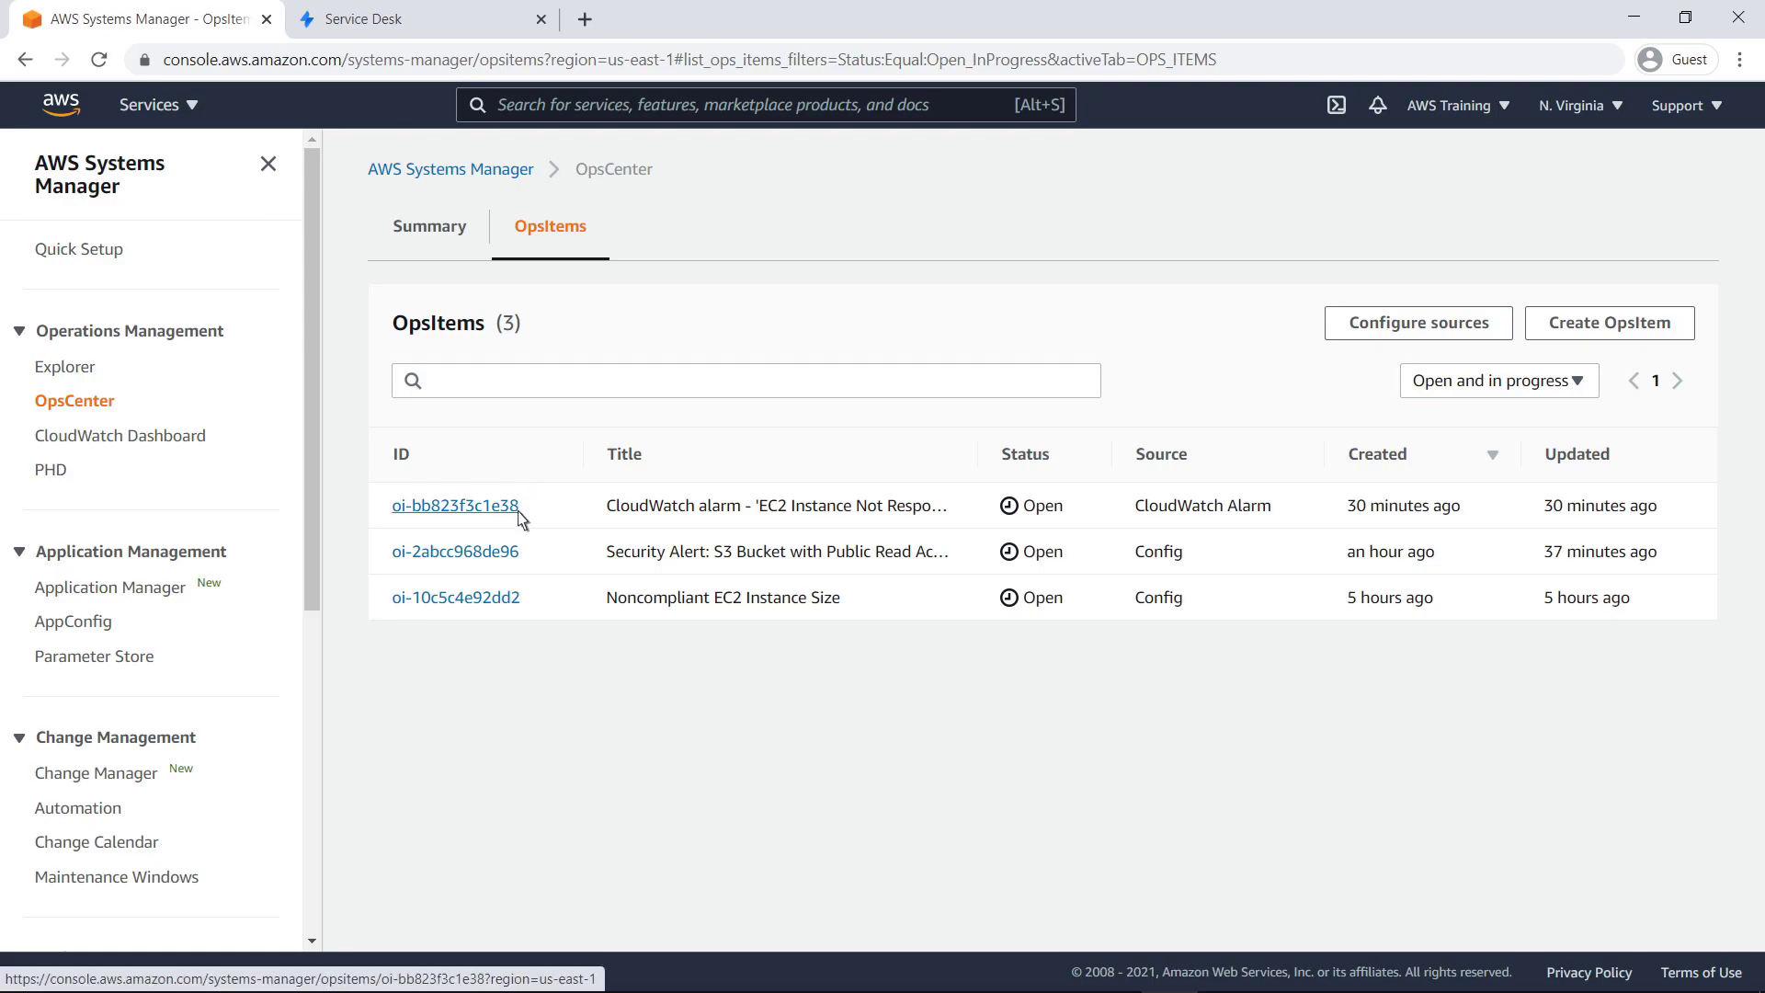
{"action": "left_click", "coordinate": [455, 506]}
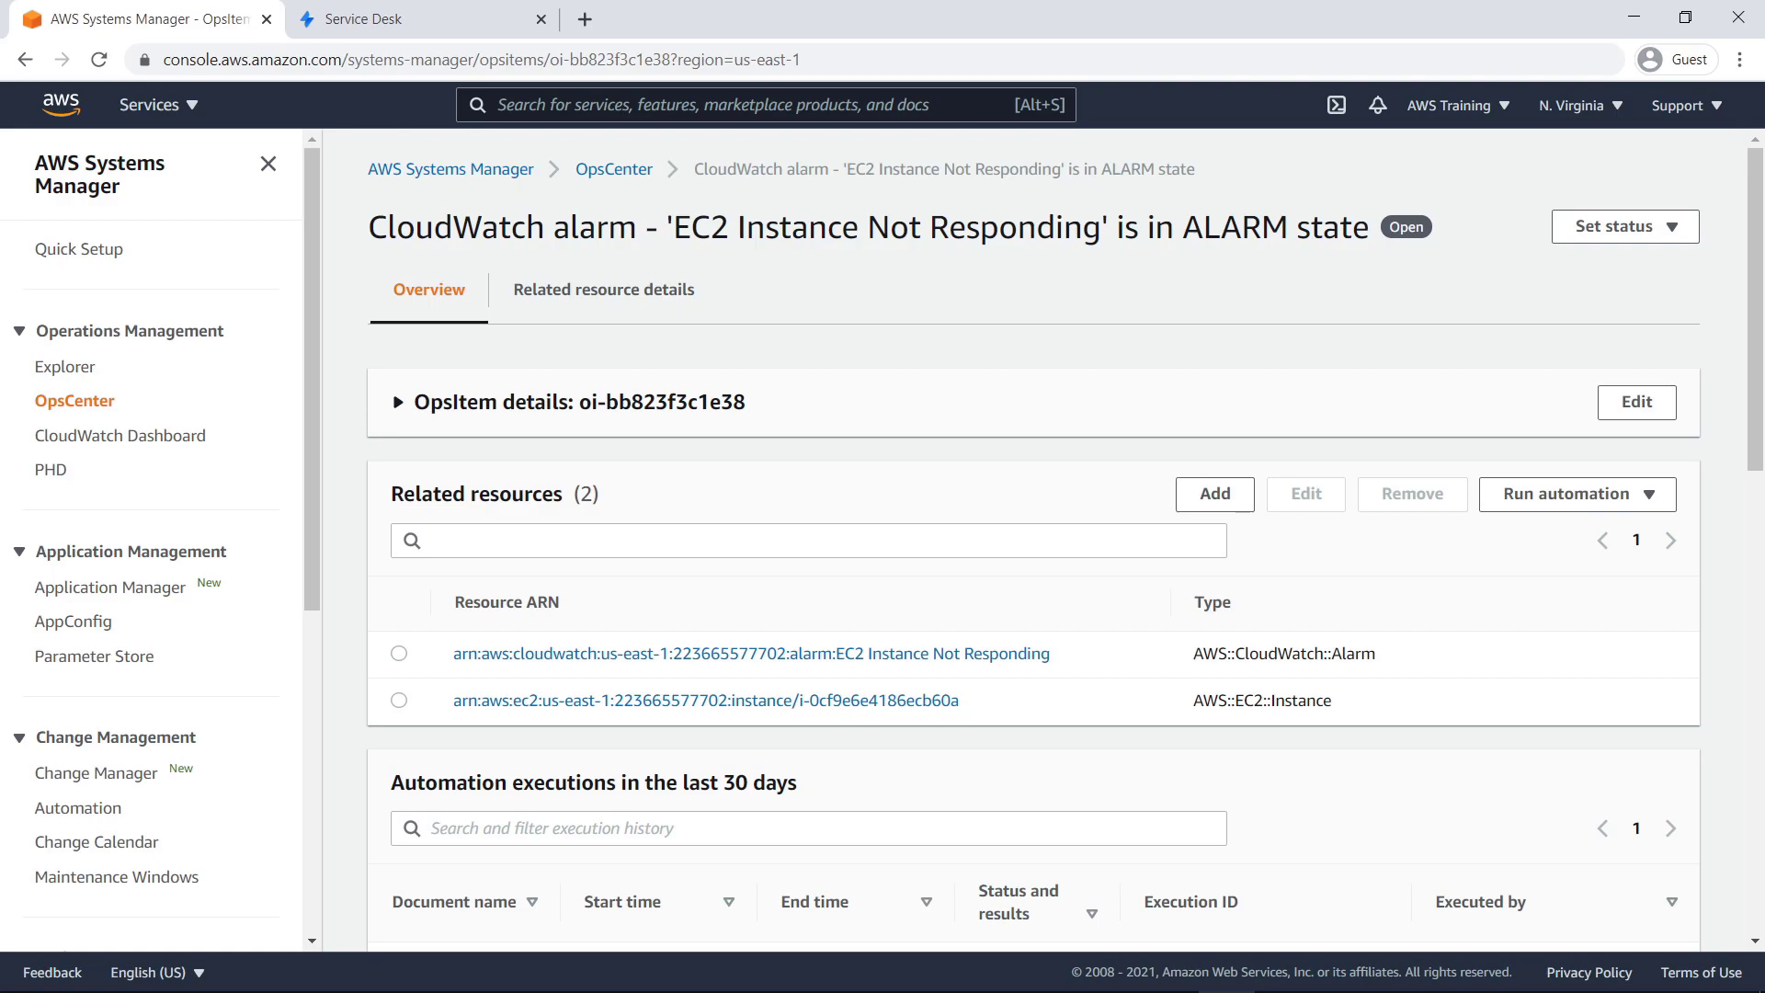
Expand the OpsItem details and review the Run automation list of EC2 restart, stop and start runbooks.
{"action": "left_click", "coordinate": [401, 408]}
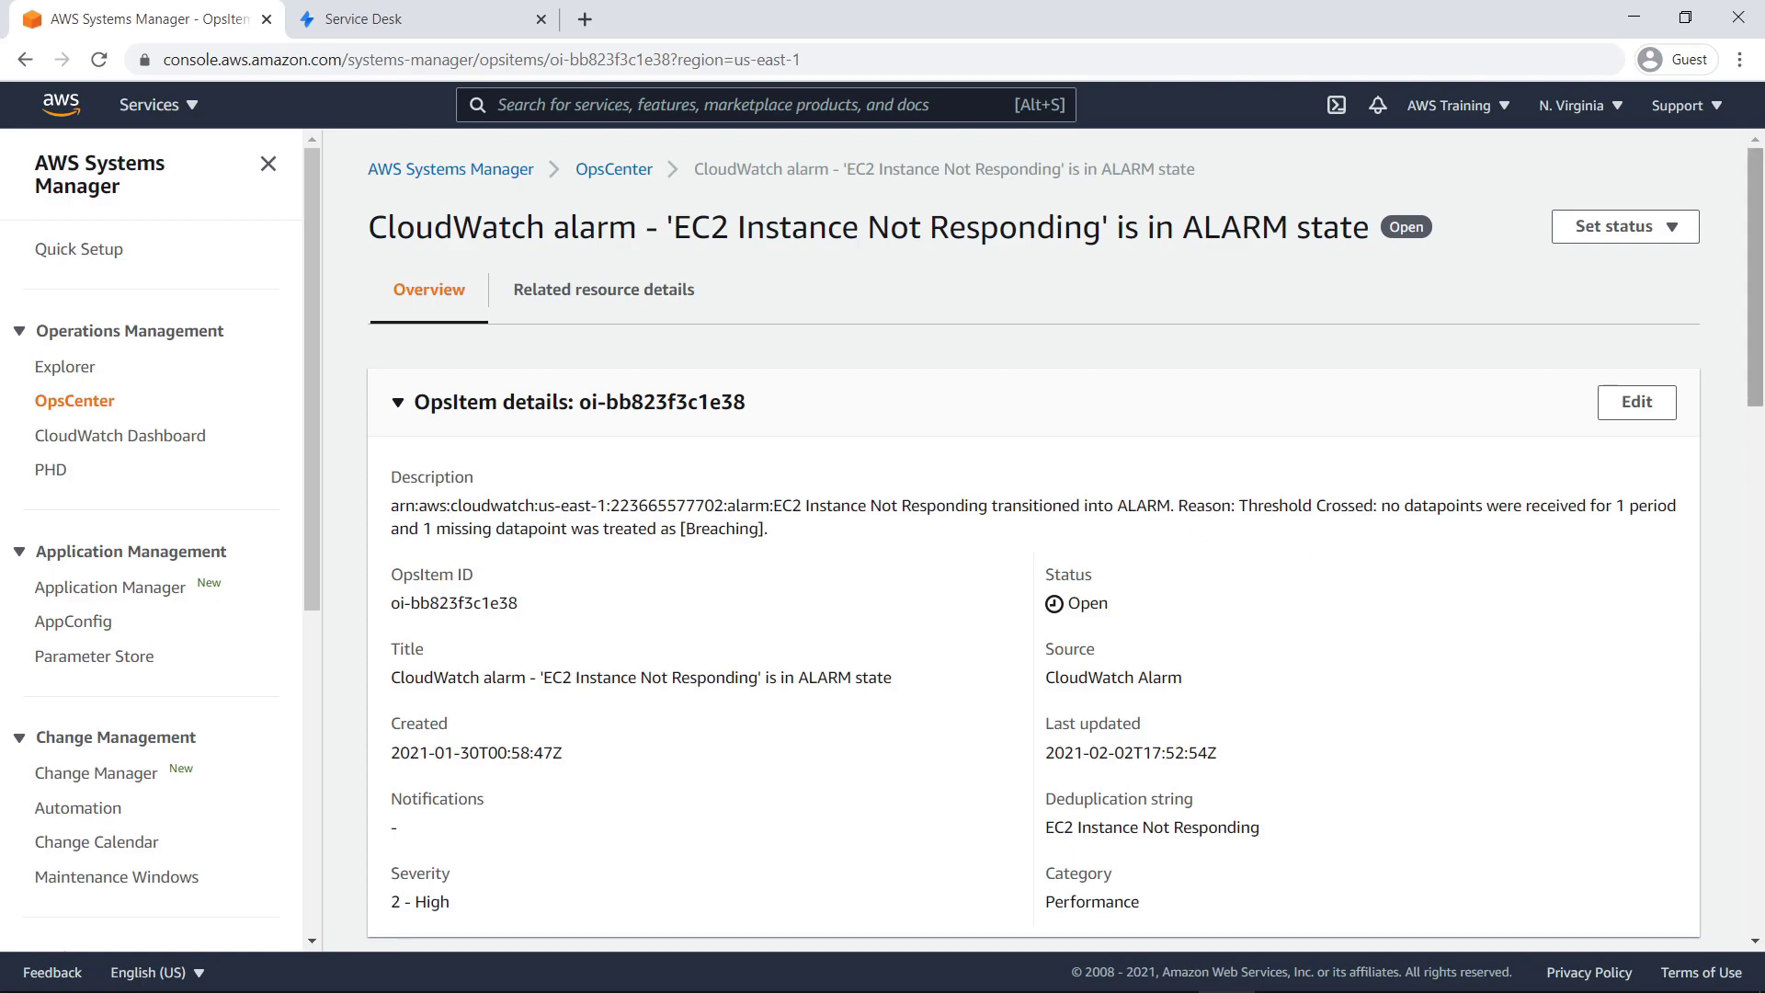
{"action": "left_click", "coordinate": [1758, 619]}
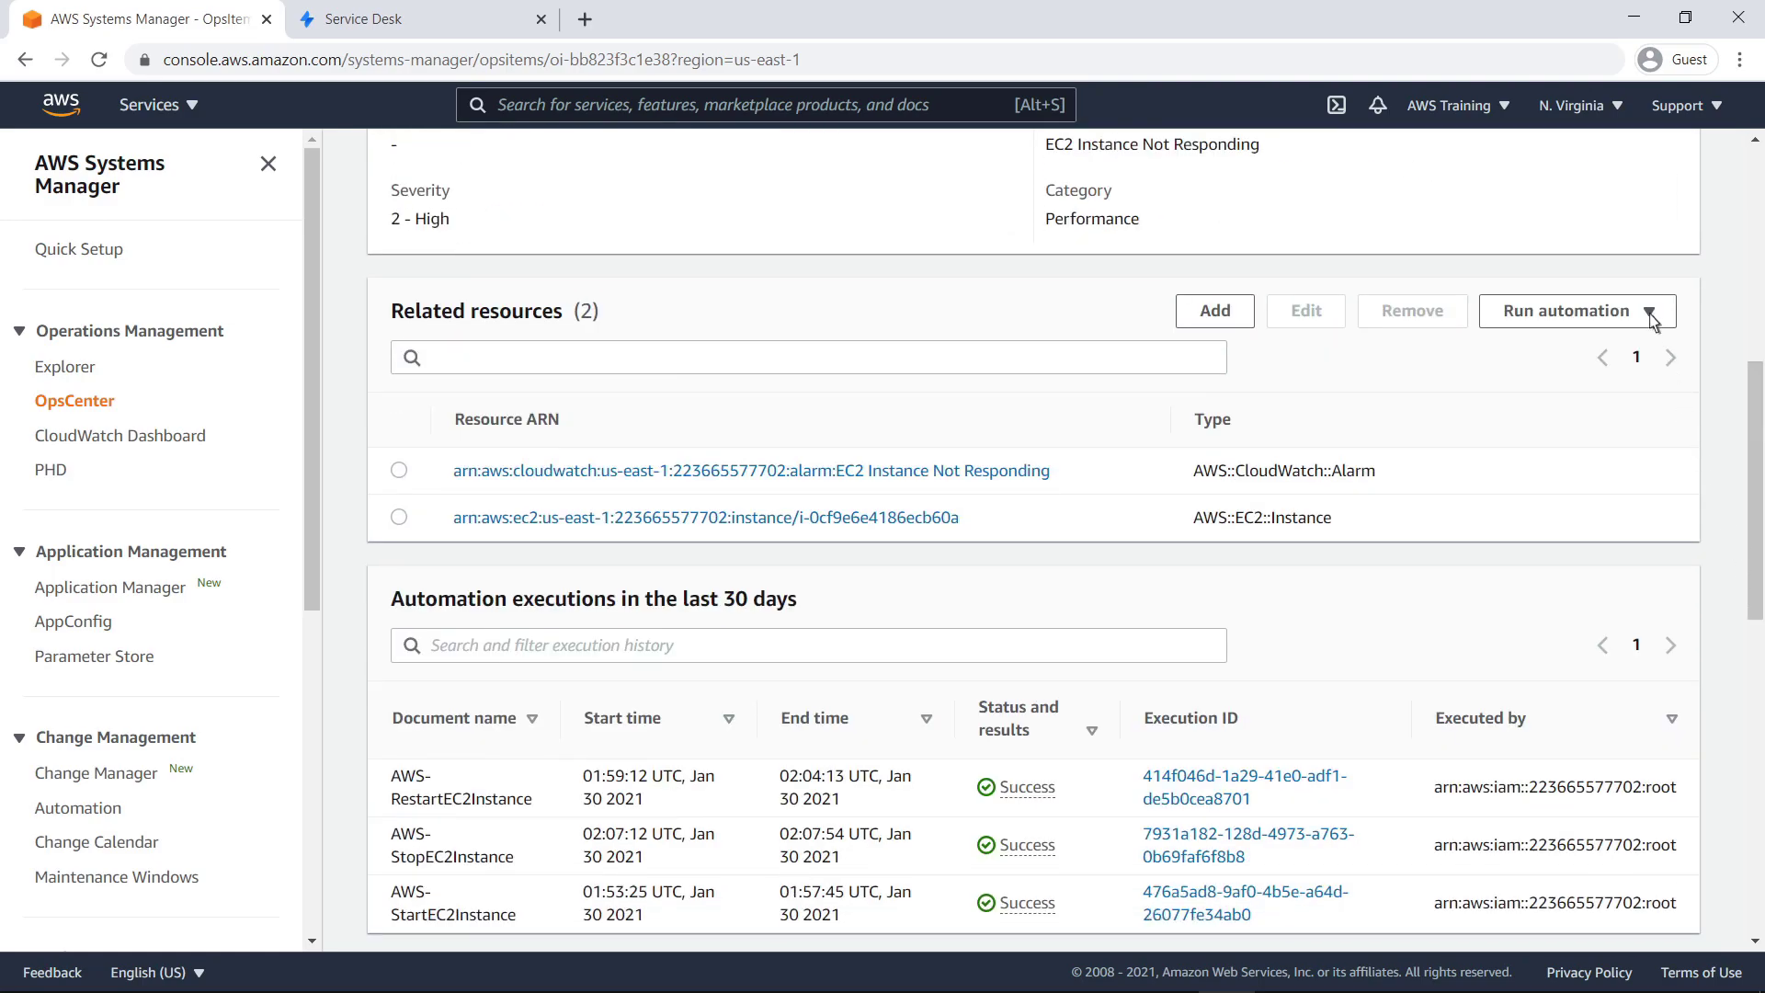
{"action": "left_click", "coordinate": [1644, 315]}
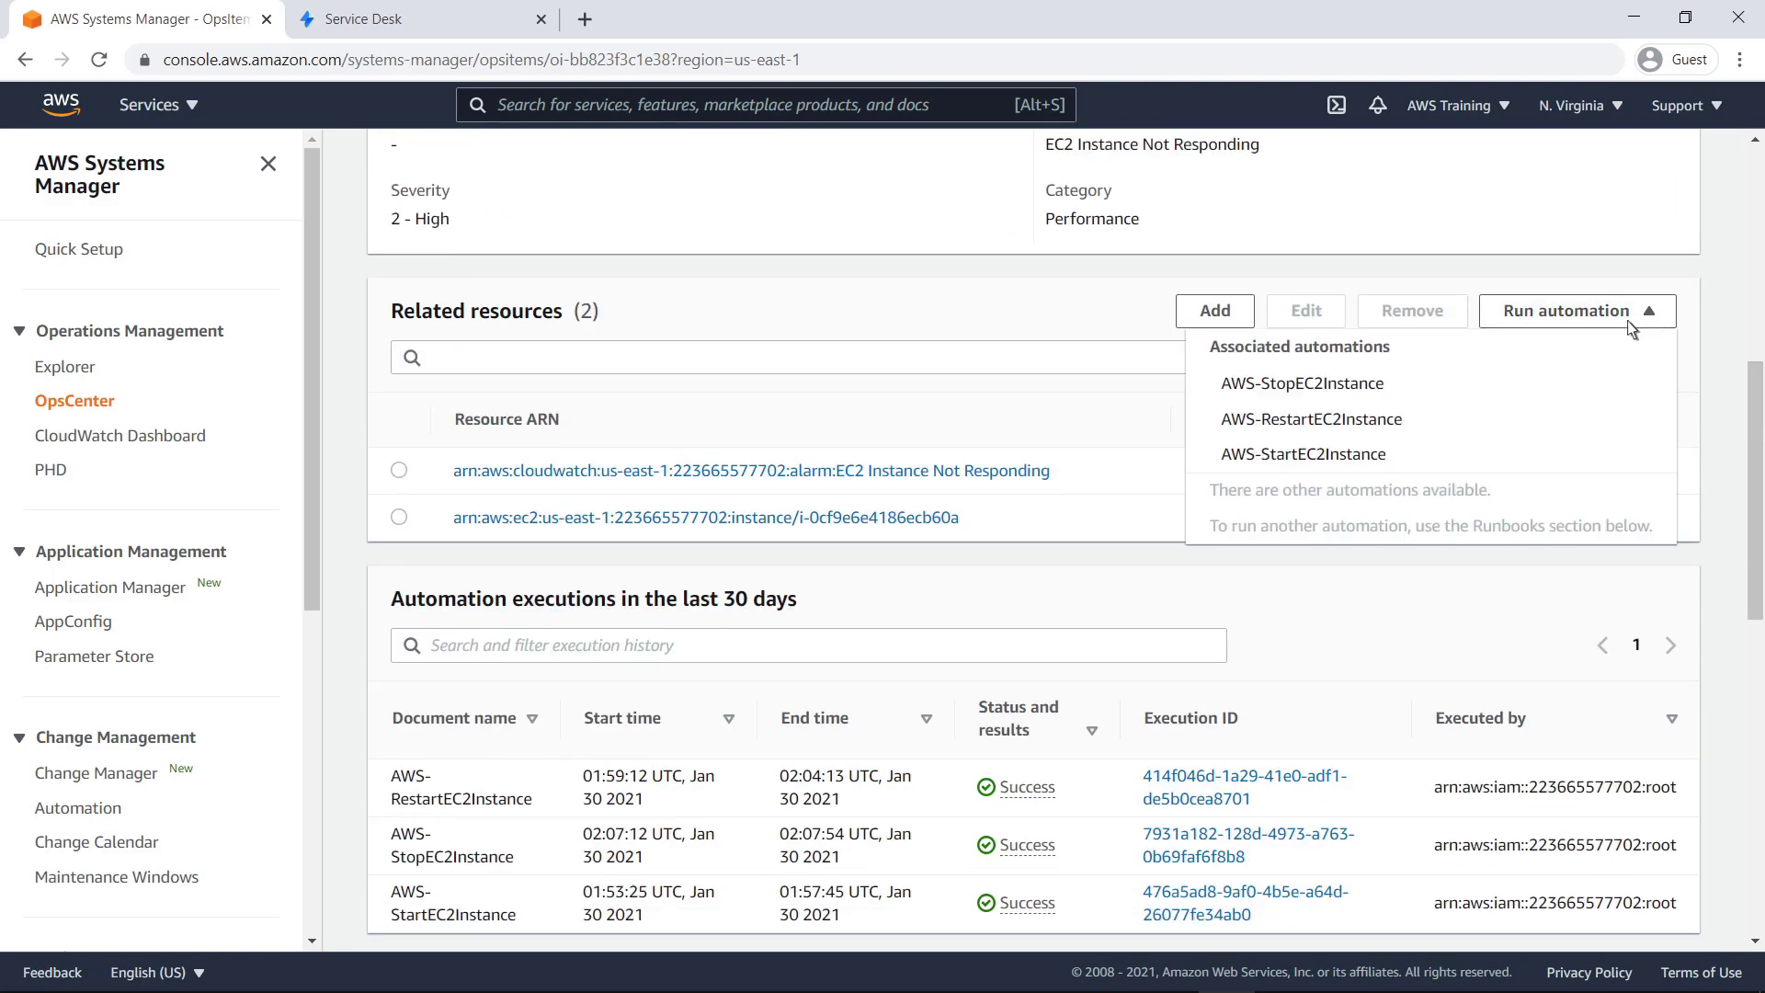
{"action": "left_click", "coordinate": [1404, 424]}
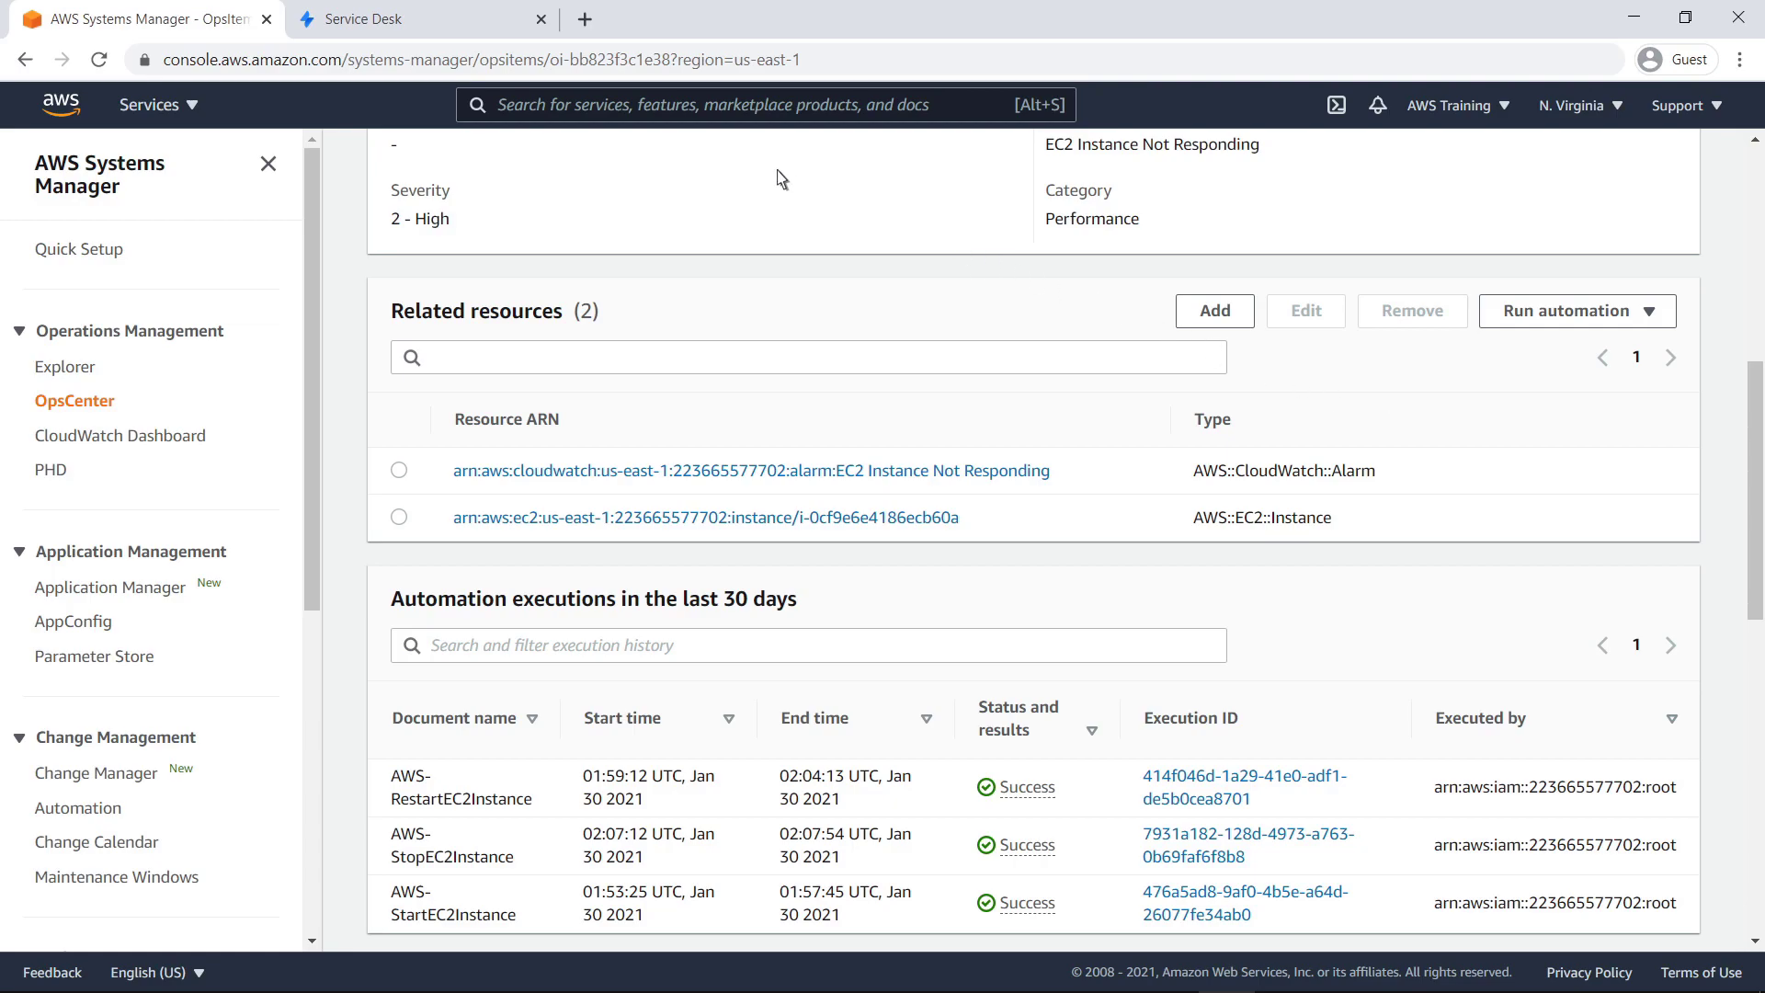
Switch to Jira Service Desk and reach AWS accounts under Manage apps administration.
{"action": "left_click", "coordinate": [429, 23]}
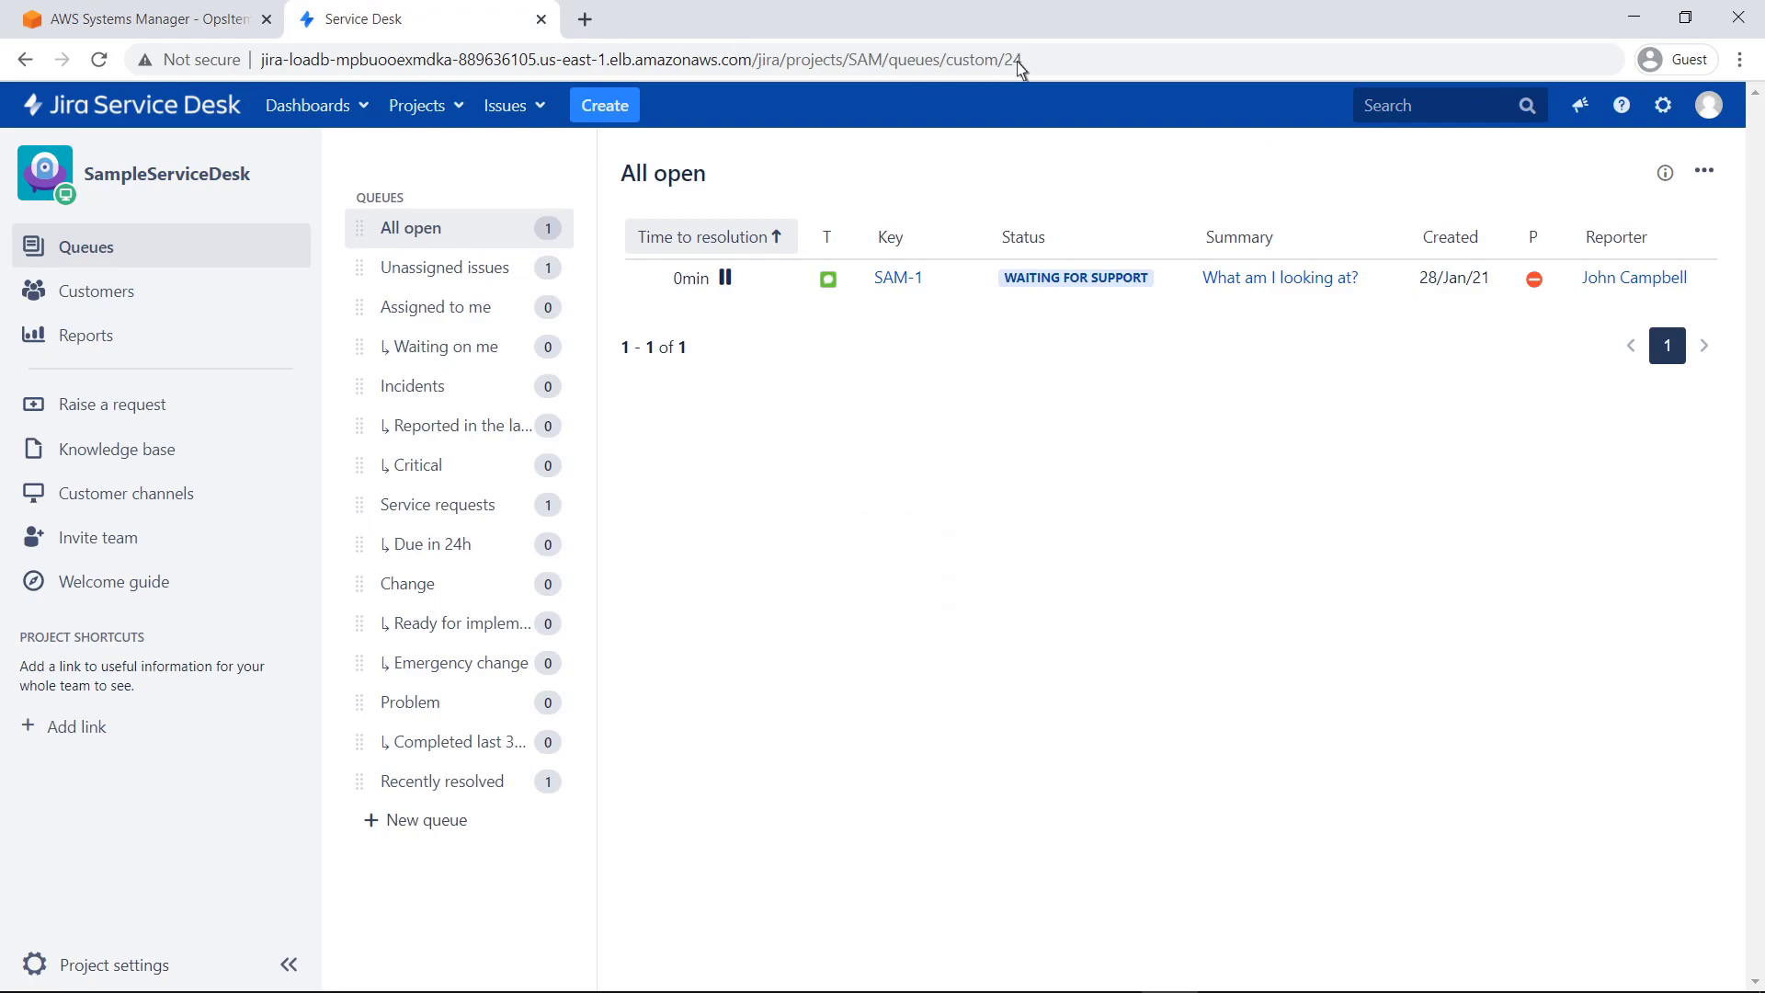
{"action": "left_click", "coordinate": [1663, 105]}
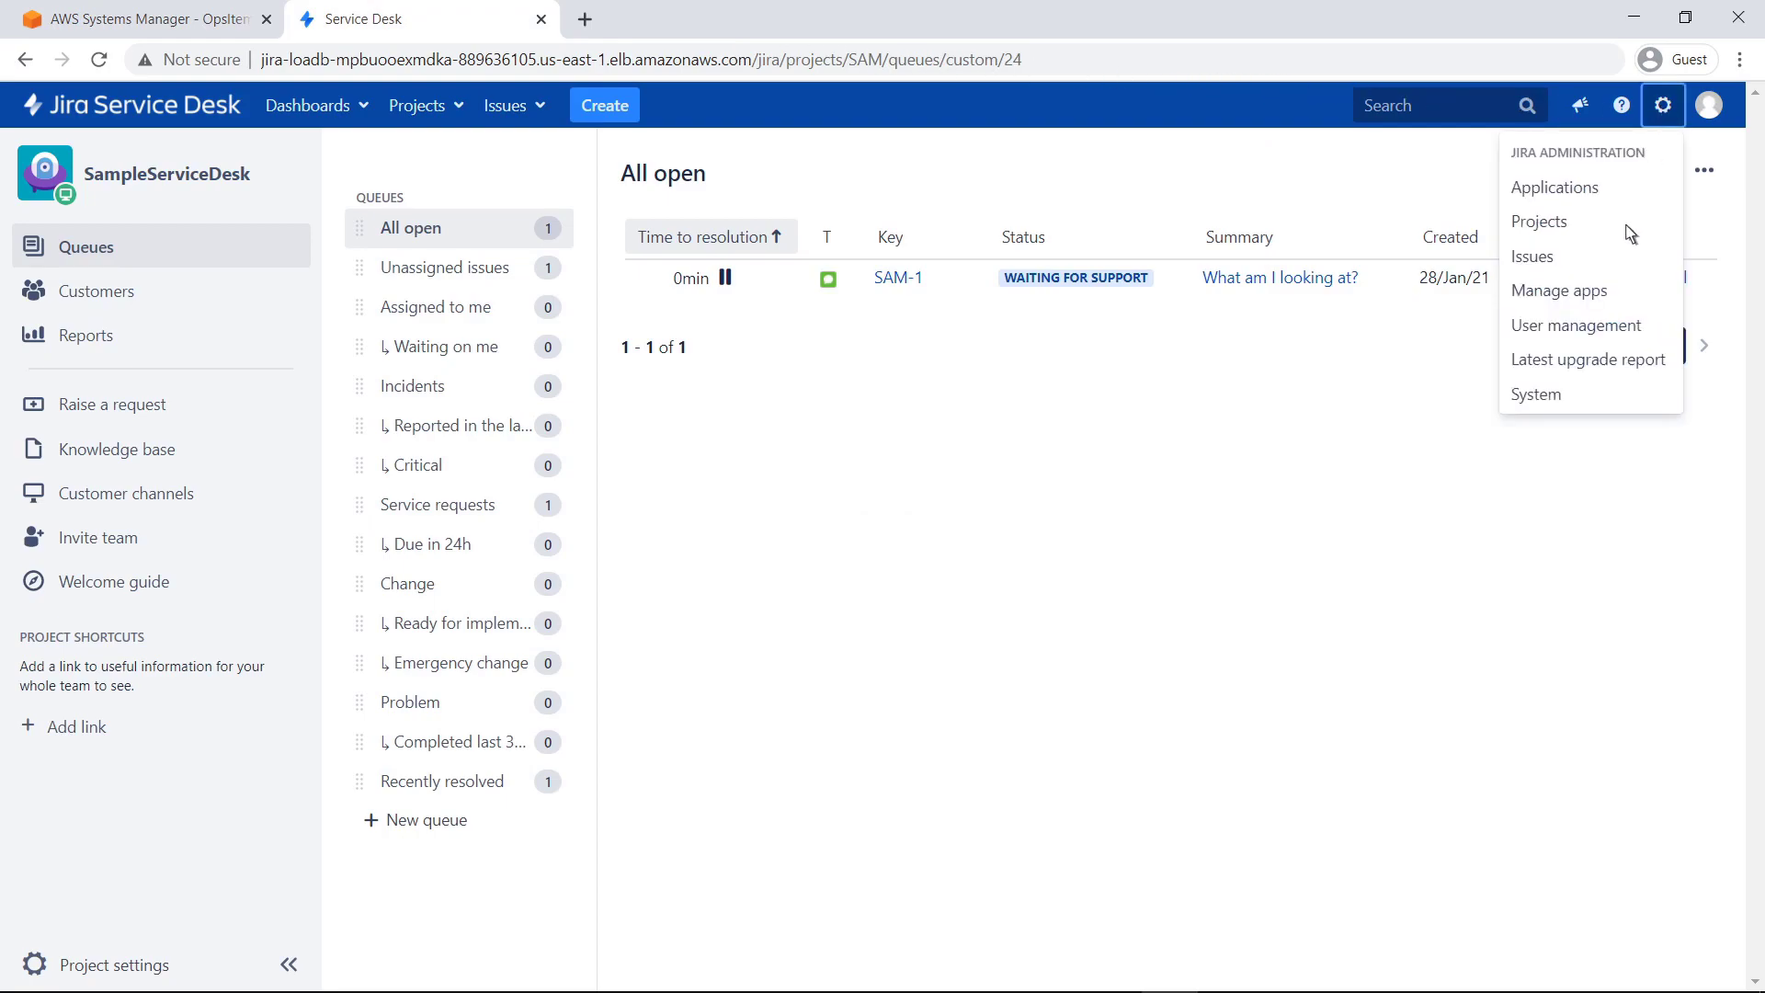
{"action": "left_click", "coordinate": [1558, 291]}
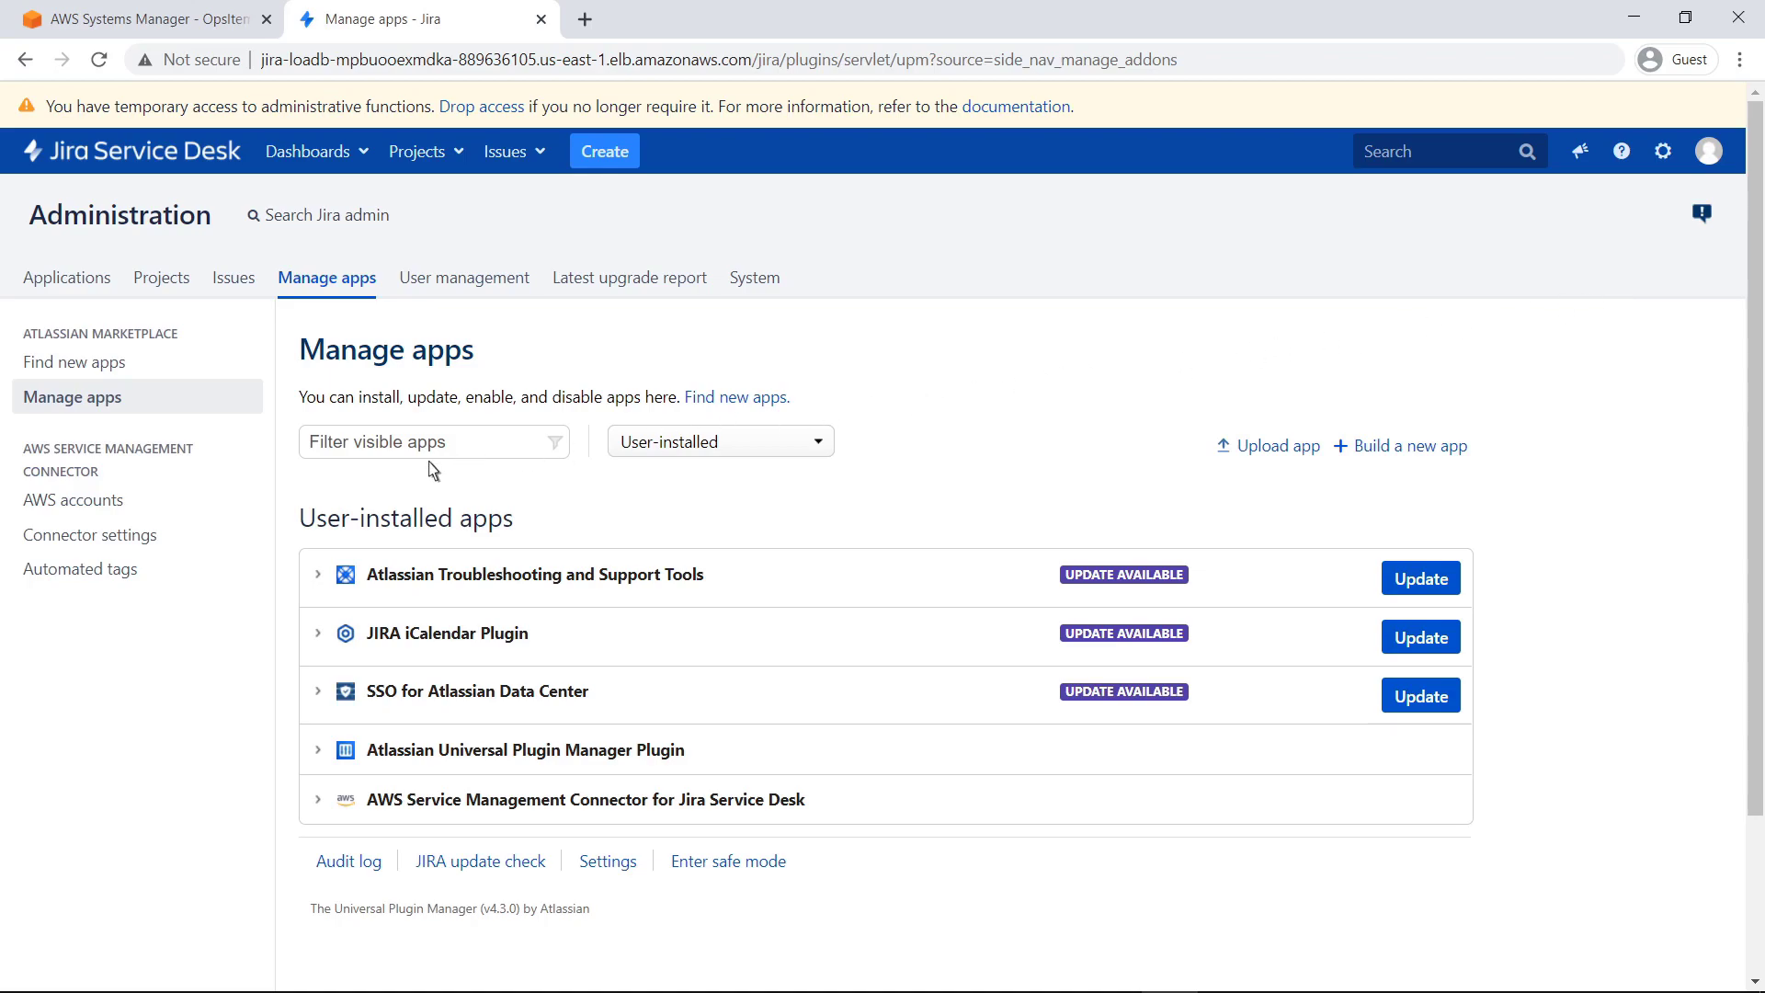
{"action": "left_click", "coordinate": [123, 511]}
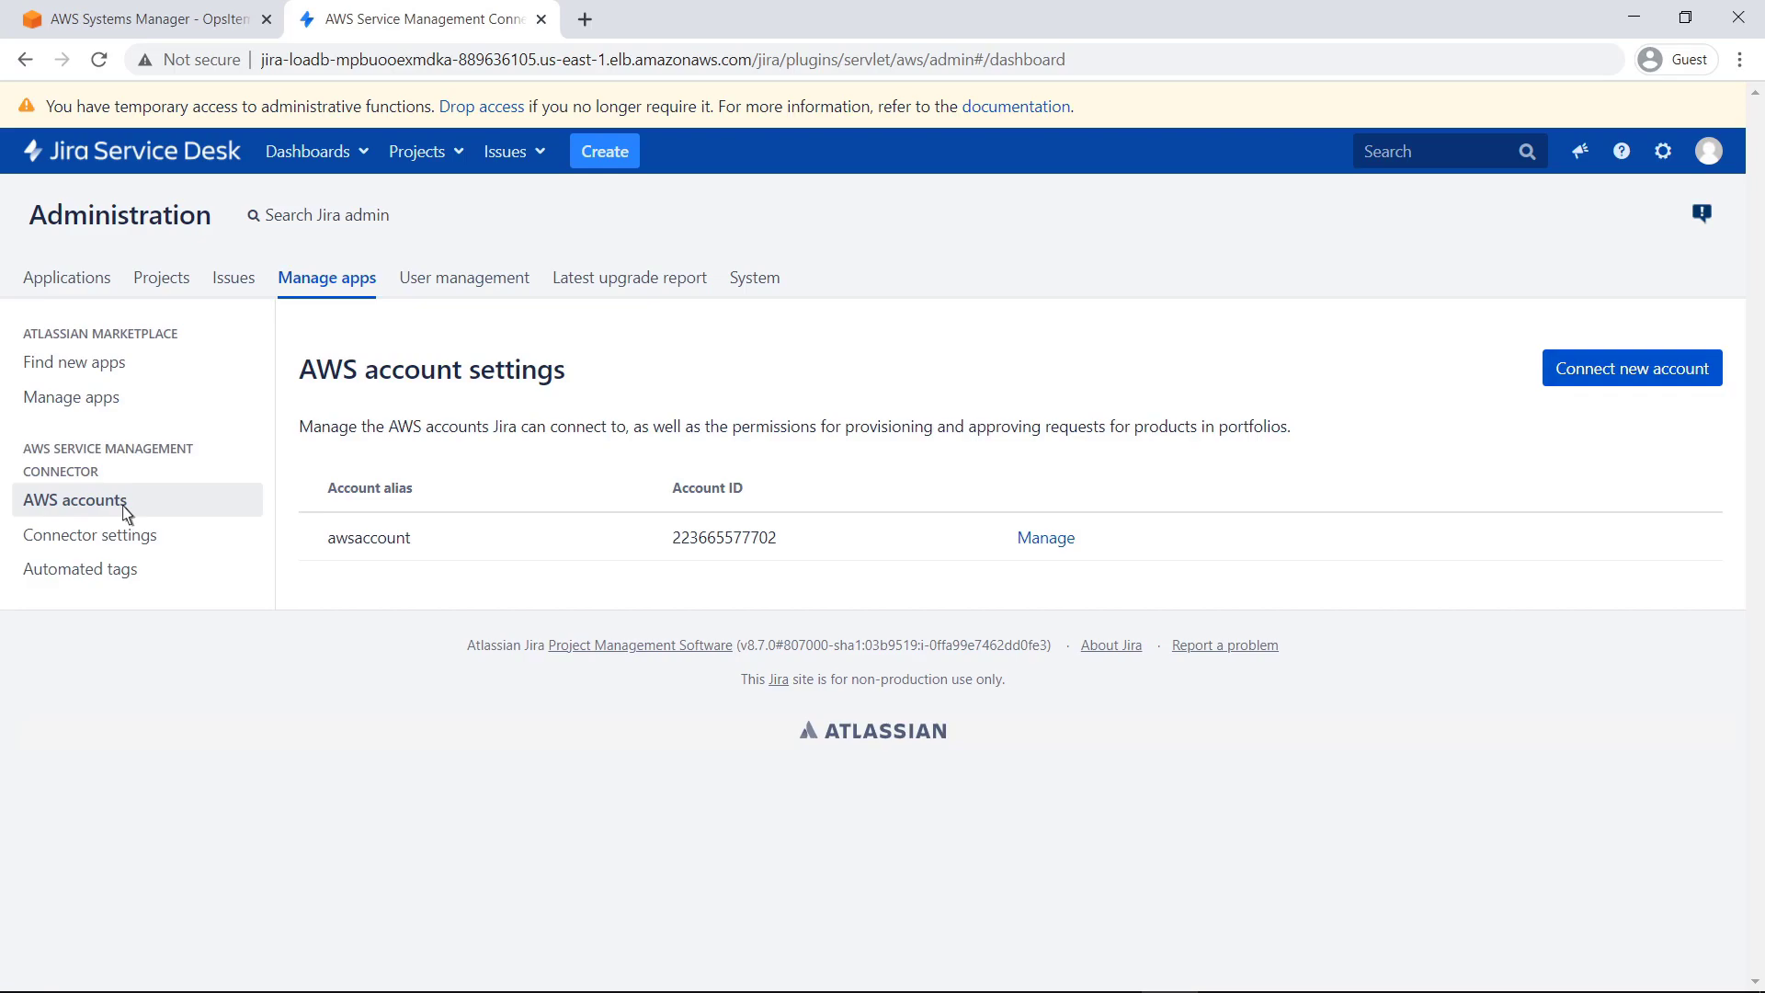
Manage the awsaccount connection and view Connector settings down to OpsCenter Configuration.
{"action": "left_click", "coordinate": [1024, 548]}
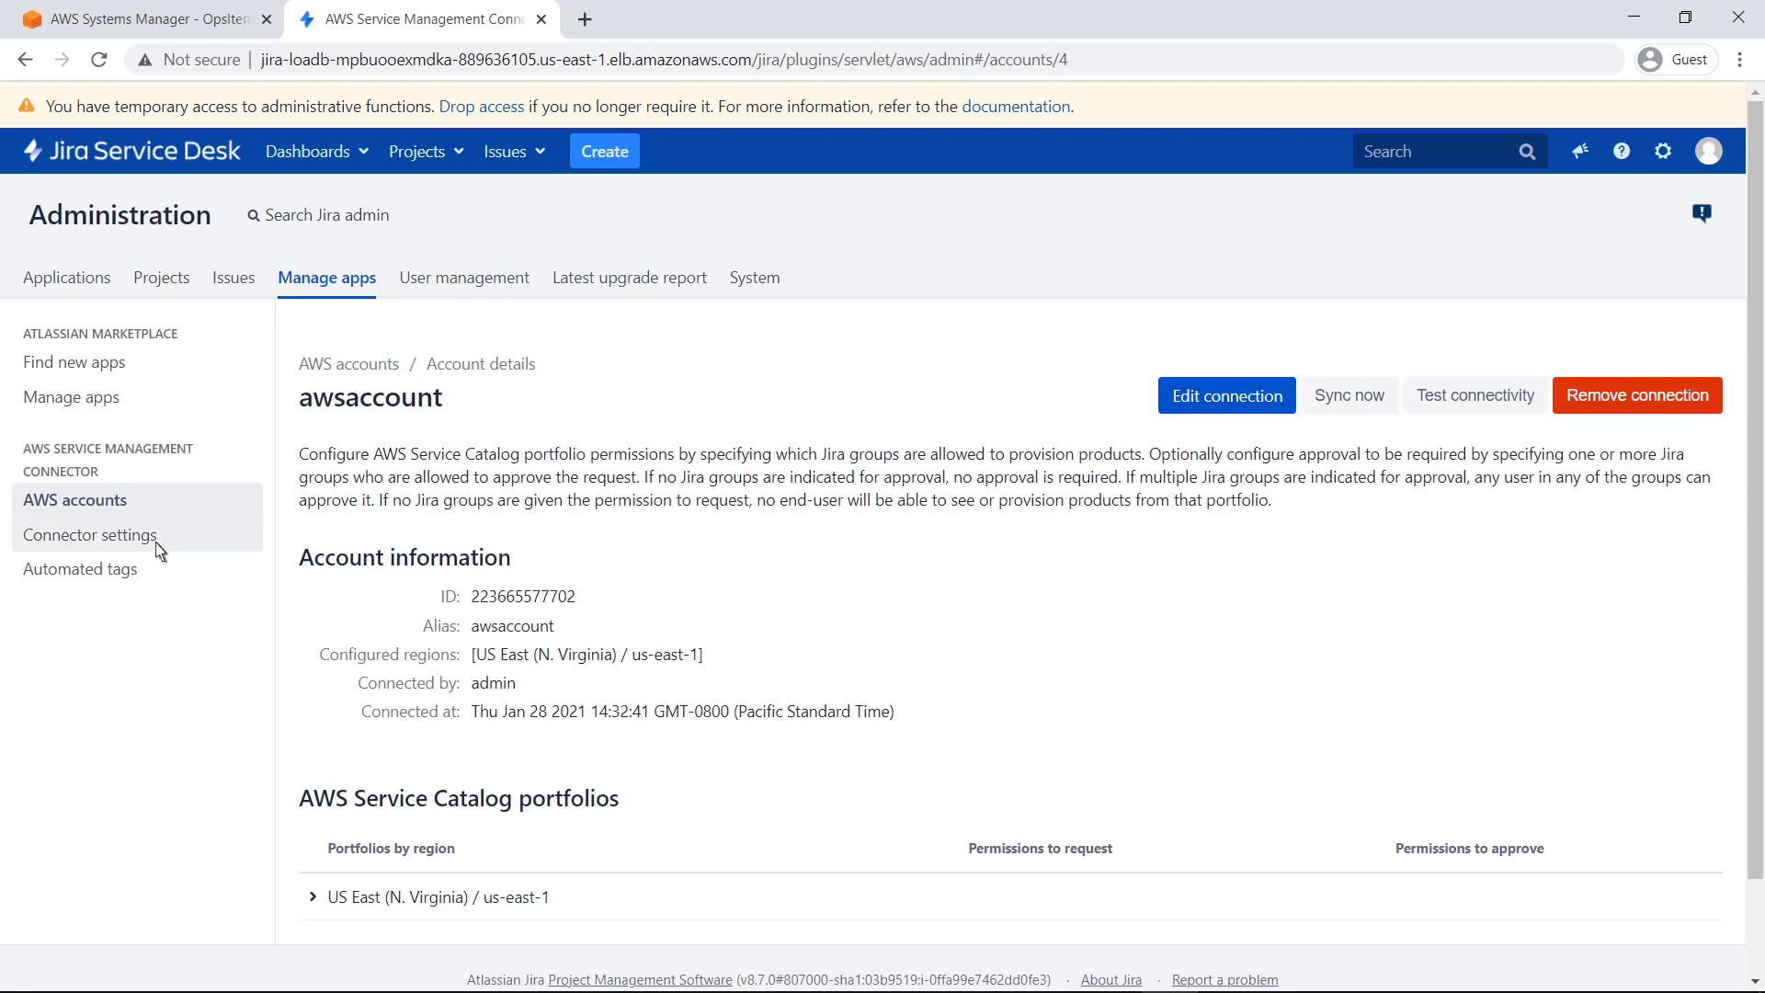
{"action": "left_click", "coordinate": [91, 536]}
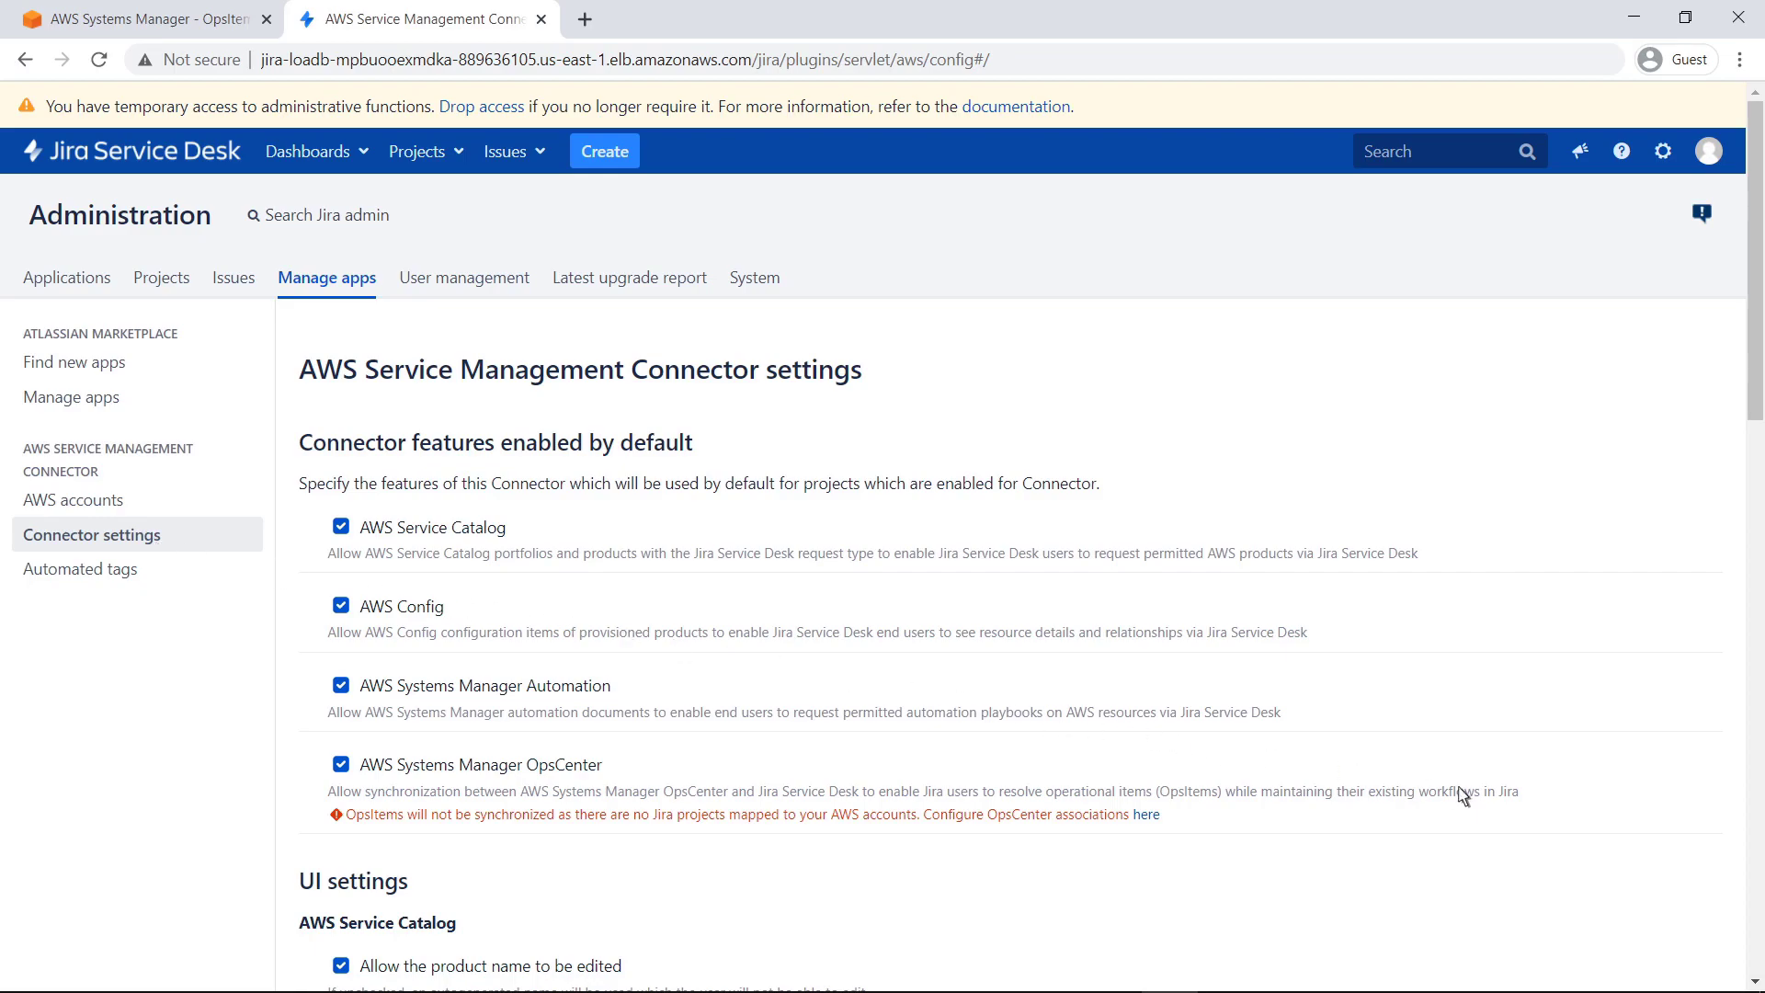
Map awsaccount from (not synched) to the SampleServiceDesk project and save the configuration.
{"action": "left_click", "coordinate": [1754, 851]}
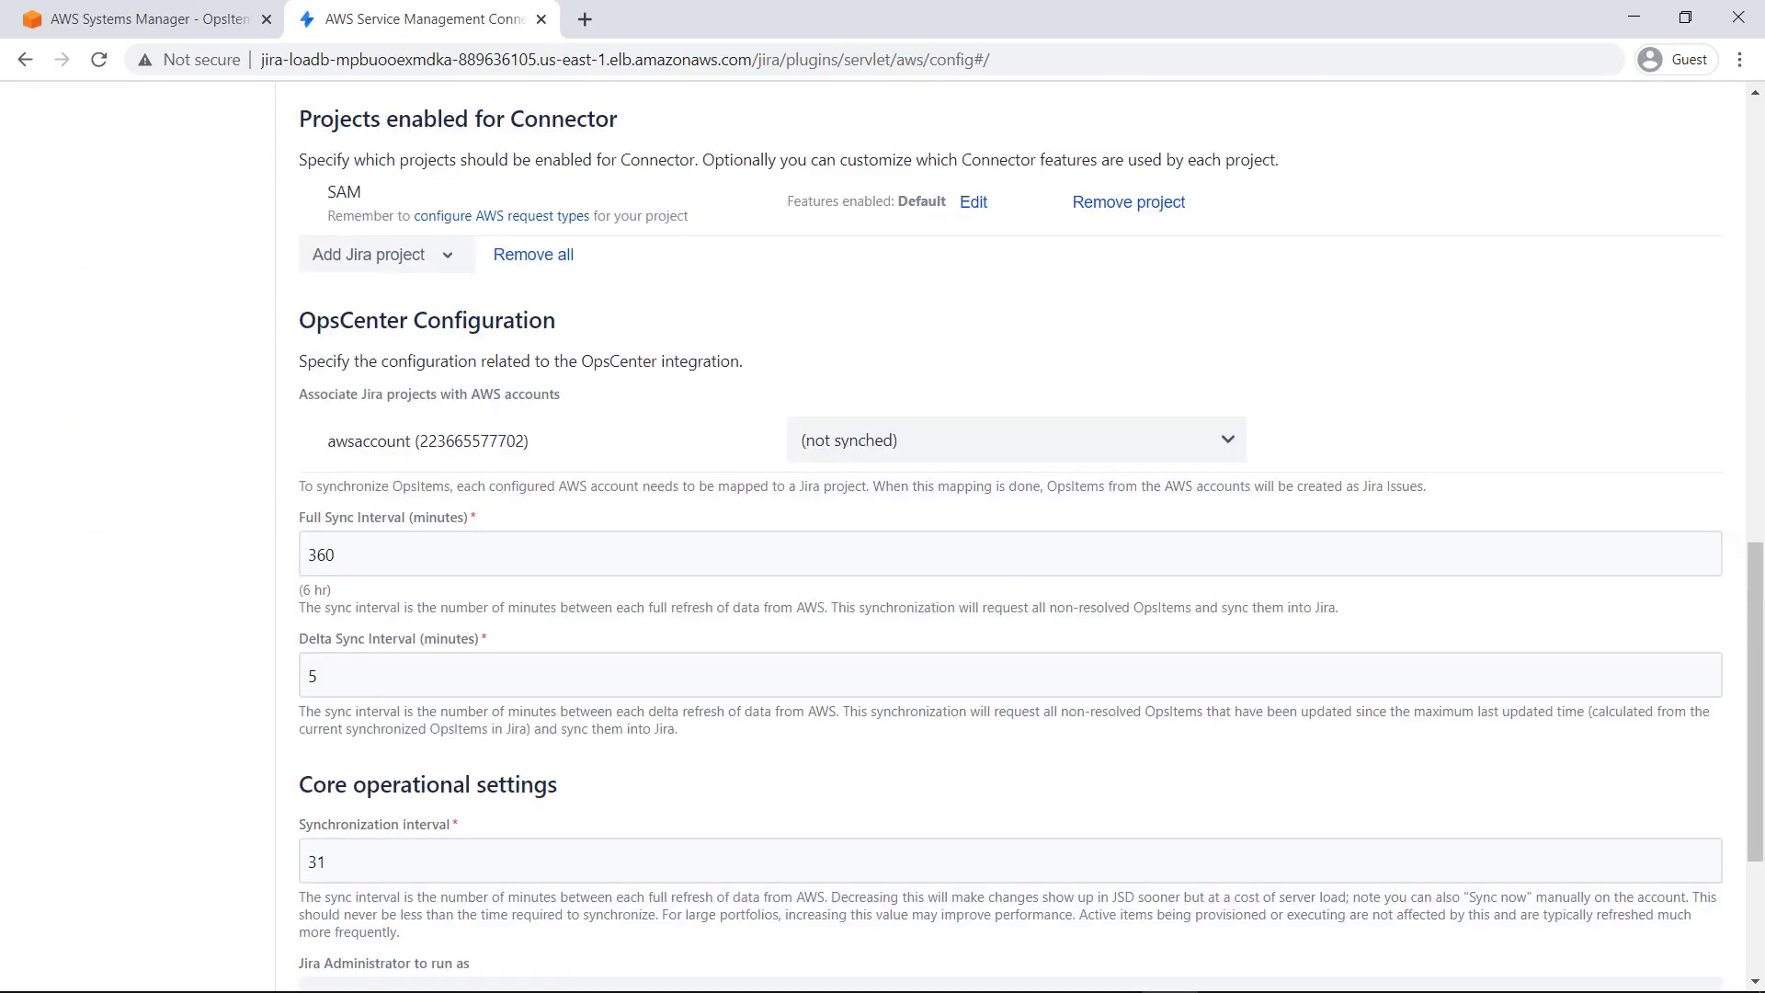
{"action": "left_click", "coordinate": [1232, 441]}
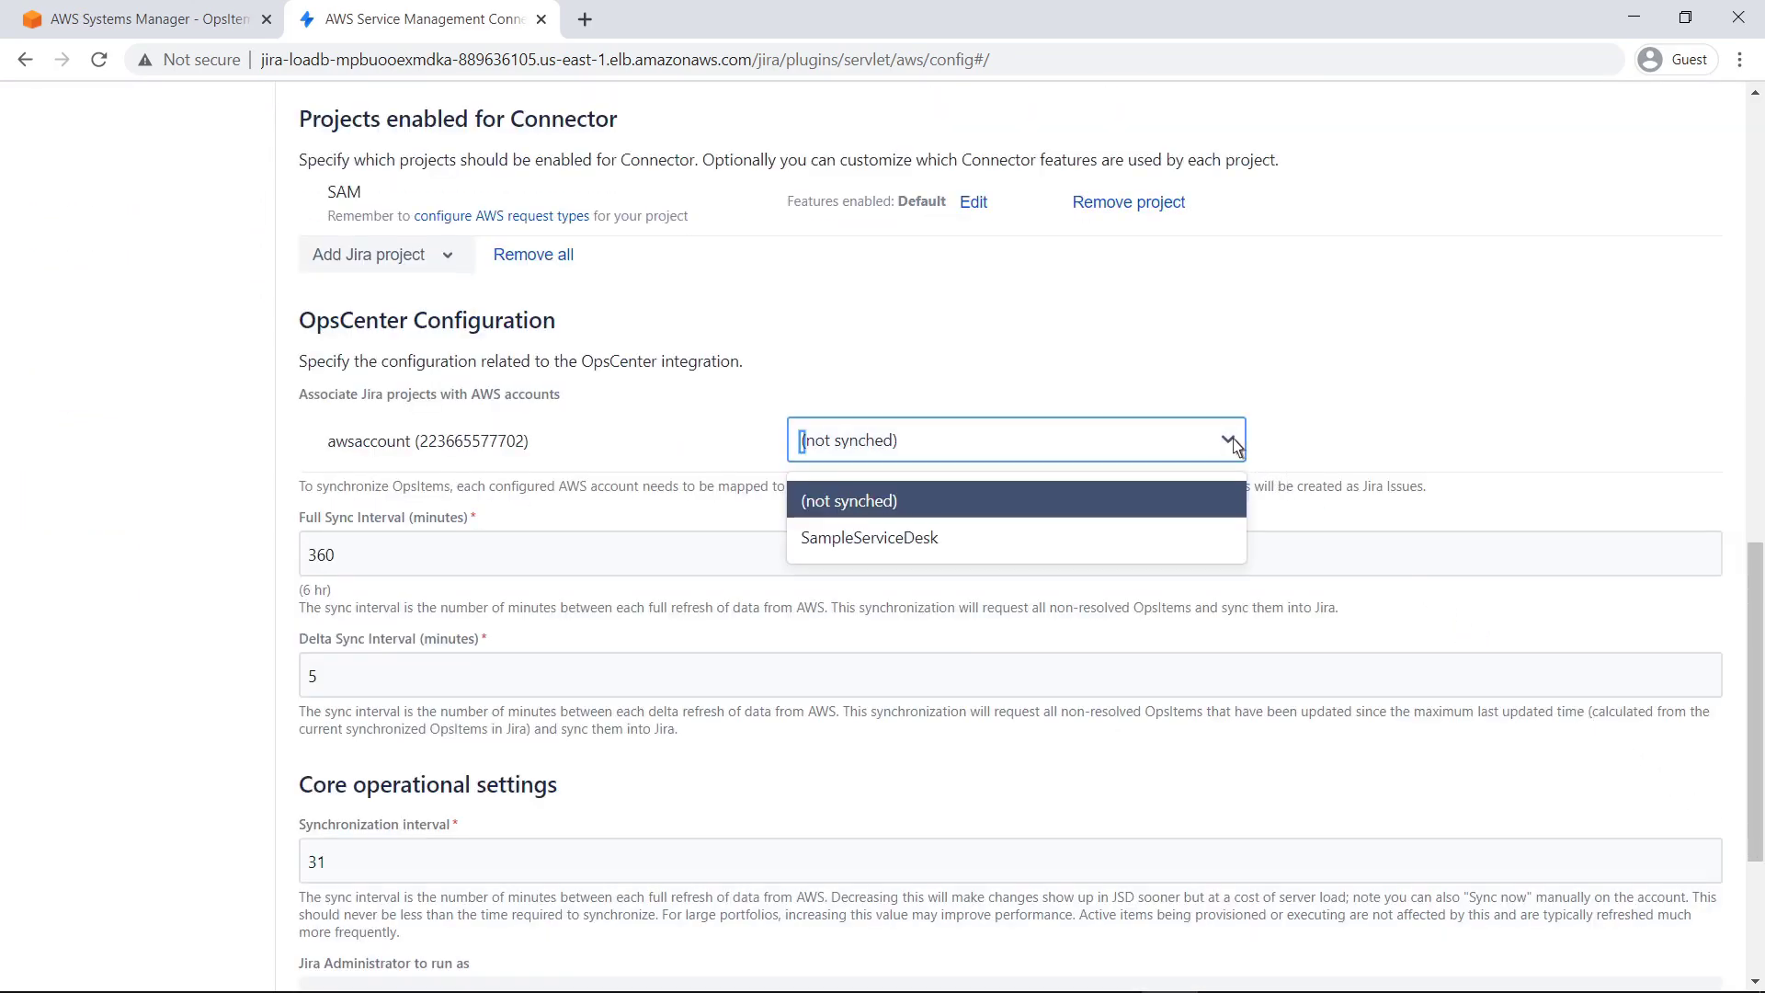
{"action": "left_click", "coordinate": [936, 546]}
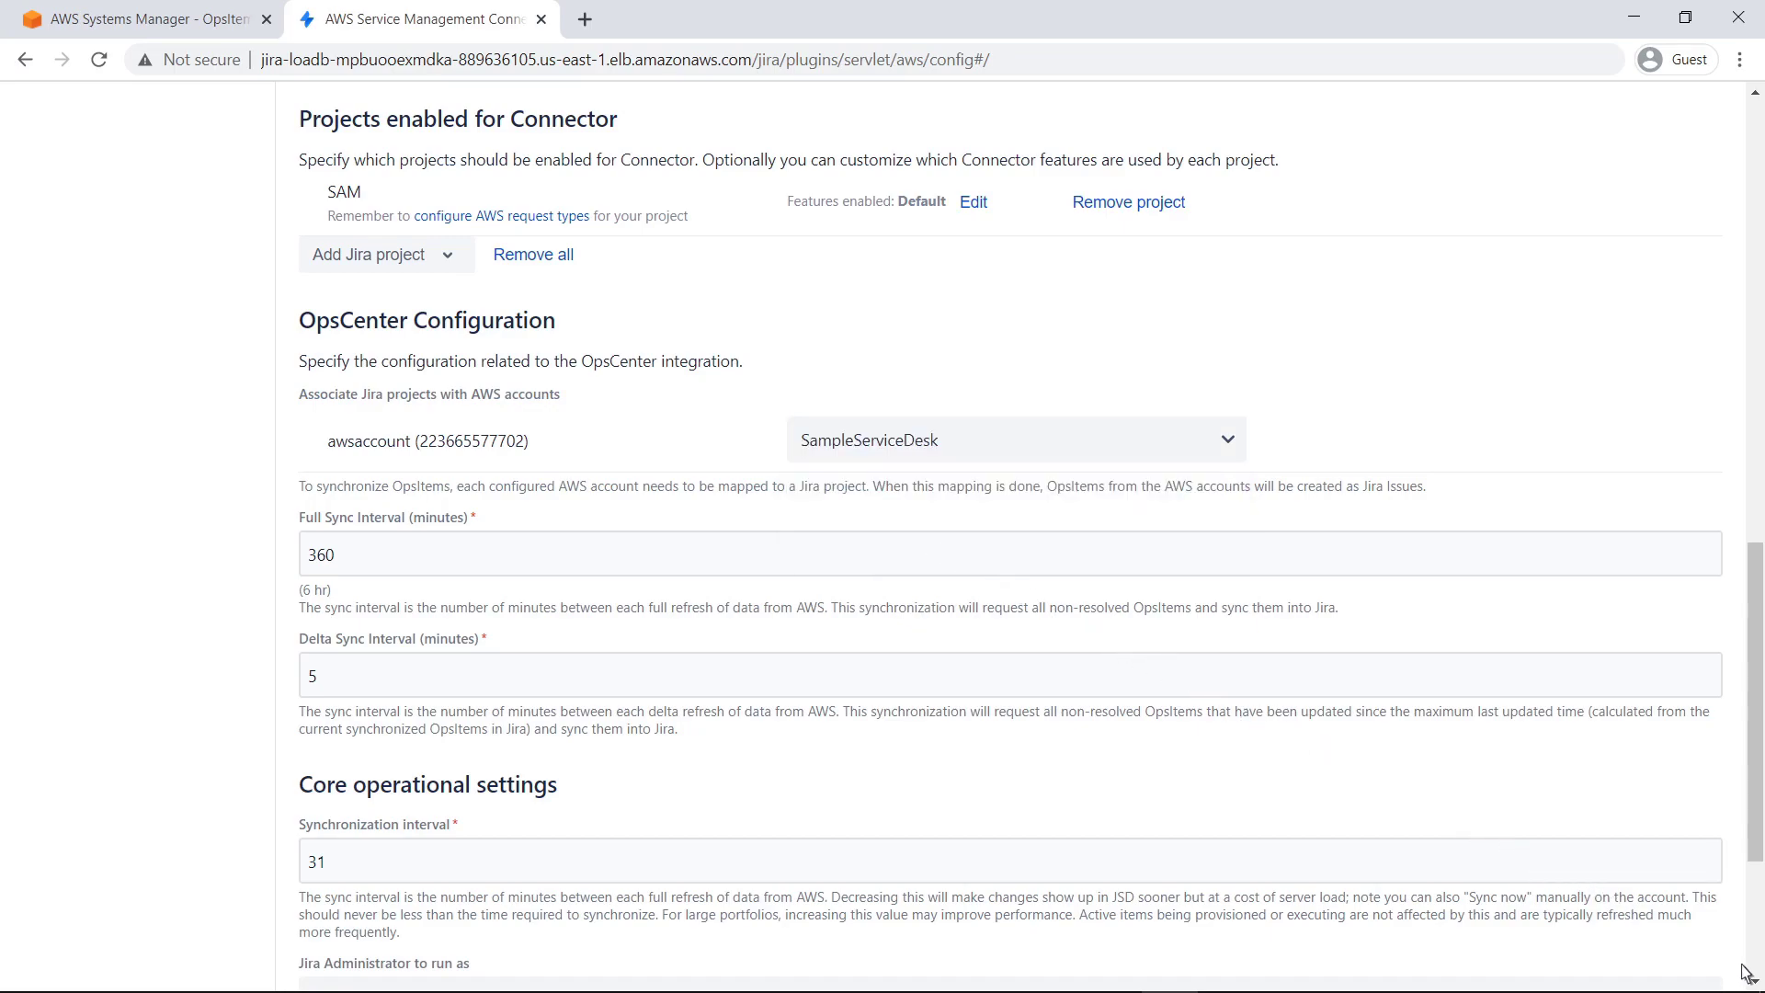
{"action": "scroll", "coordinate": [1754, 827], "scroll_direction": "down", "scroll_amount": 2}
{"action": "scroll", "coordinate": [1745, 918], "scroll_direction": "down", "scroll_amount": 1}
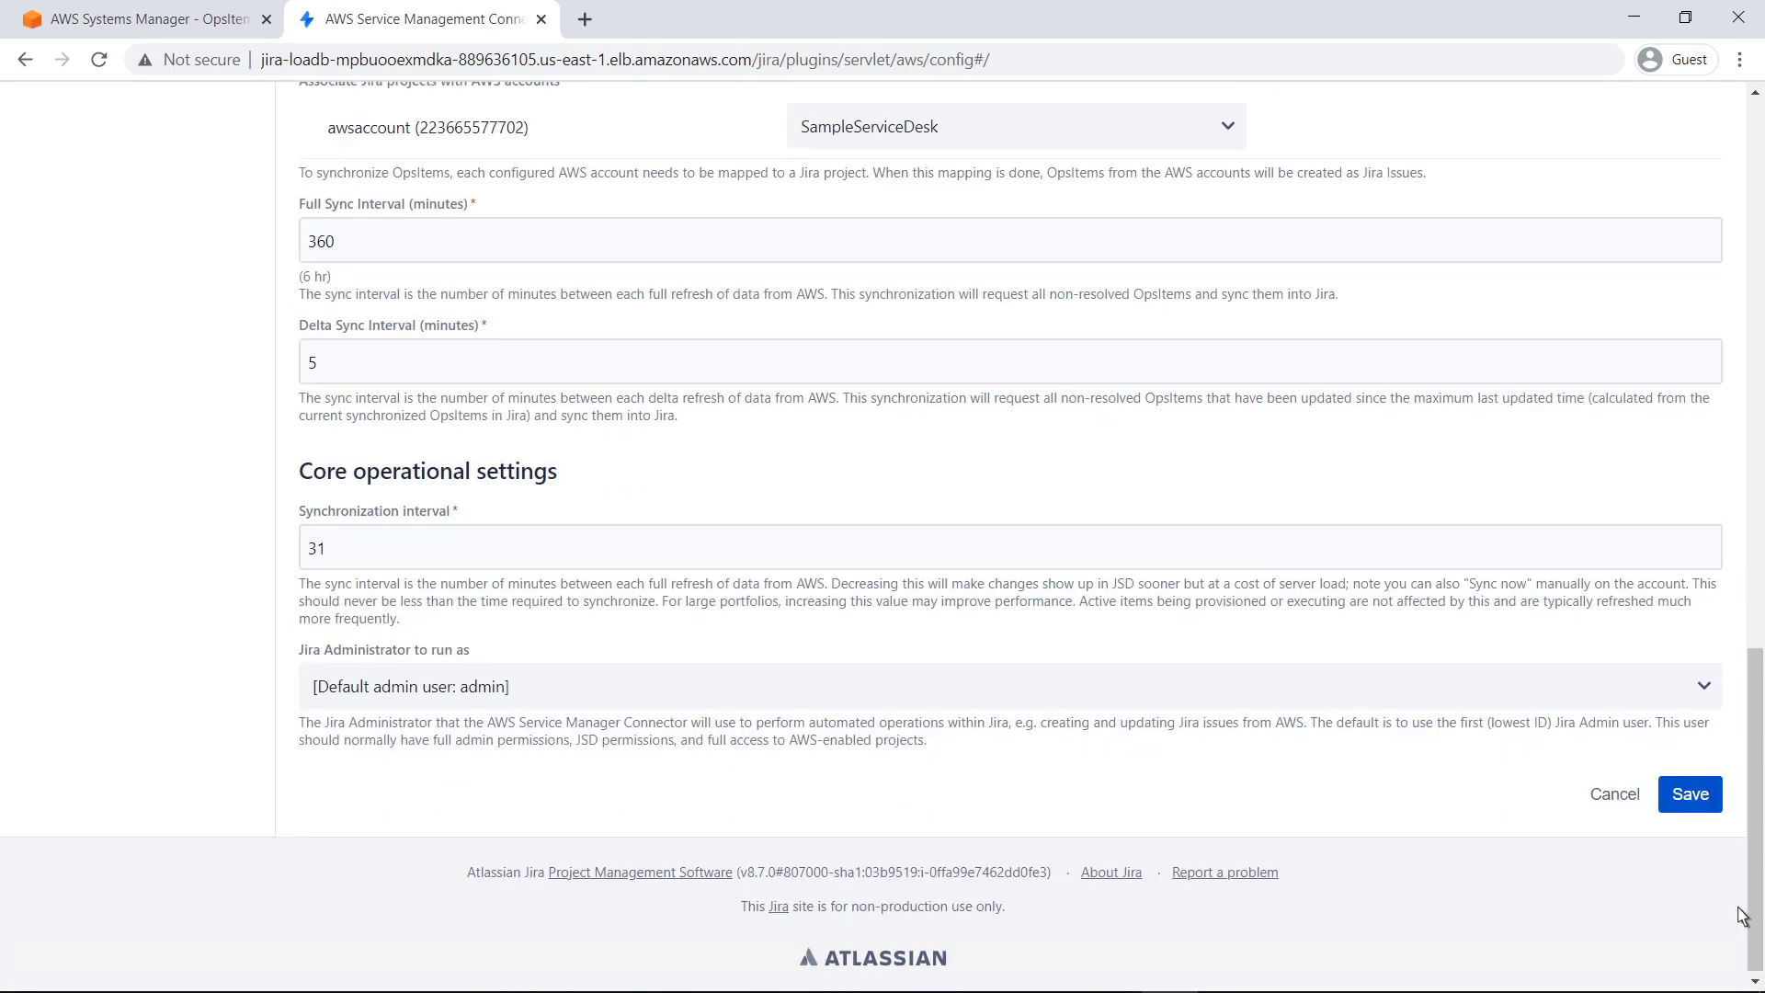
{"action": "left_click", "coordinate": [1692, 794]}
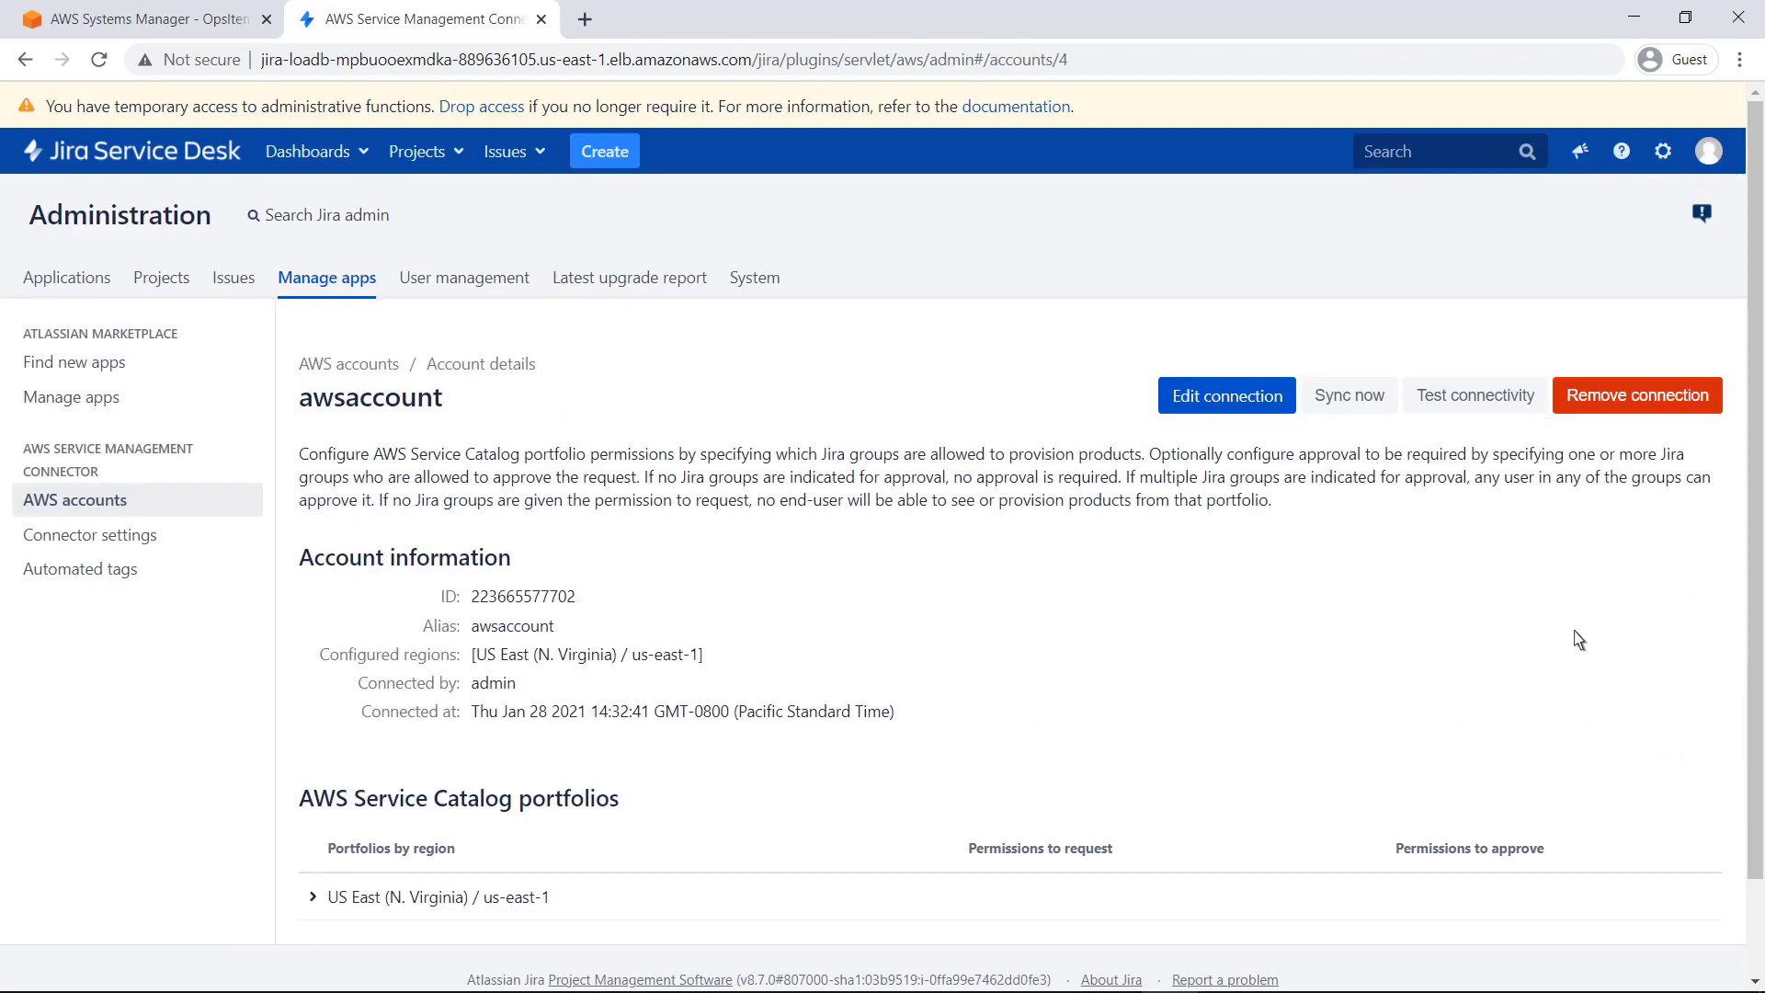
Request Sync now for the account and head to the Projects list.
{"action": "left_click", "coordinate": [1384, 402]}
{"action": "left_click", "coordinate": [463, 149]}
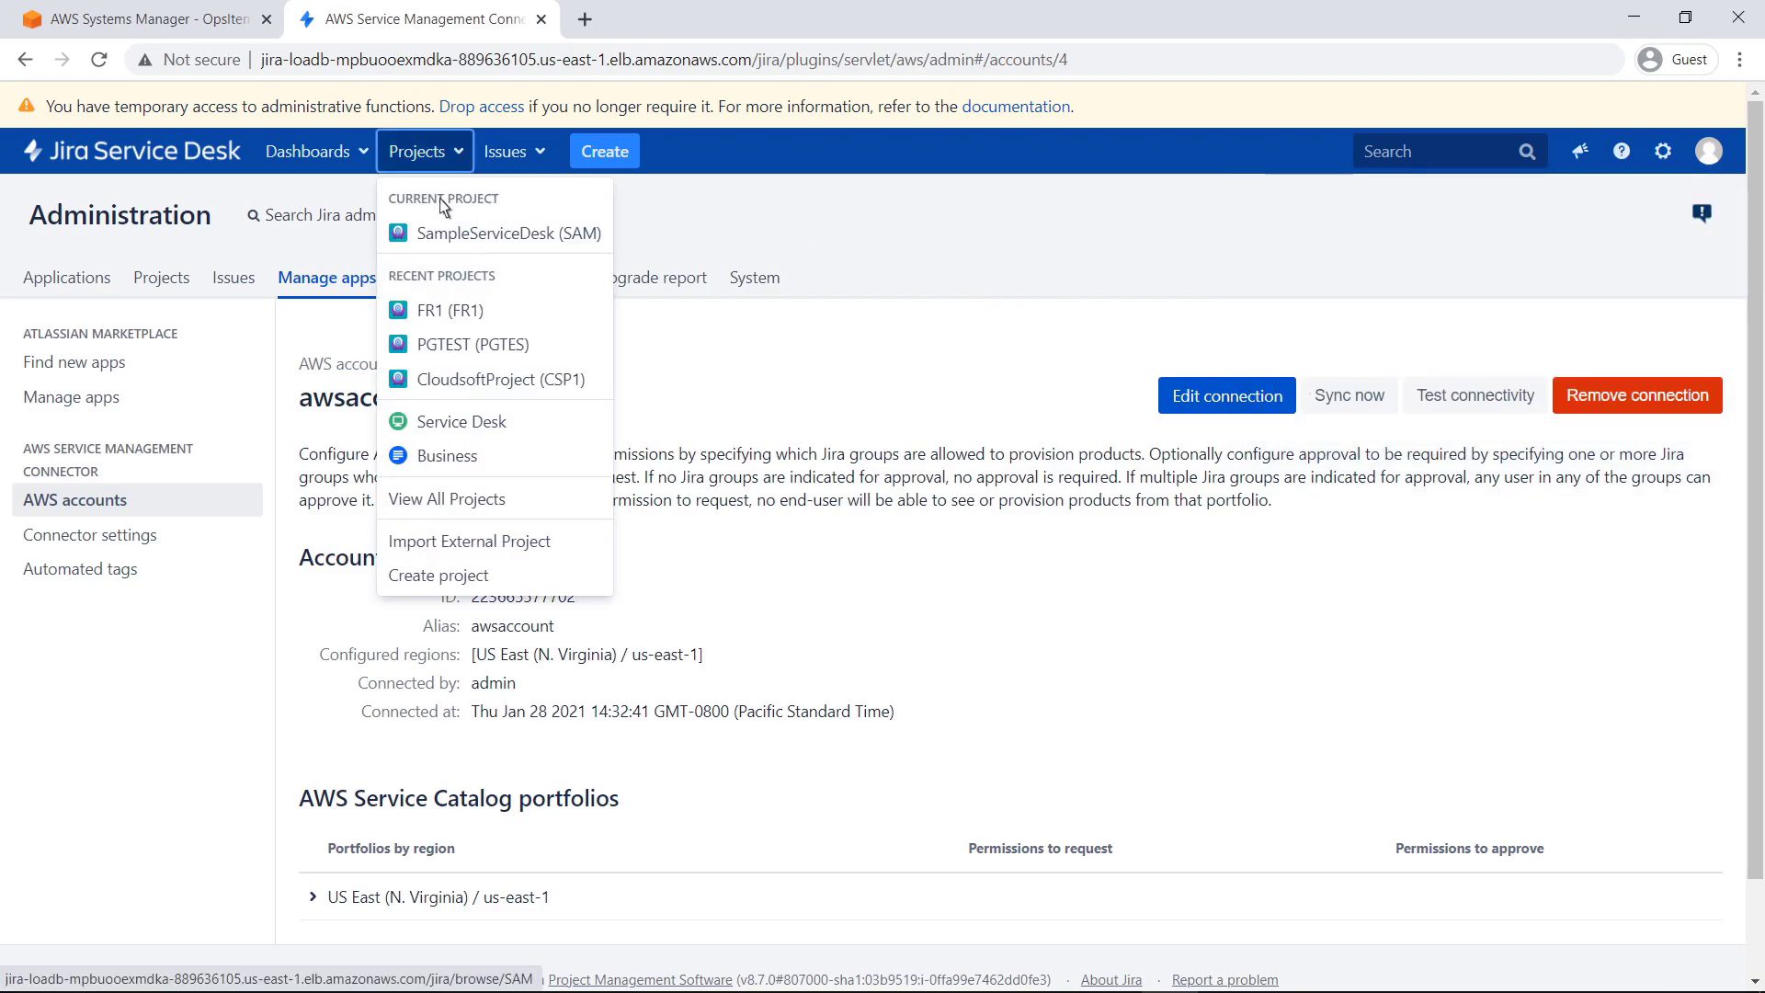
Enter the SampleServiceDesk queues and open SAM-5, Noncompliant EC2 Instance Size.
{"action": "left_click", "coordinate": [425, 238]}
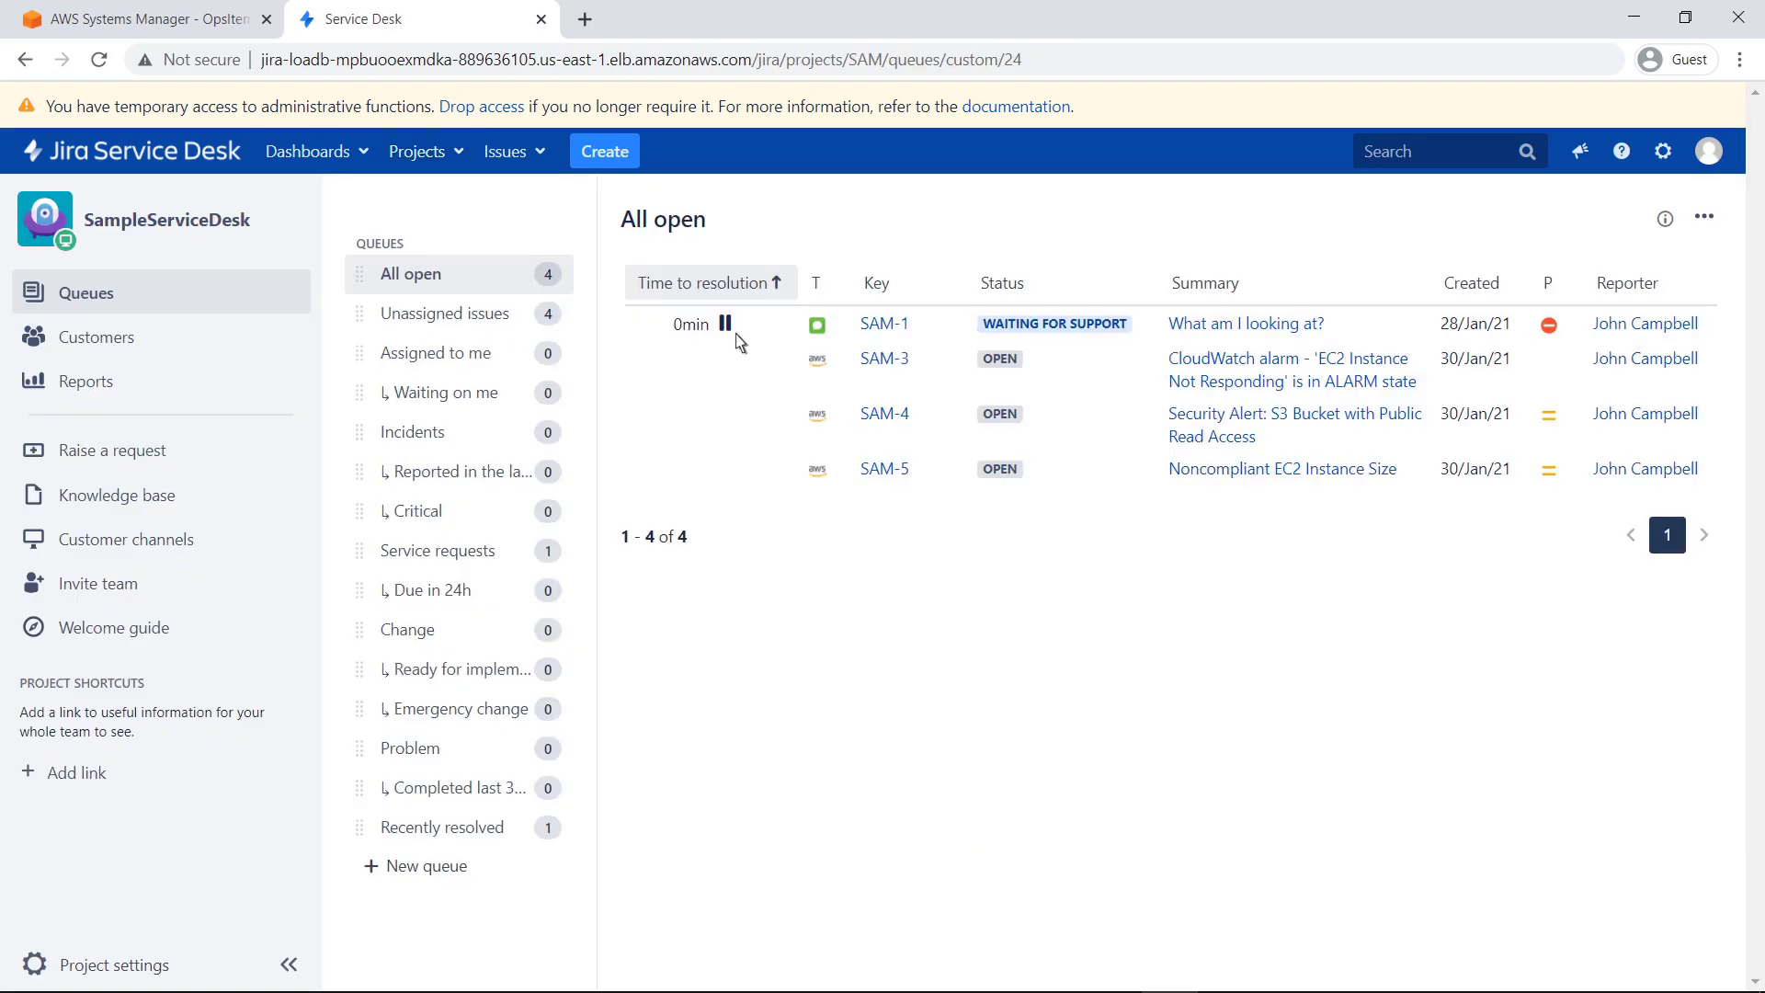
{"action": "left_click", "coordinate": [1177, 472]}
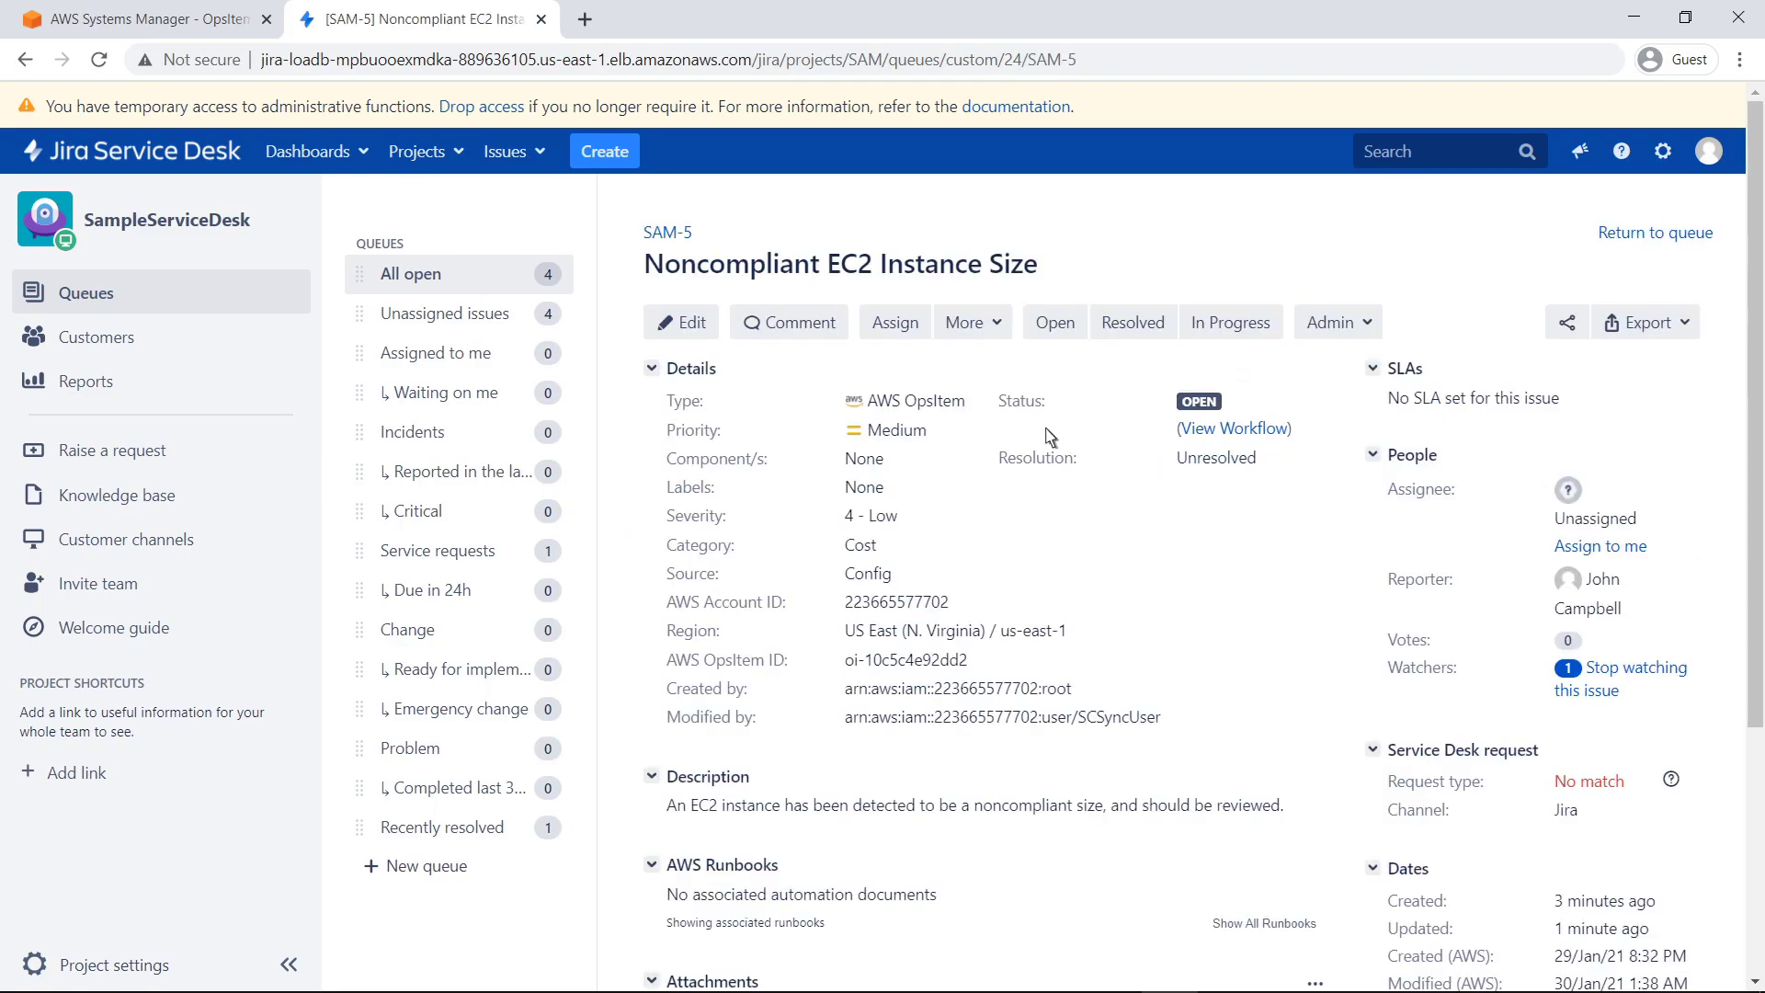
Edit SAM-5's Severity to 3 - Medium and update the issue.
{"action": "left_click", "coordinate": [704, 324]}
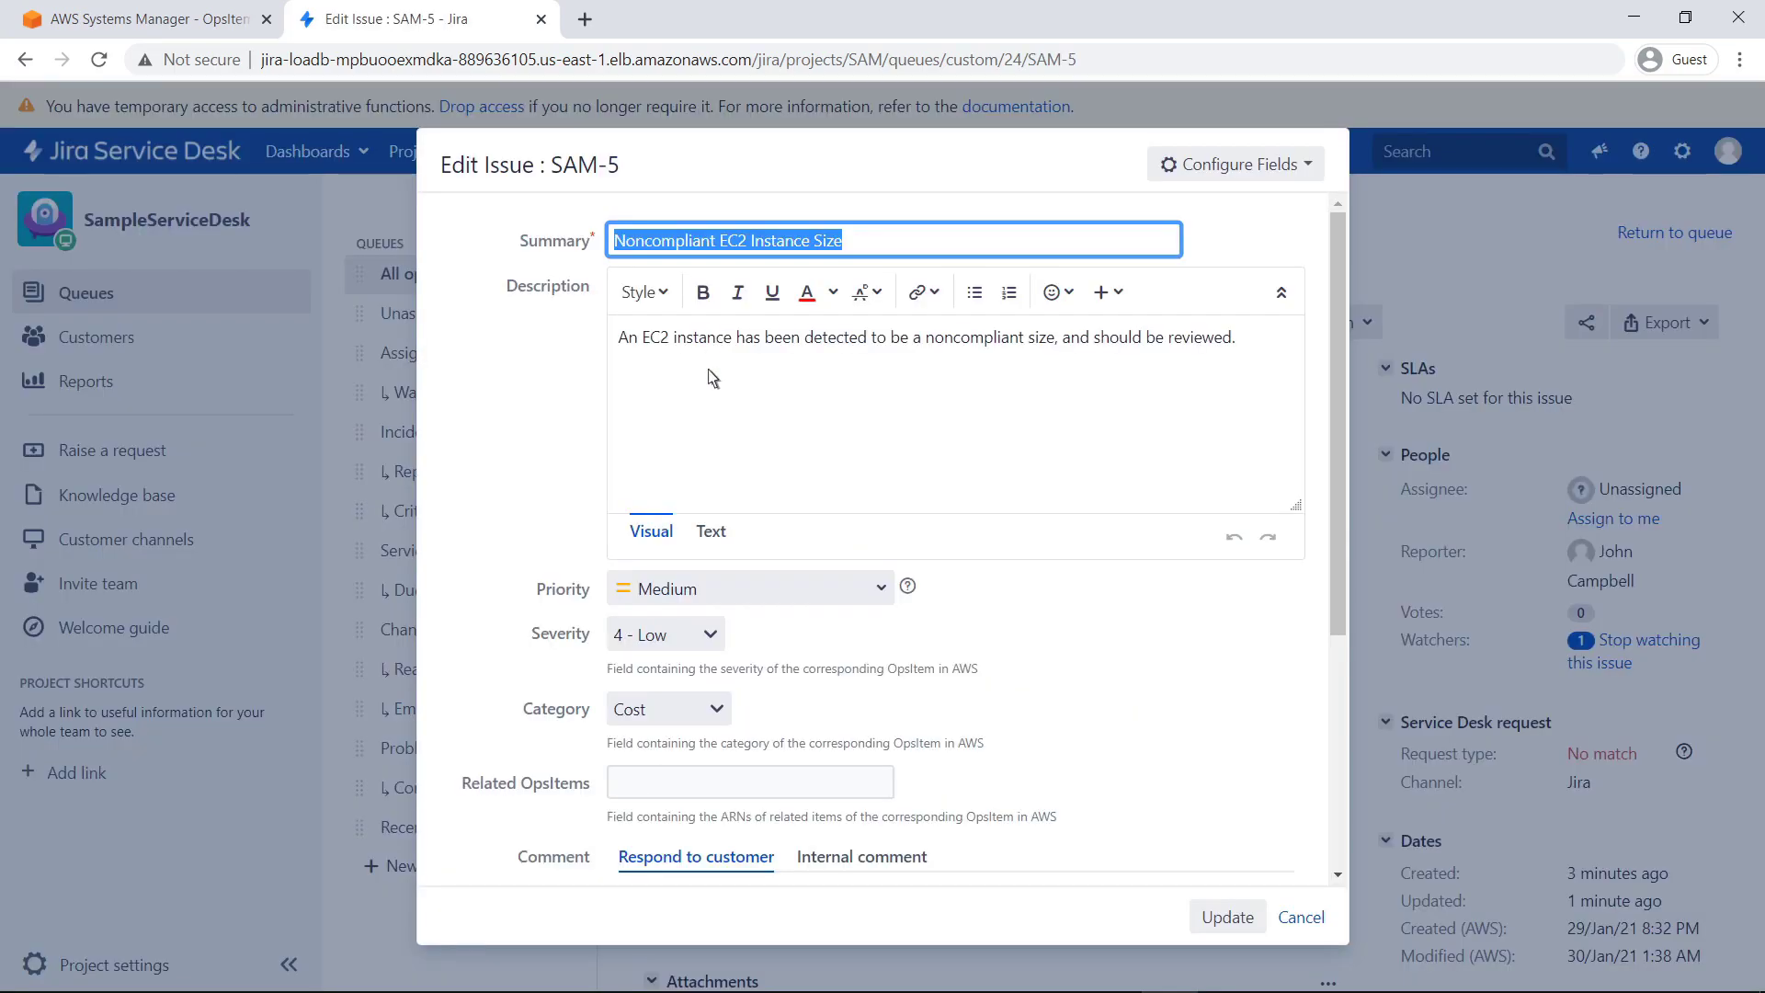
{"action": "left_click", "coordinate": [713, 627]}
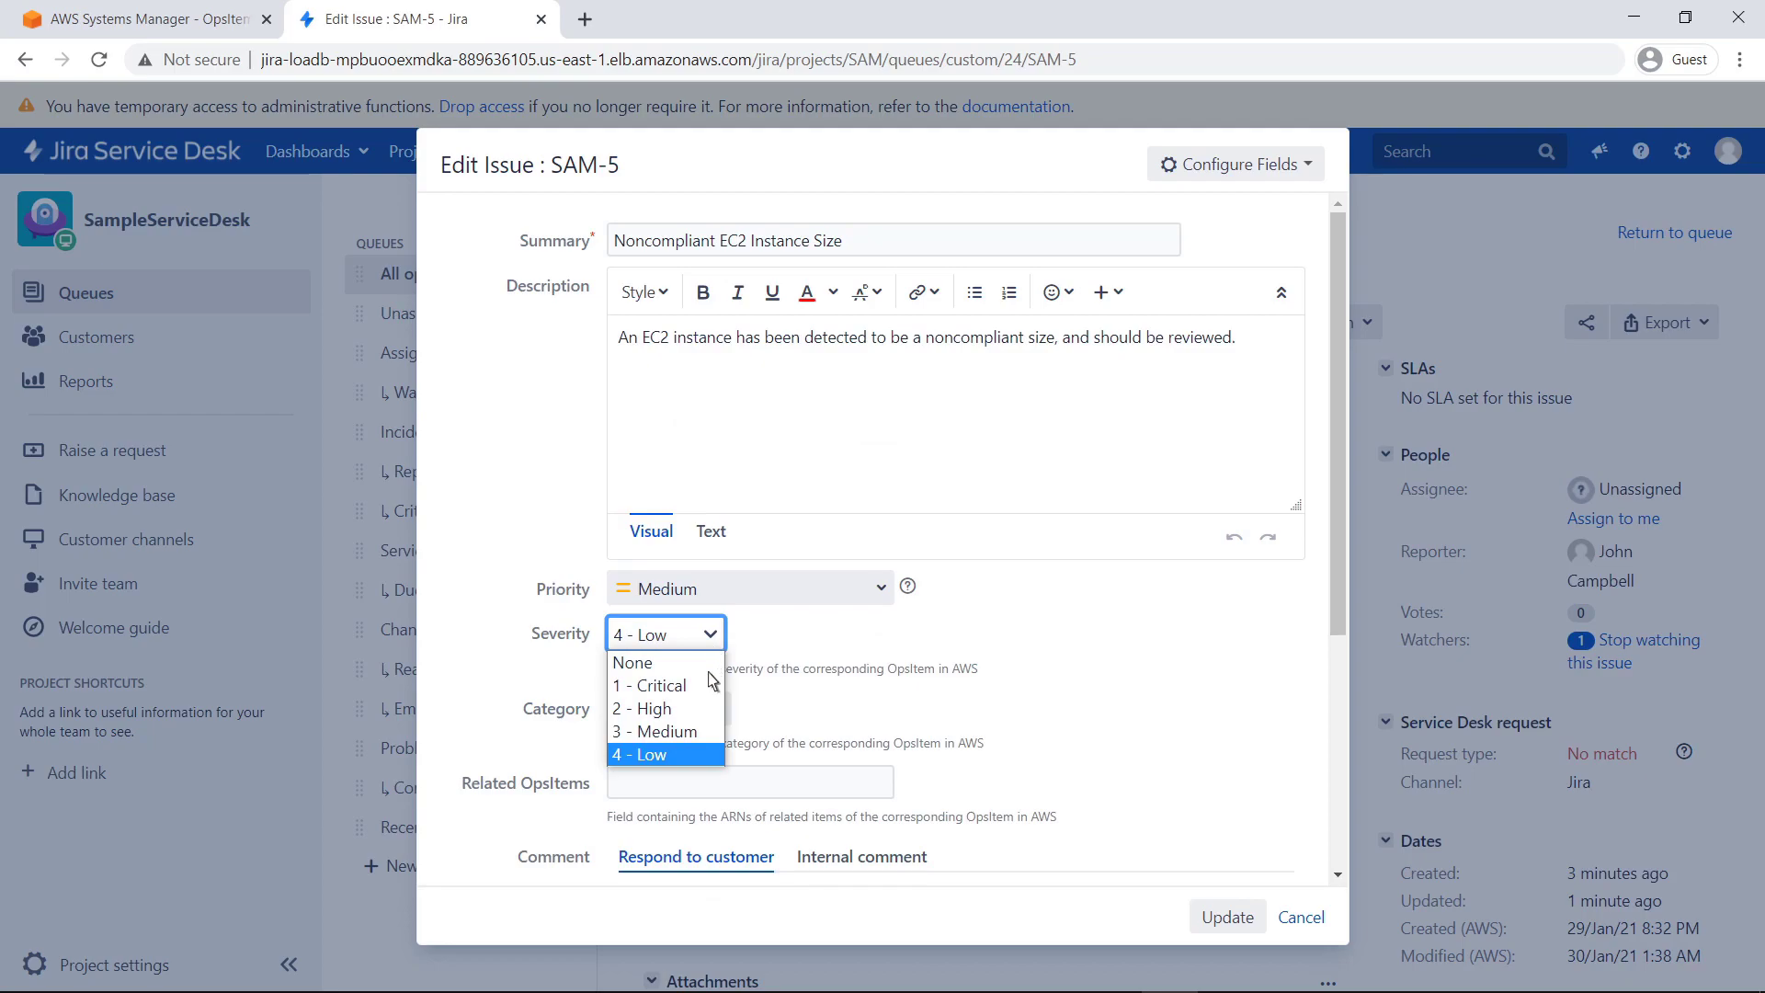
{"action": "left_click", "coordinate": [695, 734]}
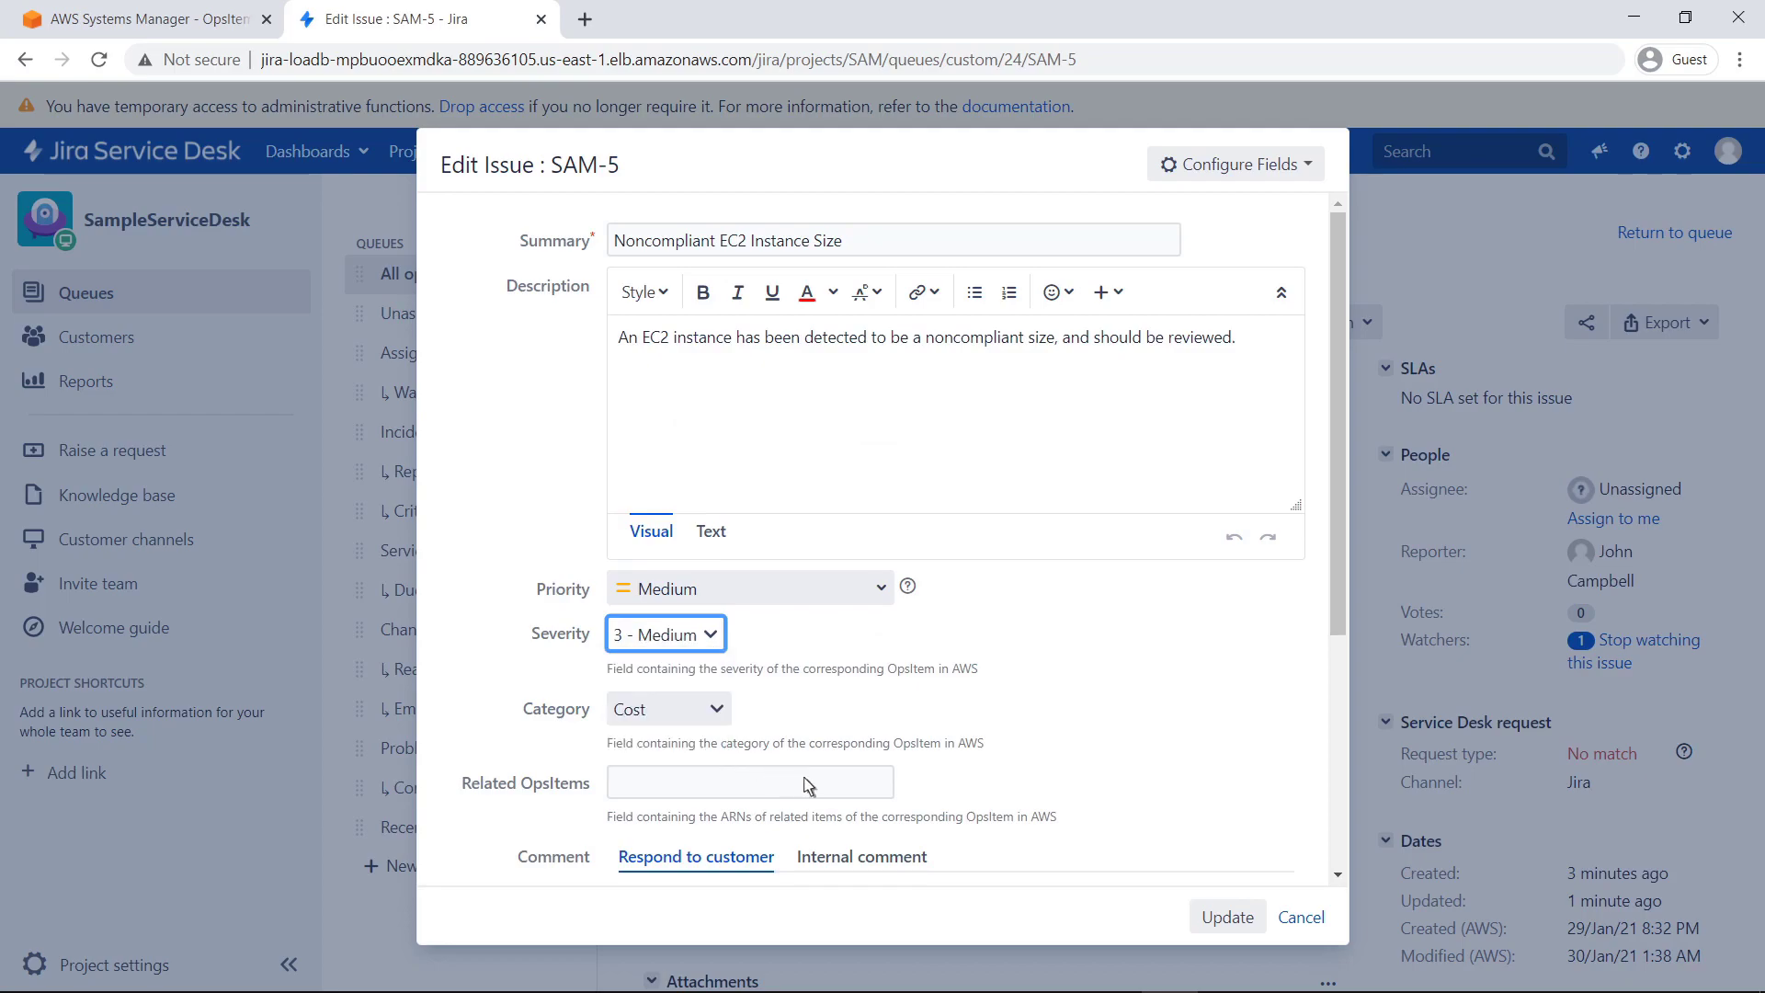
{"action": "left_click", "coordinate": [1208, 924]}
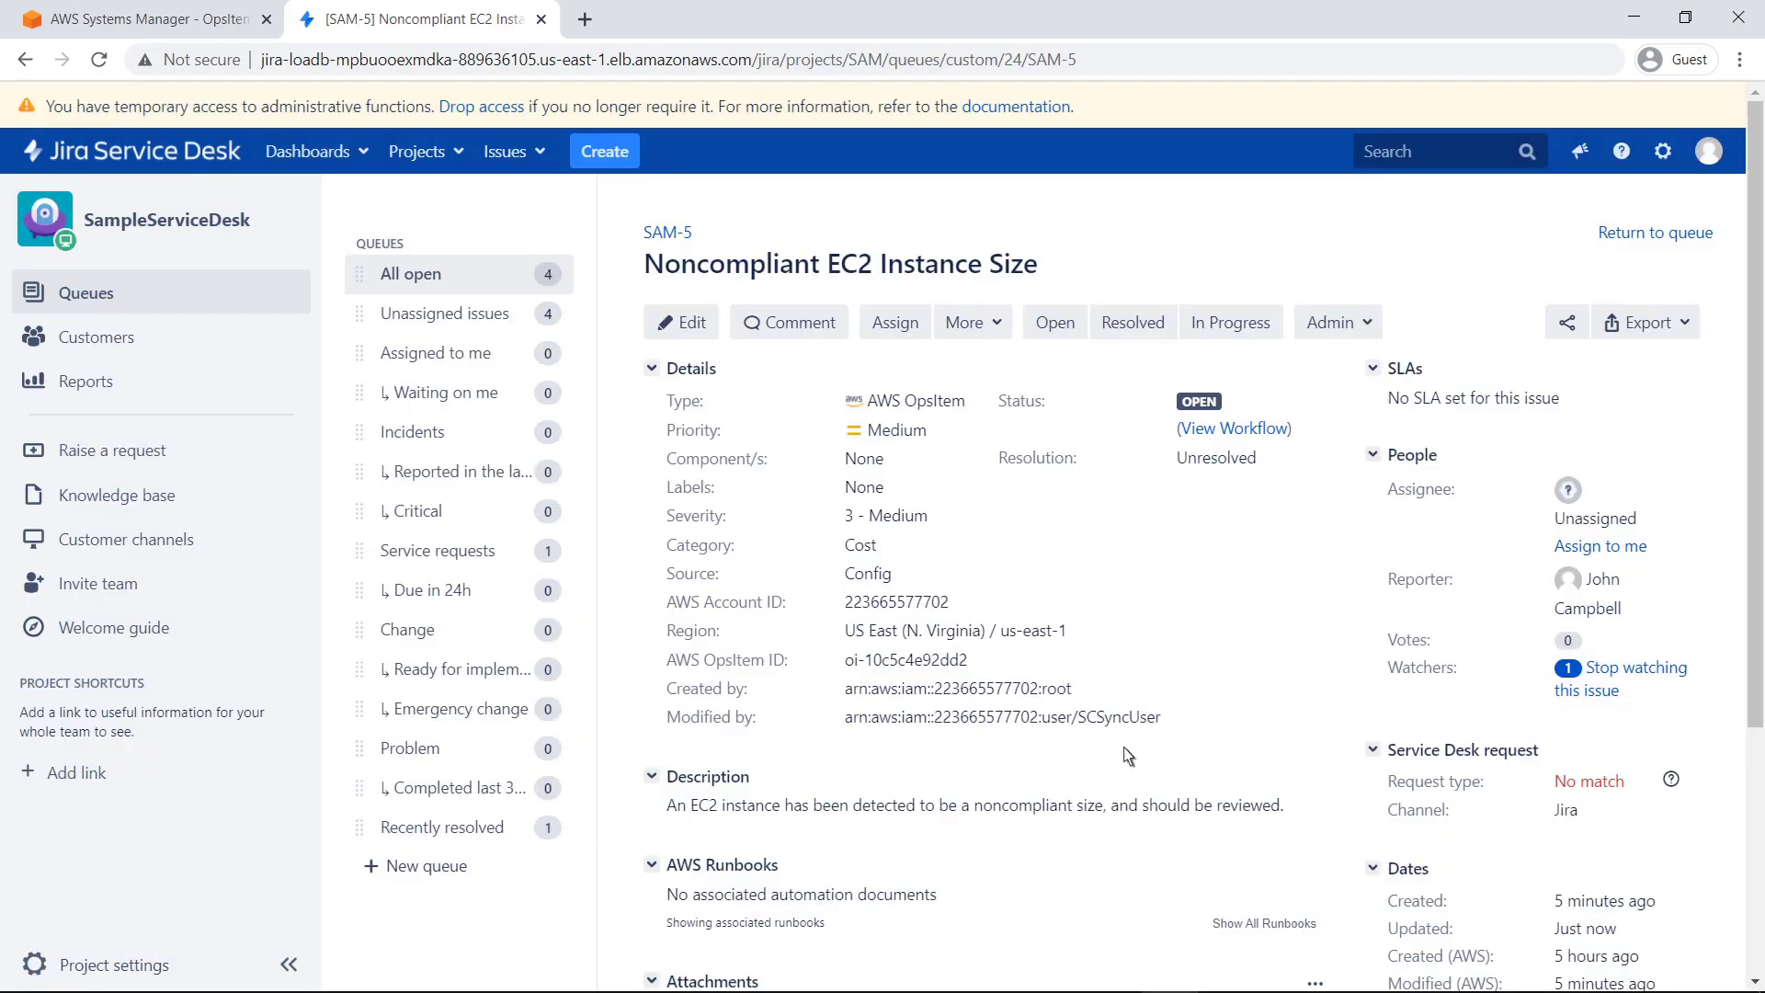
Assign SAM-5 to the current user with an investigation comment, mark it In Progress, and return to the queue.
{"action": "left_click", "coordinate": [896, 324]}
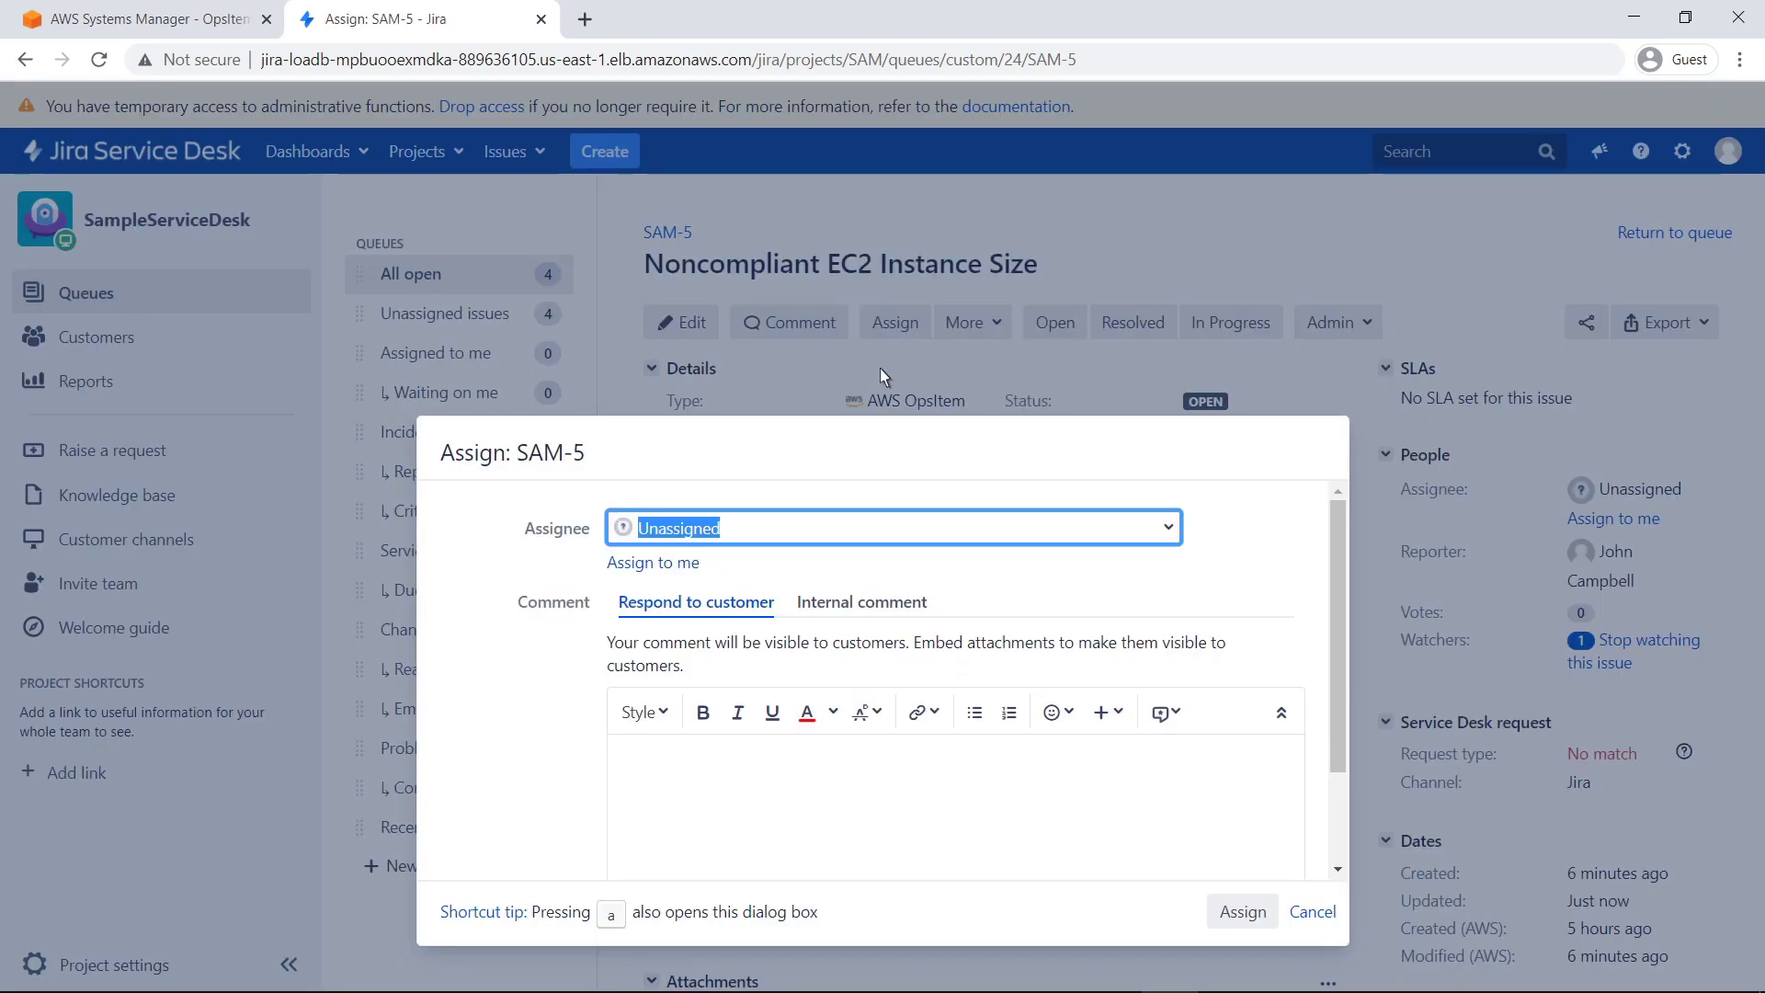
{"action": "left_click", "coordinate": [697, 565]}
{"action": "left_click", "coordinate": [660, 767]}
{"action": "type", "text": "This is now being investigated."}
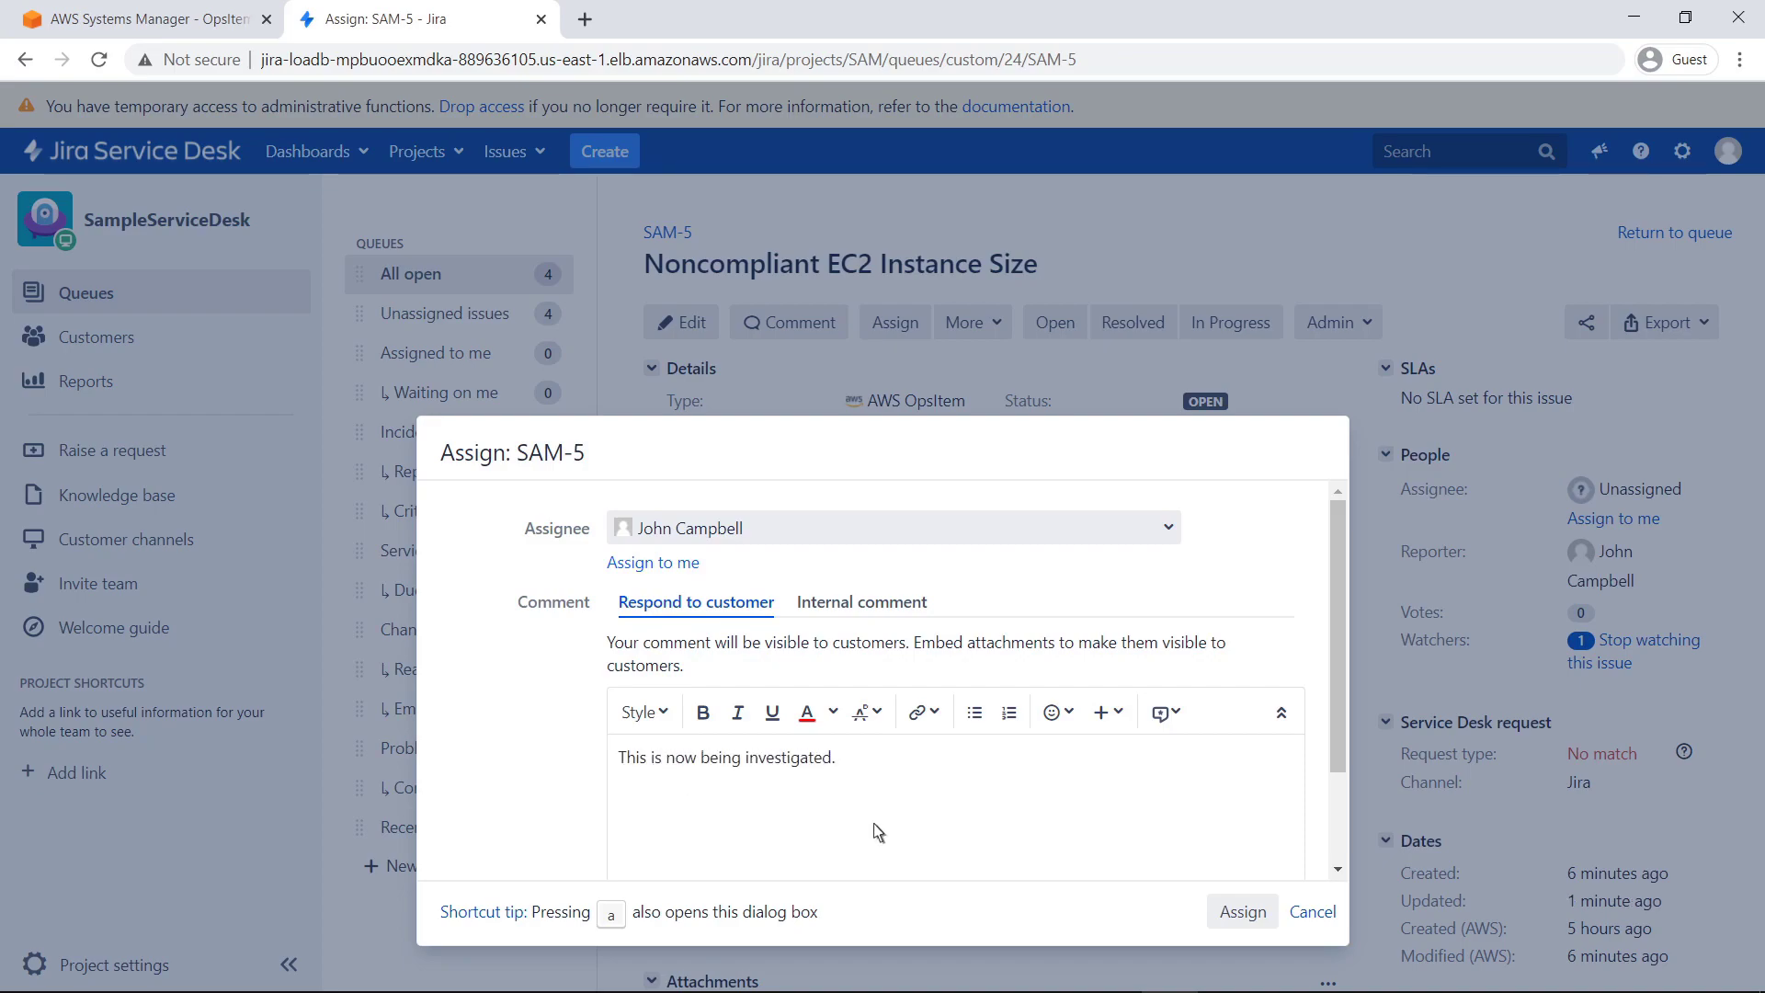
{"action": "left_click", "coordinate": [1224, 913]}
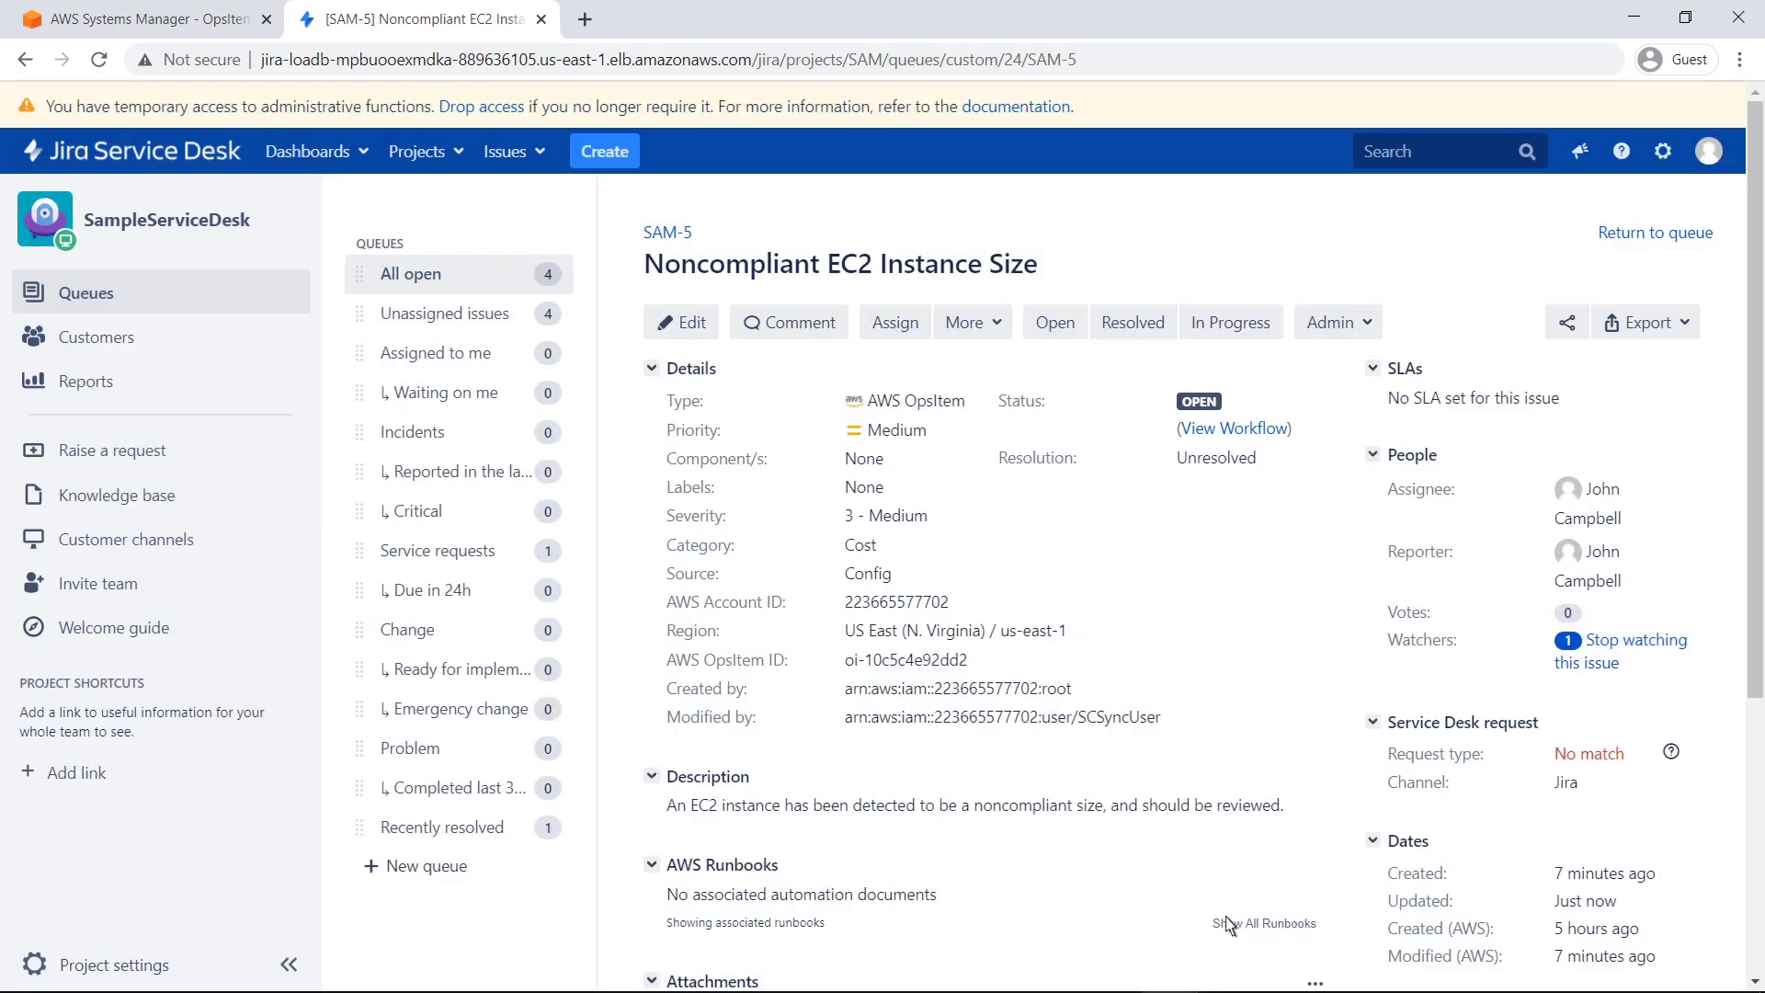
{"action": "left_click", "coordinate": [1197, 331]}
{"action": "left_click", "coordinate": [1600, 238]}
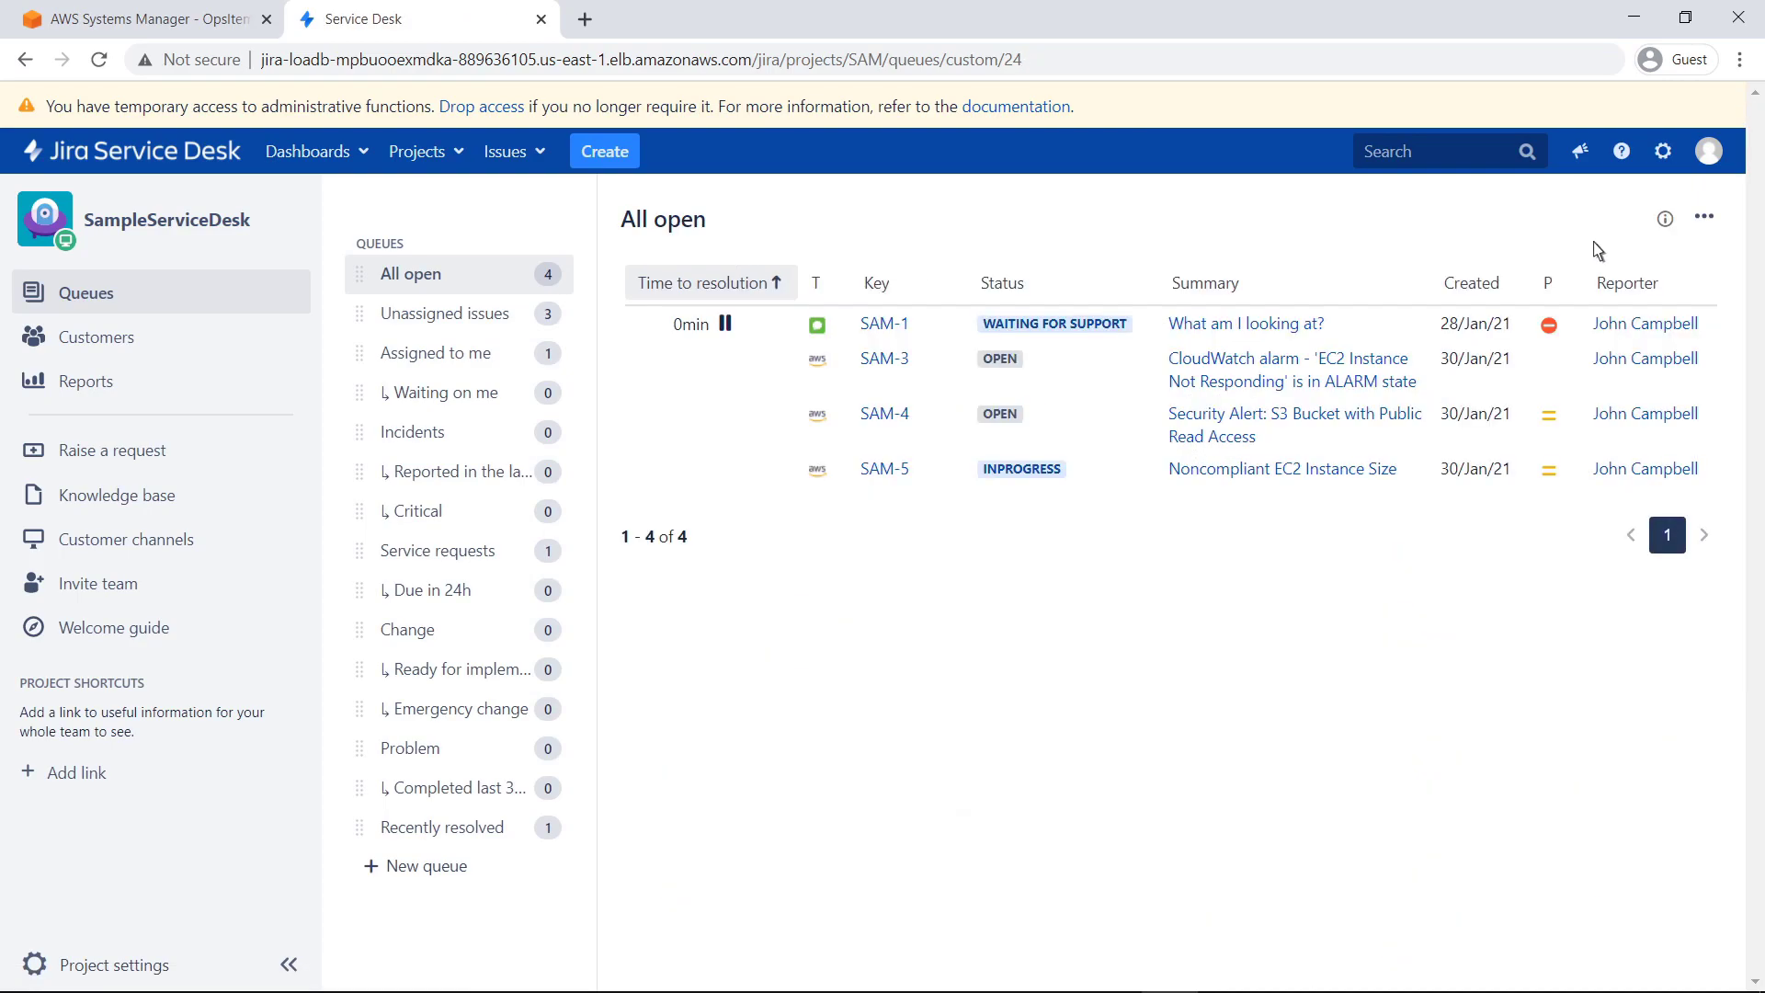
Open SAM-3 and expand its EC2 instance resource, toggling Configuration Item Details and Relationships.
{"action": "left_click", "coordinate": [1407, 382]}
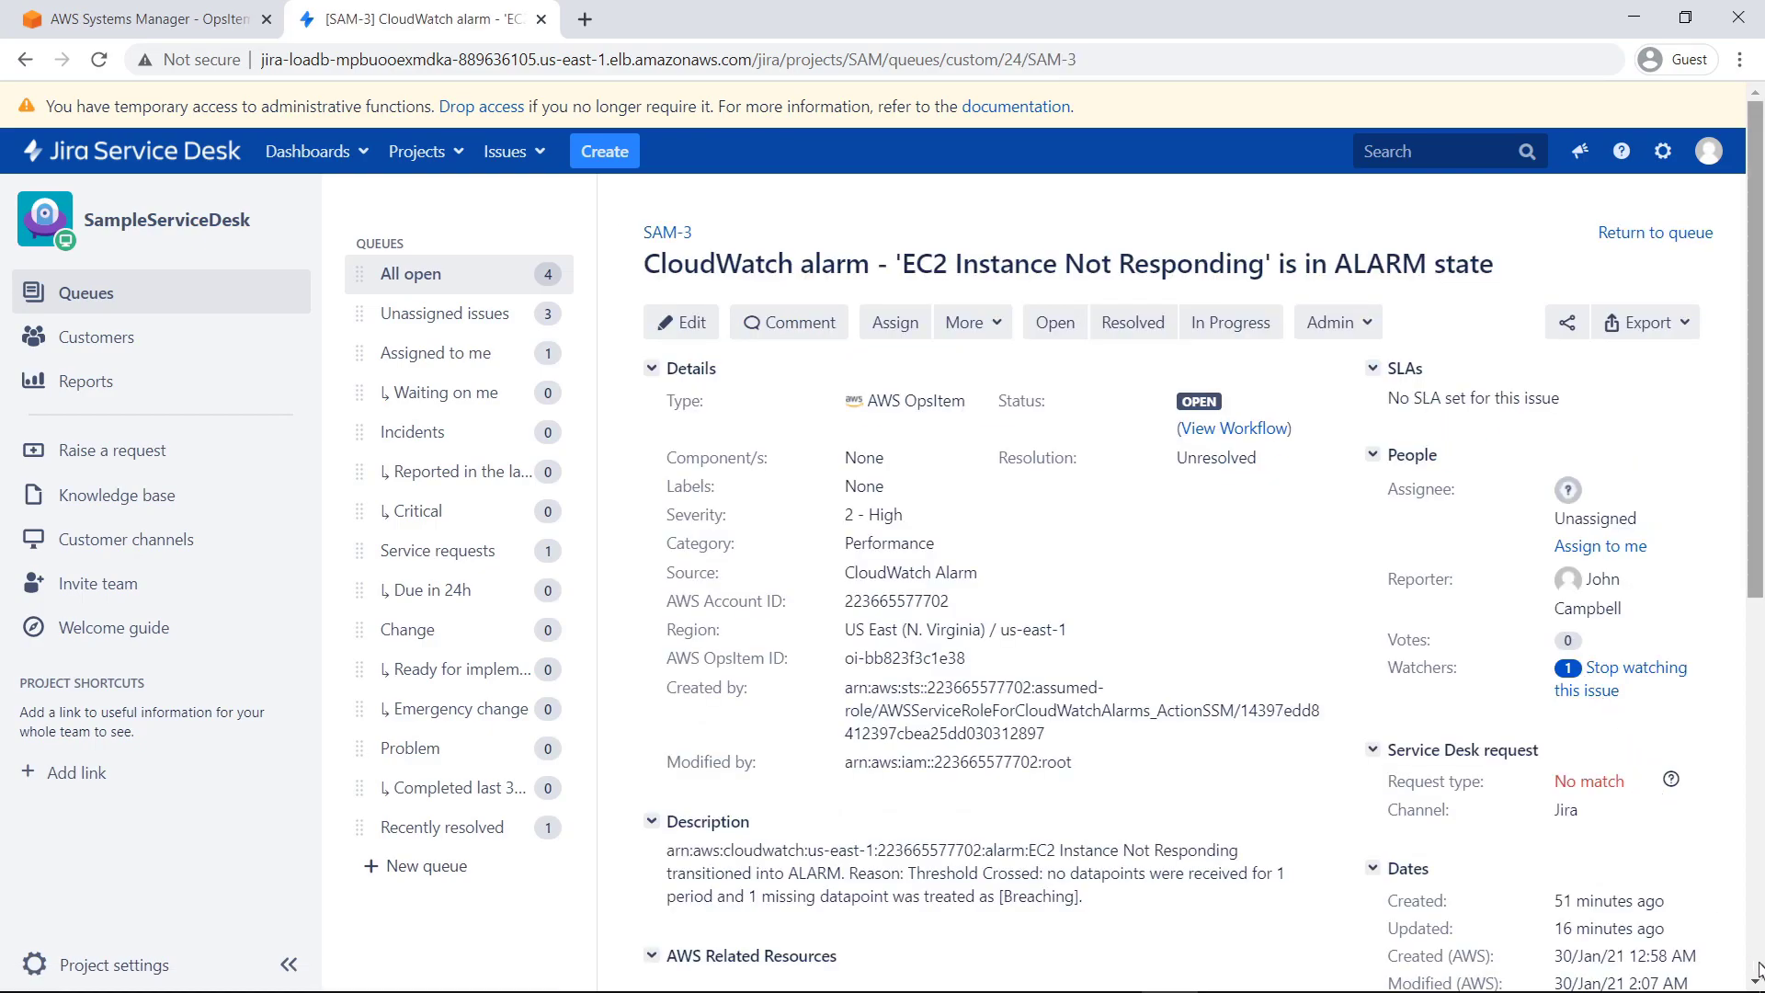
{"action": "scroll", "coordinate": [1758, 973], "scroll_direction": "down", "scroll_amount": 2}
{"action": "scroll", "coordinate": [1757, 973], "scroll_direction": "down", "scroll_amount": 3}
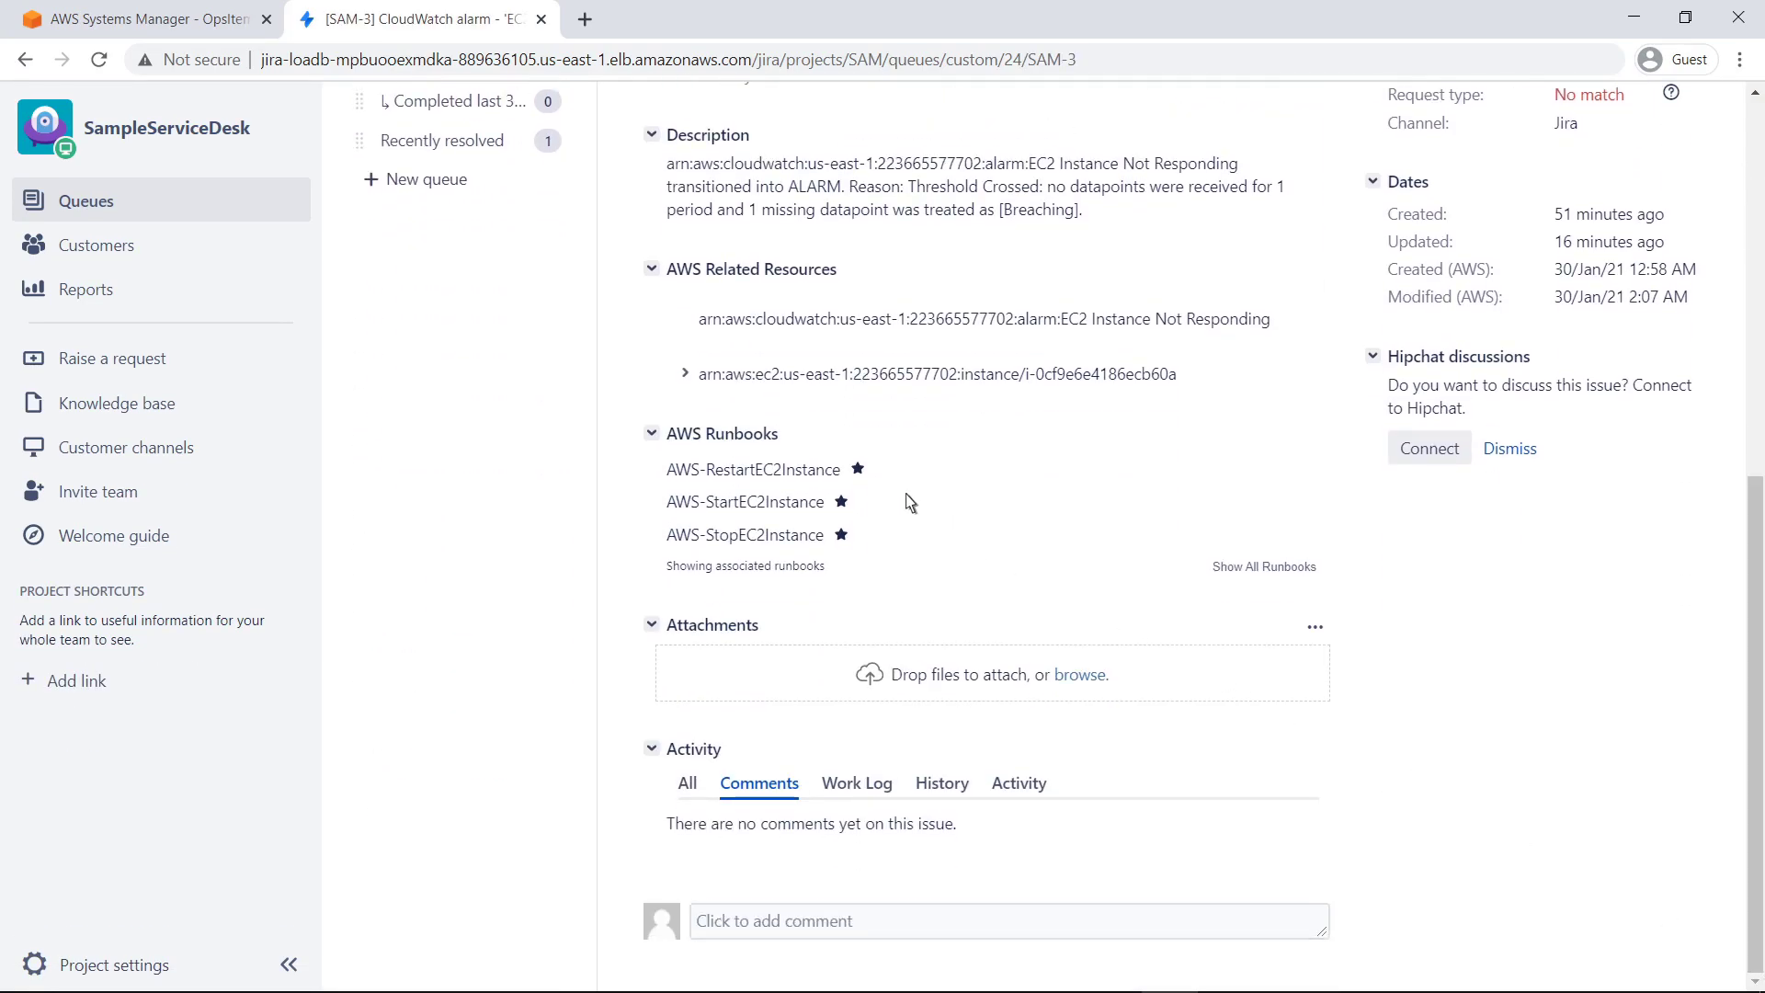
{"action": "left_click", "coordinate": [685, 374]}
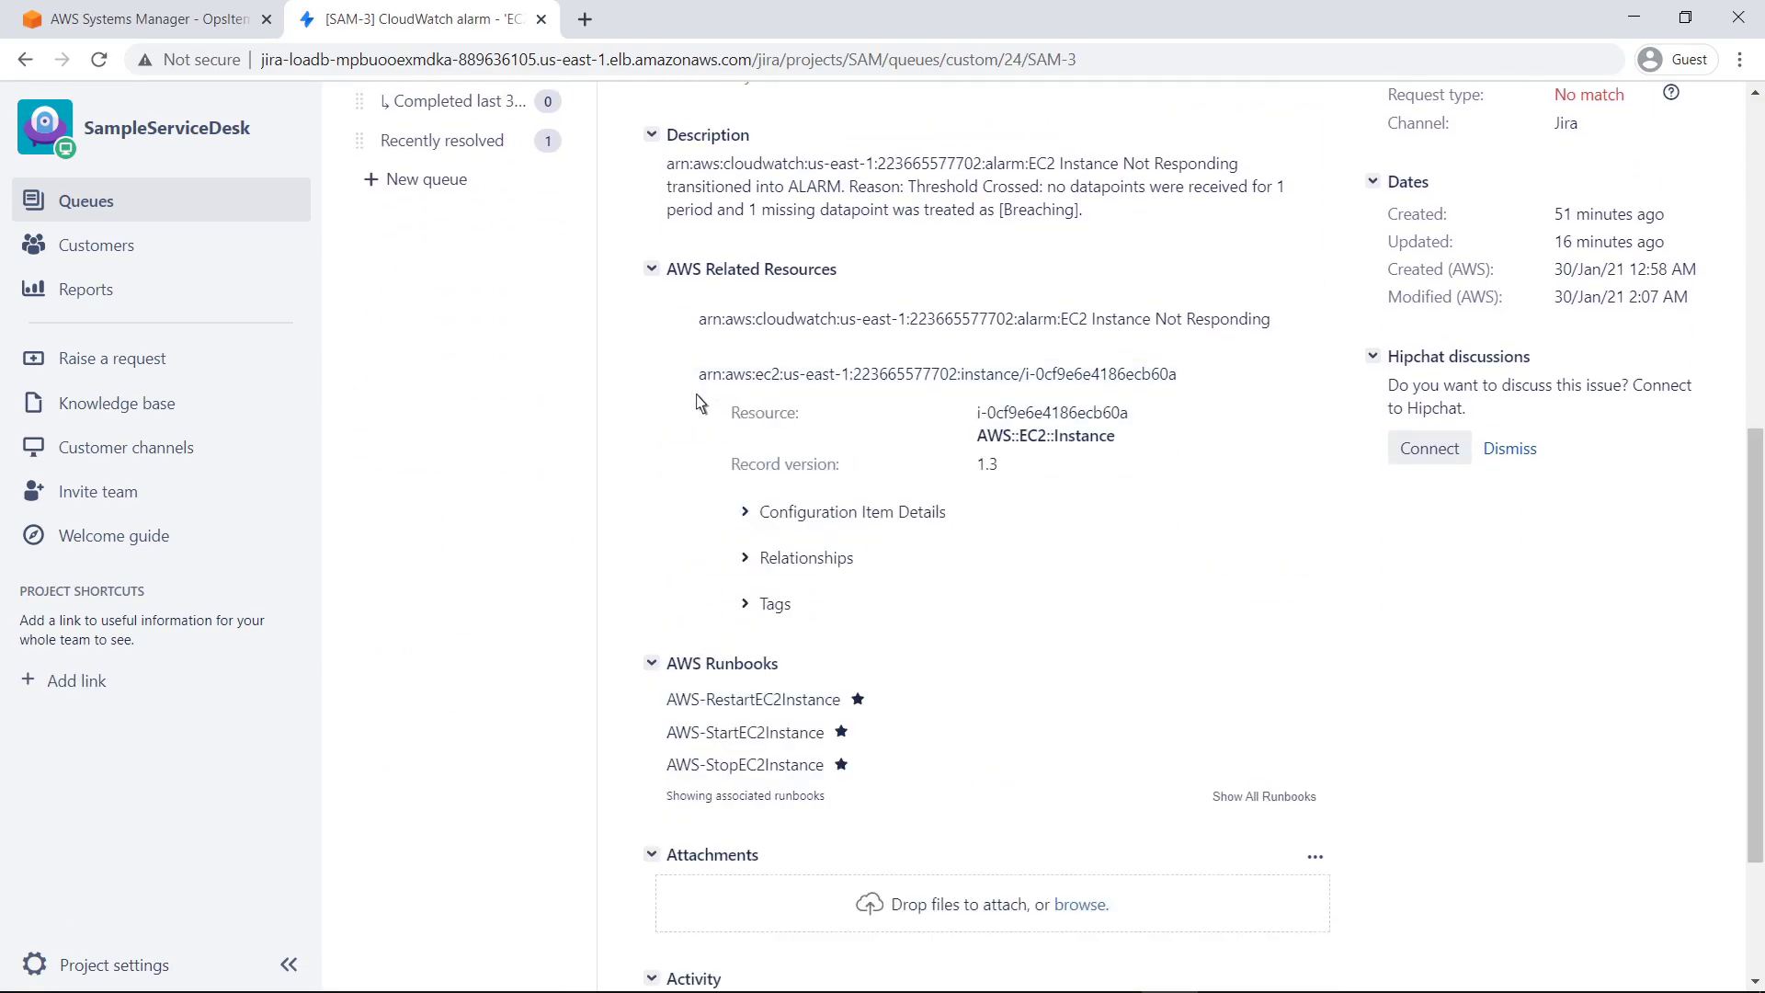
{"action": "left_click", "coordinate": [745, 512]}
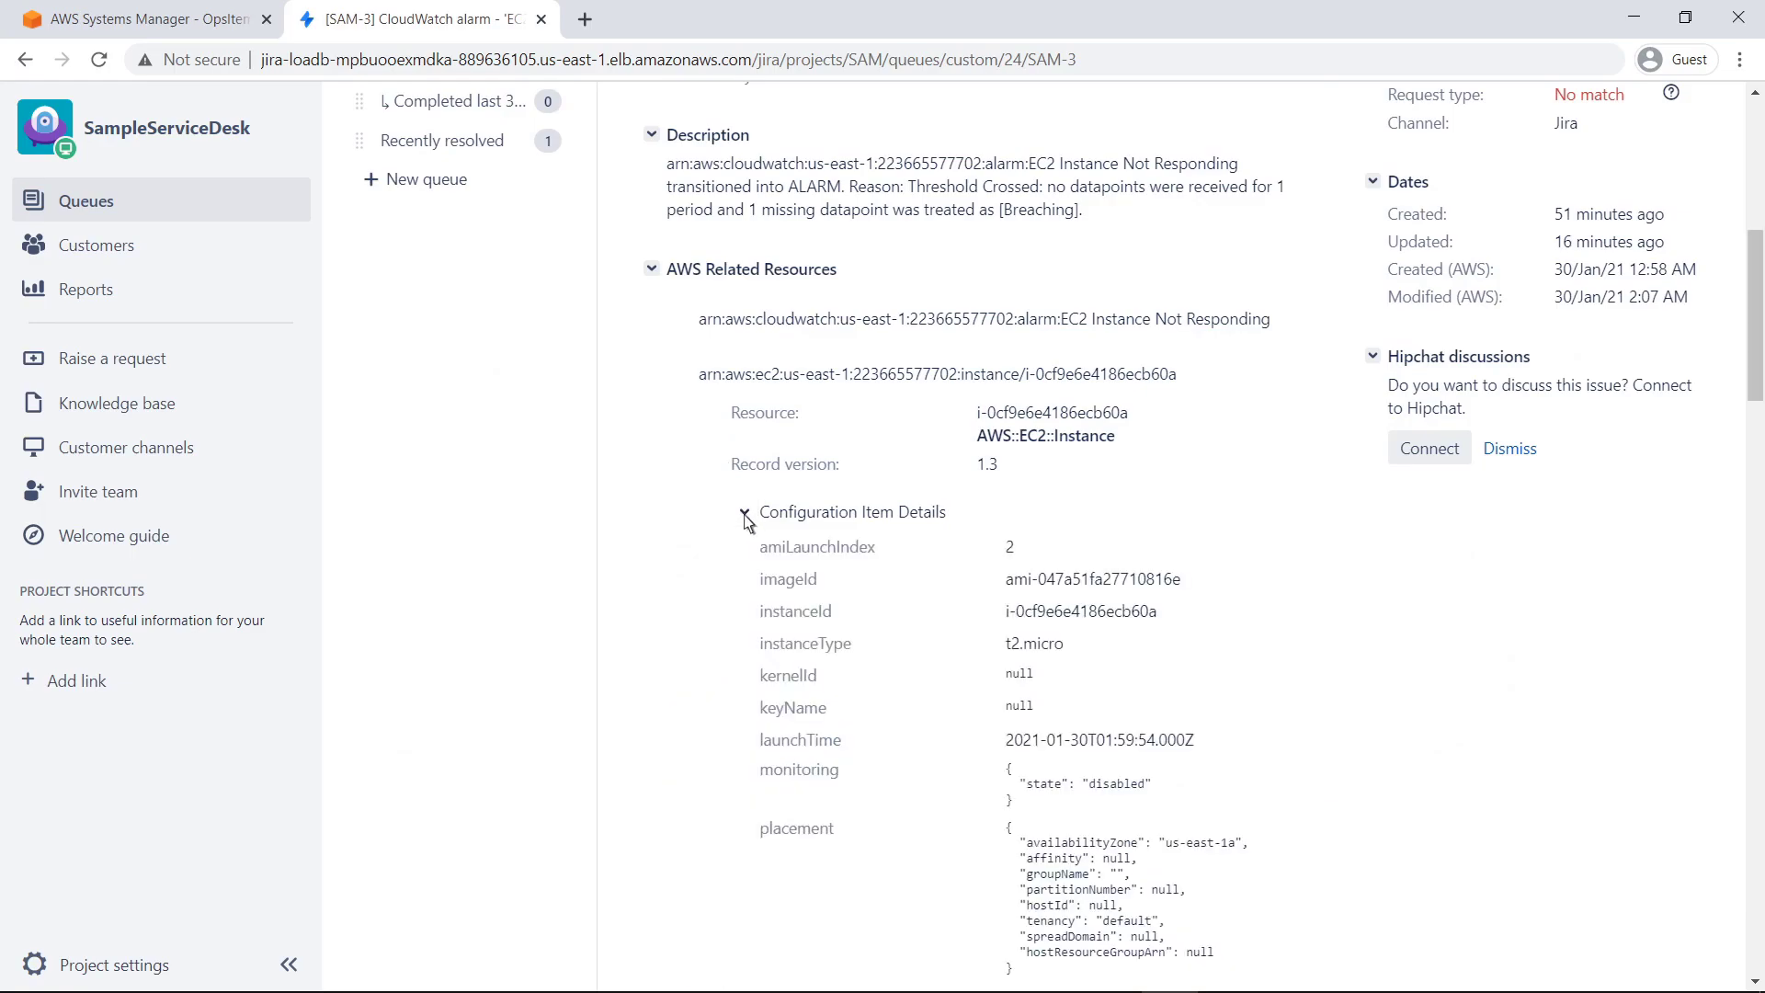
{"action": "left_click", "coordinate": [745, 519]}
{"action": "left_click", "coordinate": [746, 559]}
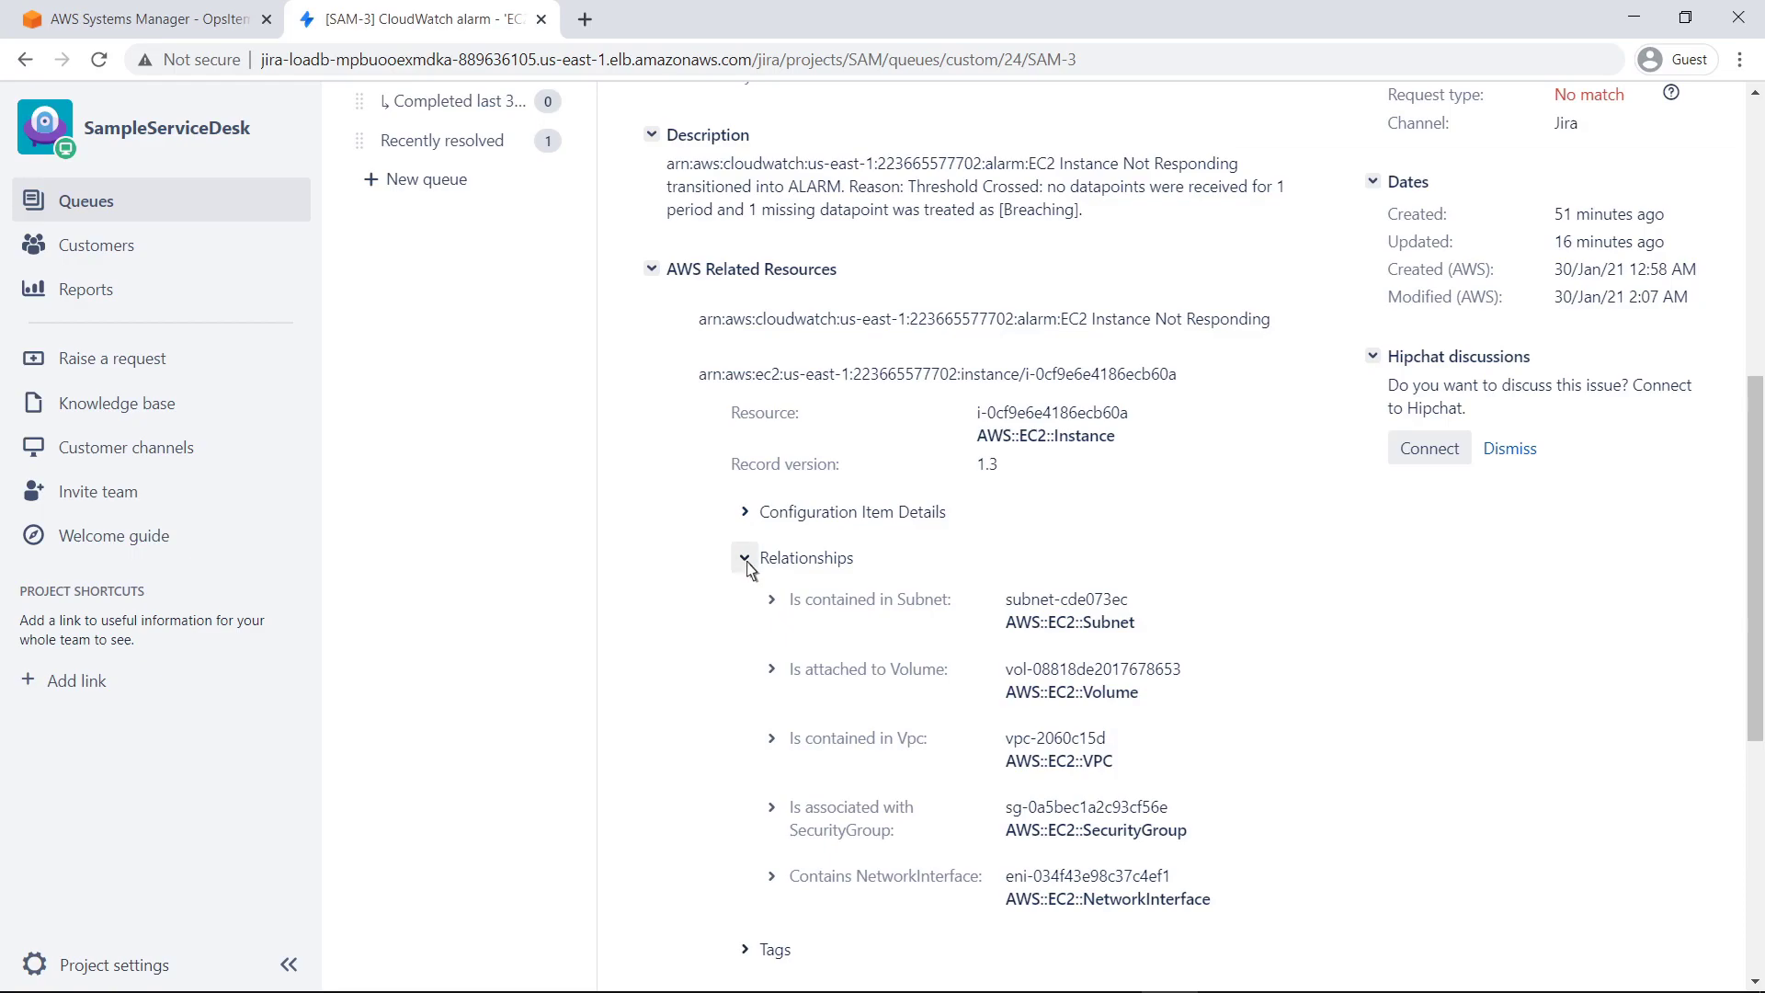
{"action": "left_click", "coordinate": [745, 559]}
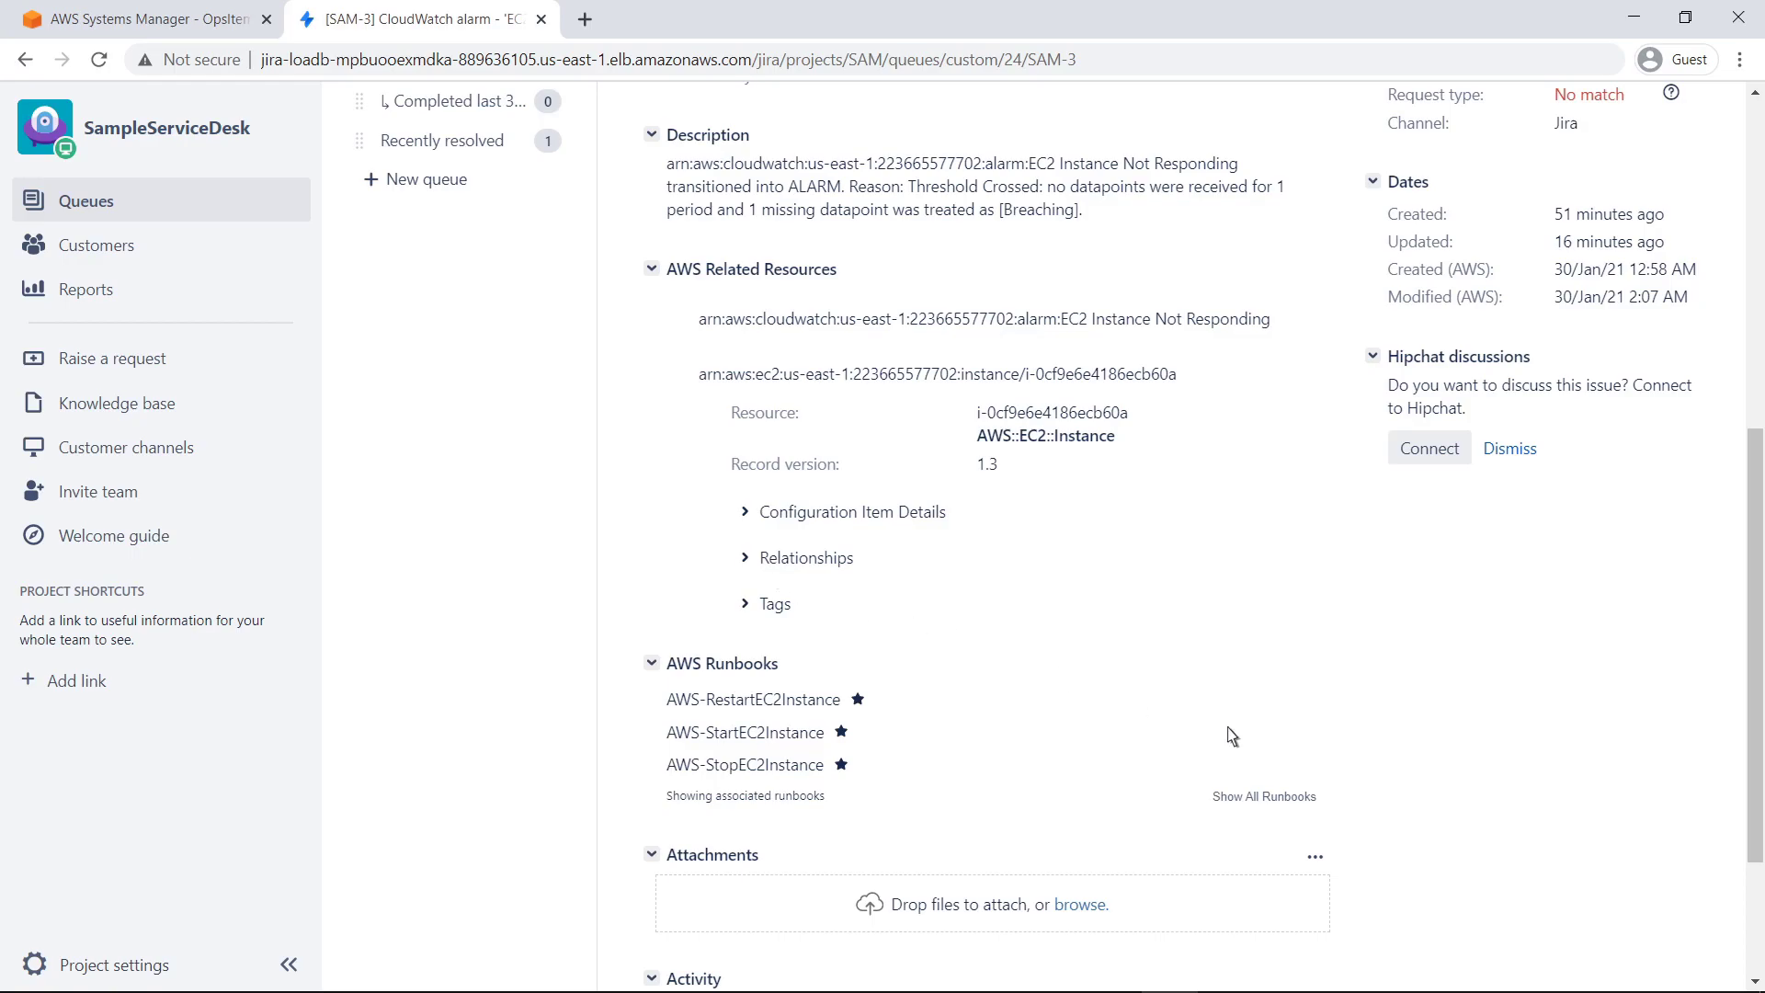
Run AWS-StartEC2Instance on SAM-3's instance ID (creating SAM-6), then mark SAM-3 Resolved.
{"action": "mouse_move", "coordinate": [966, 732]}
{"action": "left_click", "coordinate": [1283, 732]}
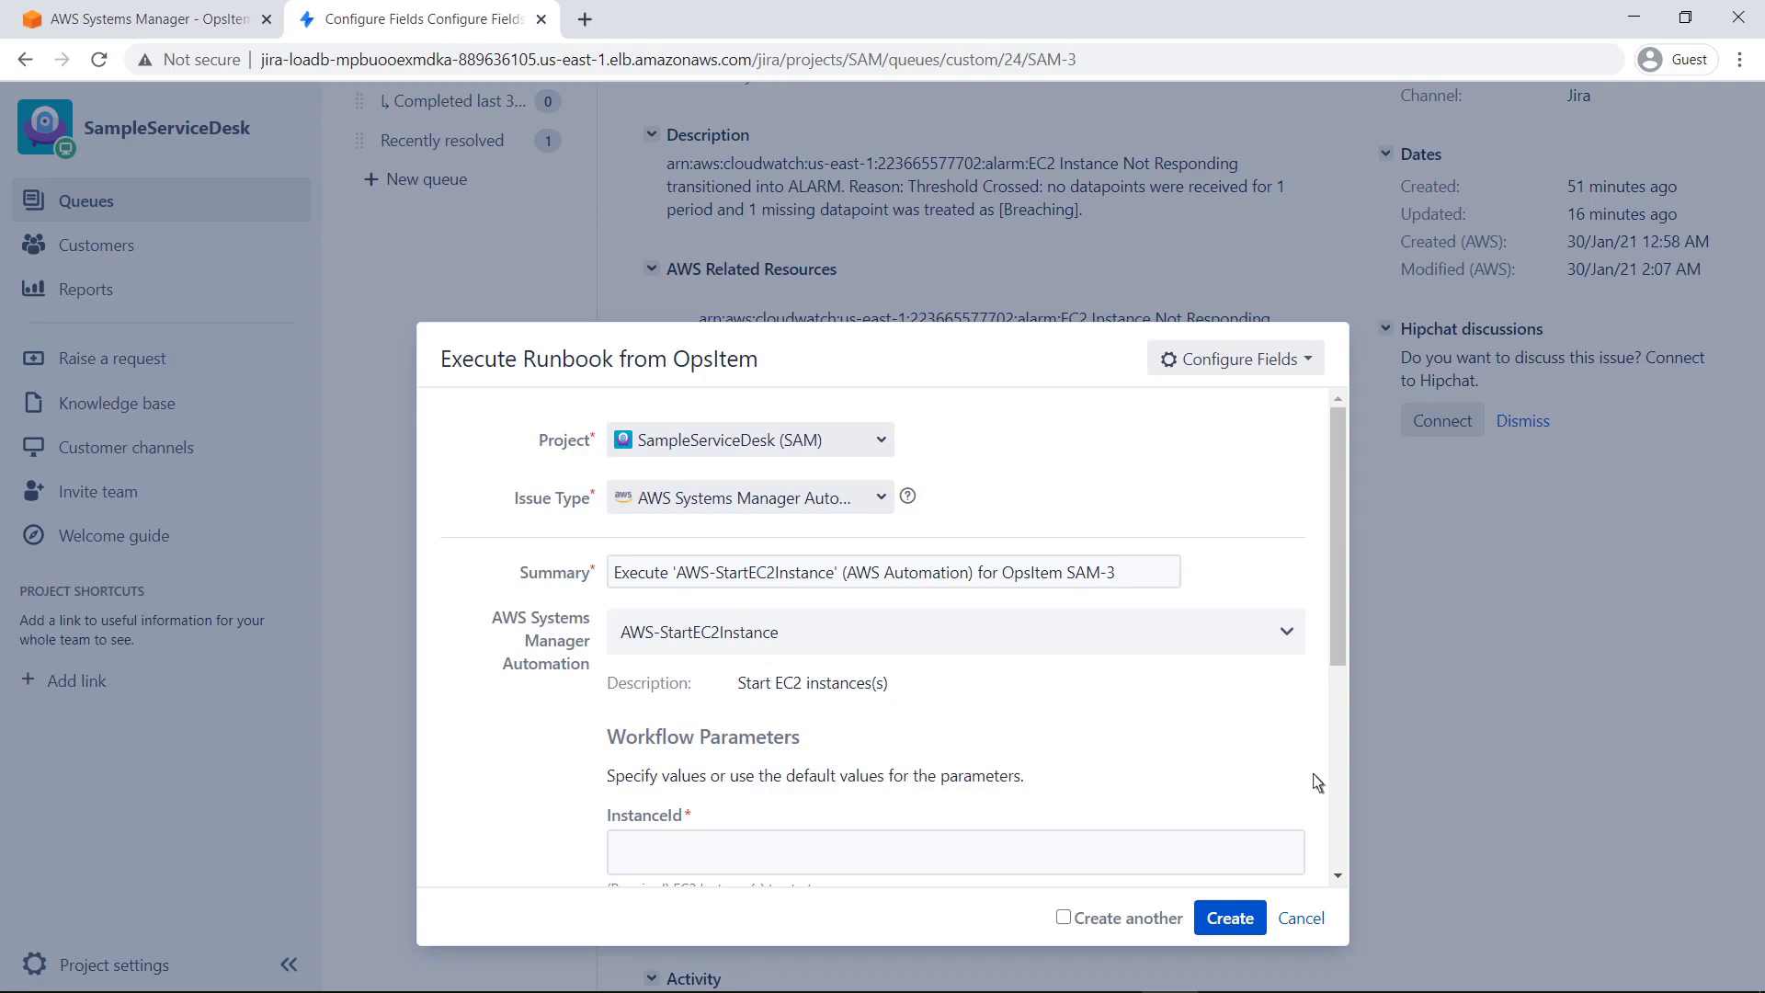
{"action": "scroll", "coordinate": [1336, 796], "scroll_direction": "down", "scroll_amount": 1}
{"action": "scroll", "coordinate": [883, 634], "scroll_direction": "down", "scroll_amount": 3}
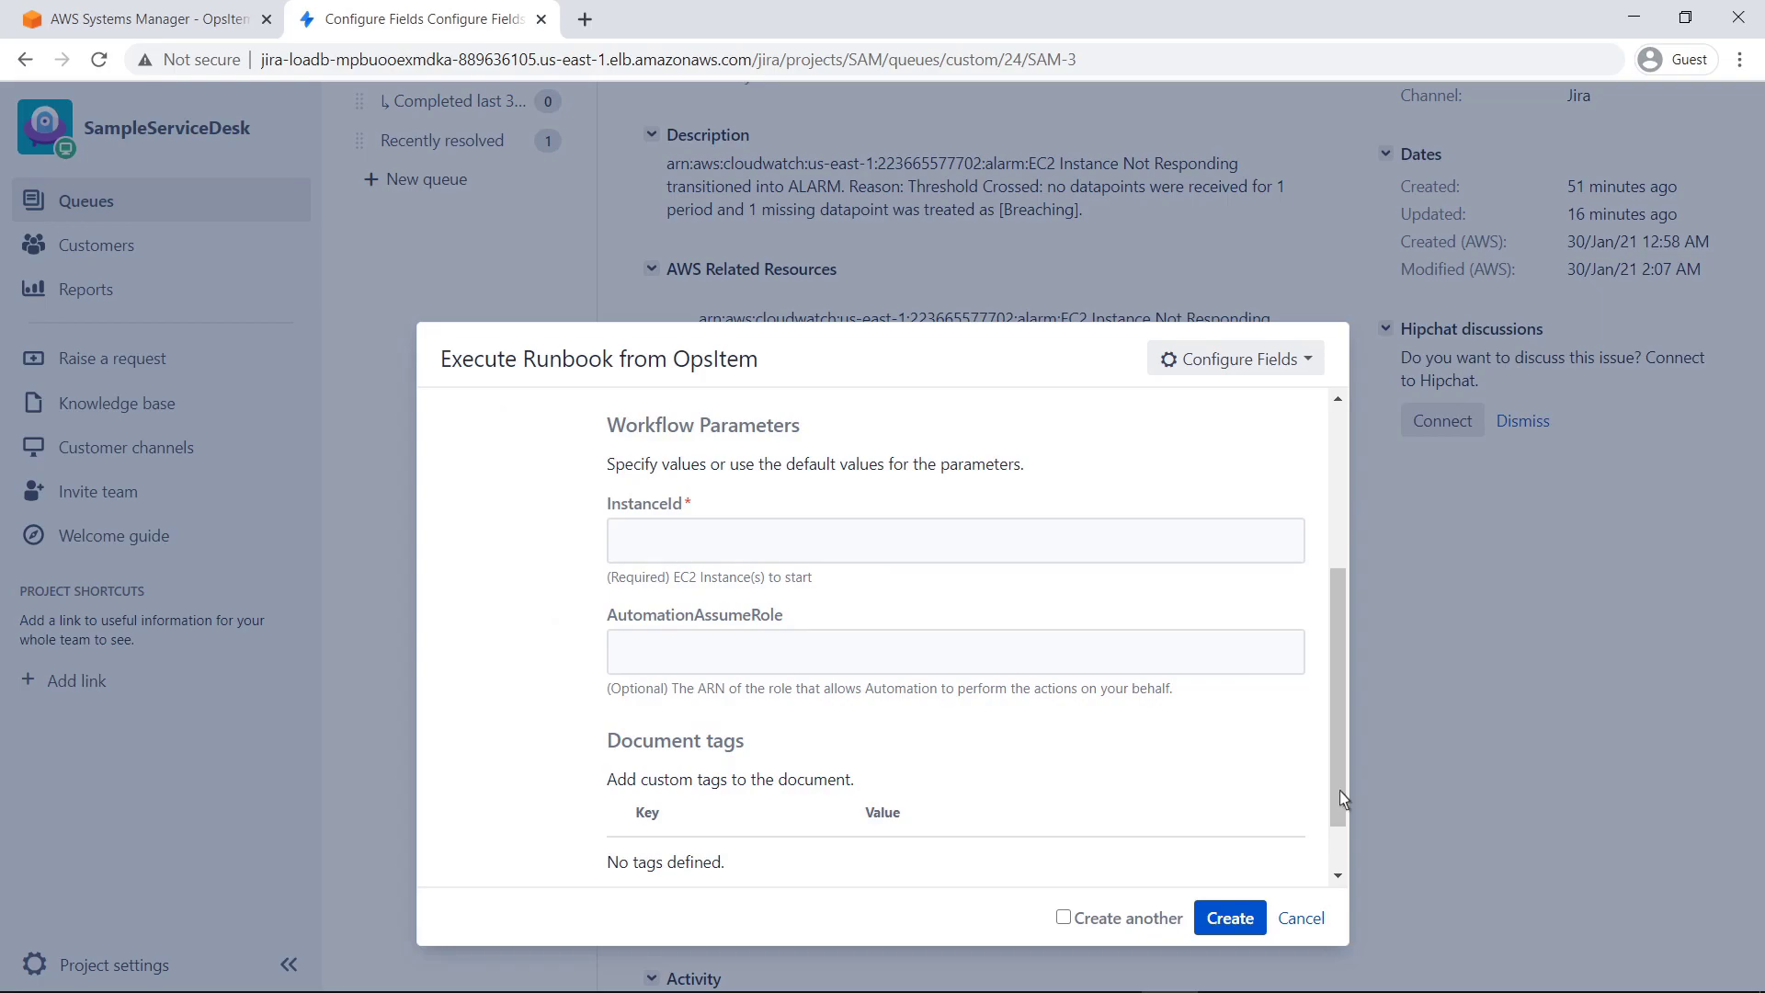
{"action": "left_click", "coordinate": [617, 547]}
{"action": "type", "text": "i-0cf9e6e4186ecb60a"}
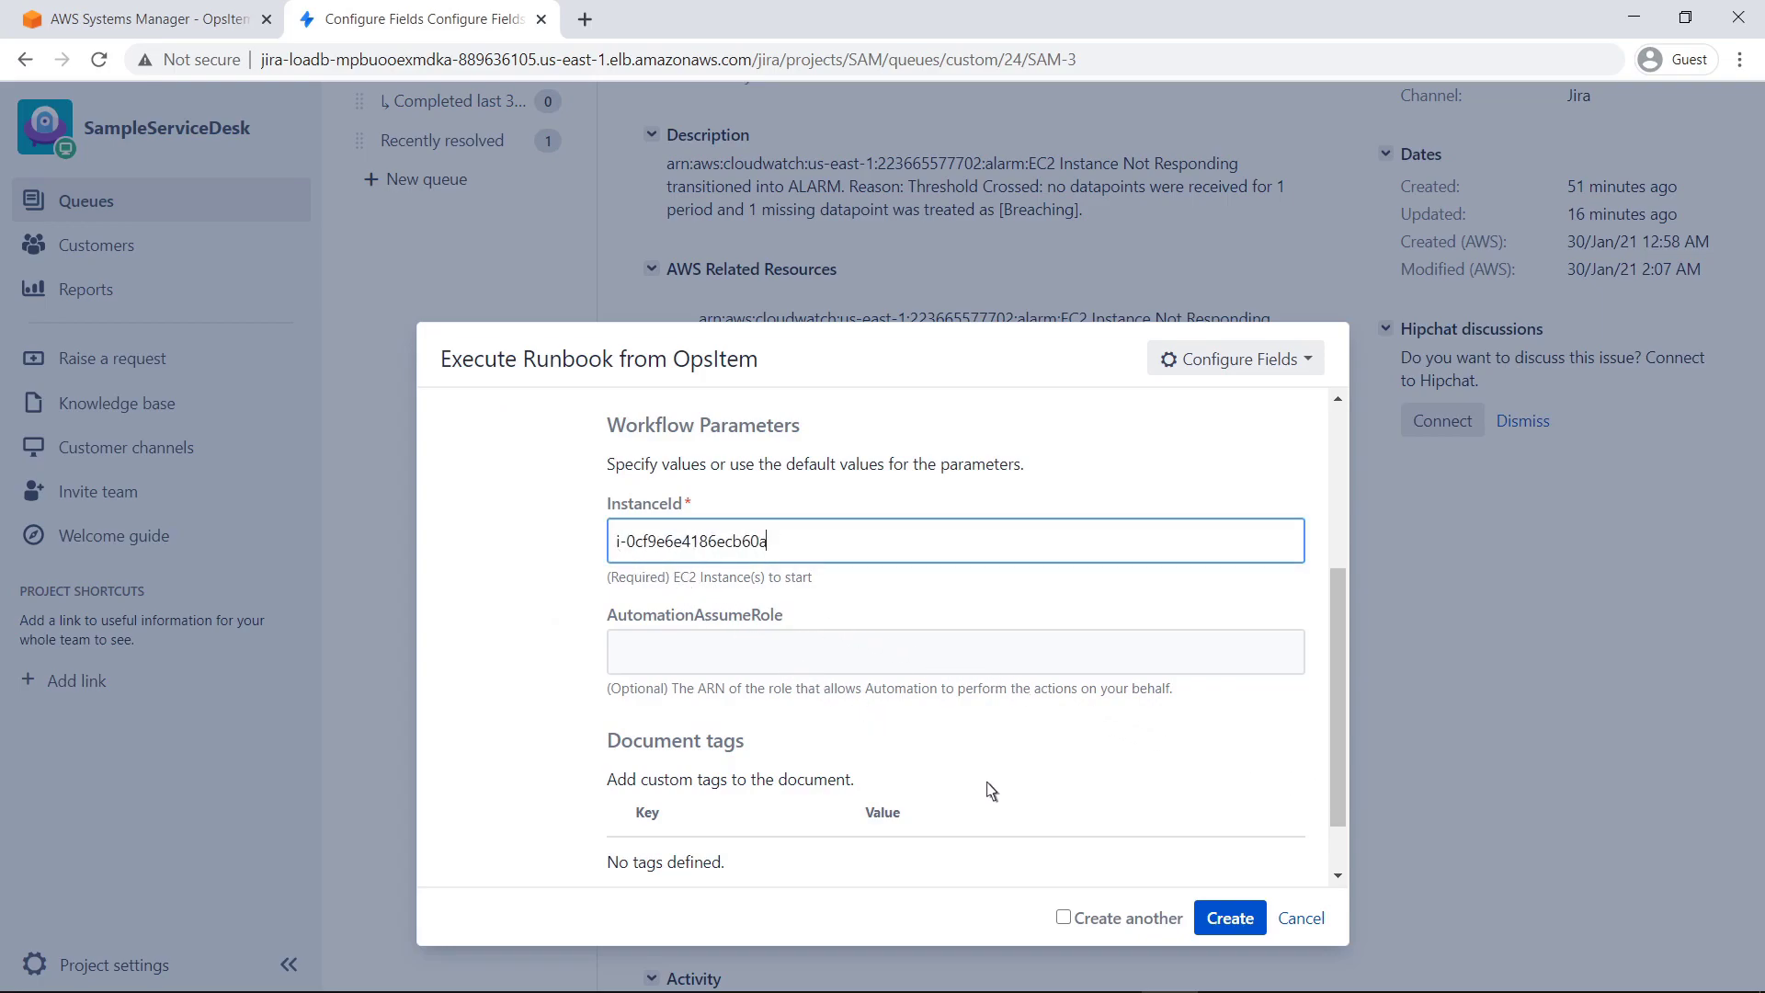
{"action": "left_click", "coordinate": [1224, 919]}
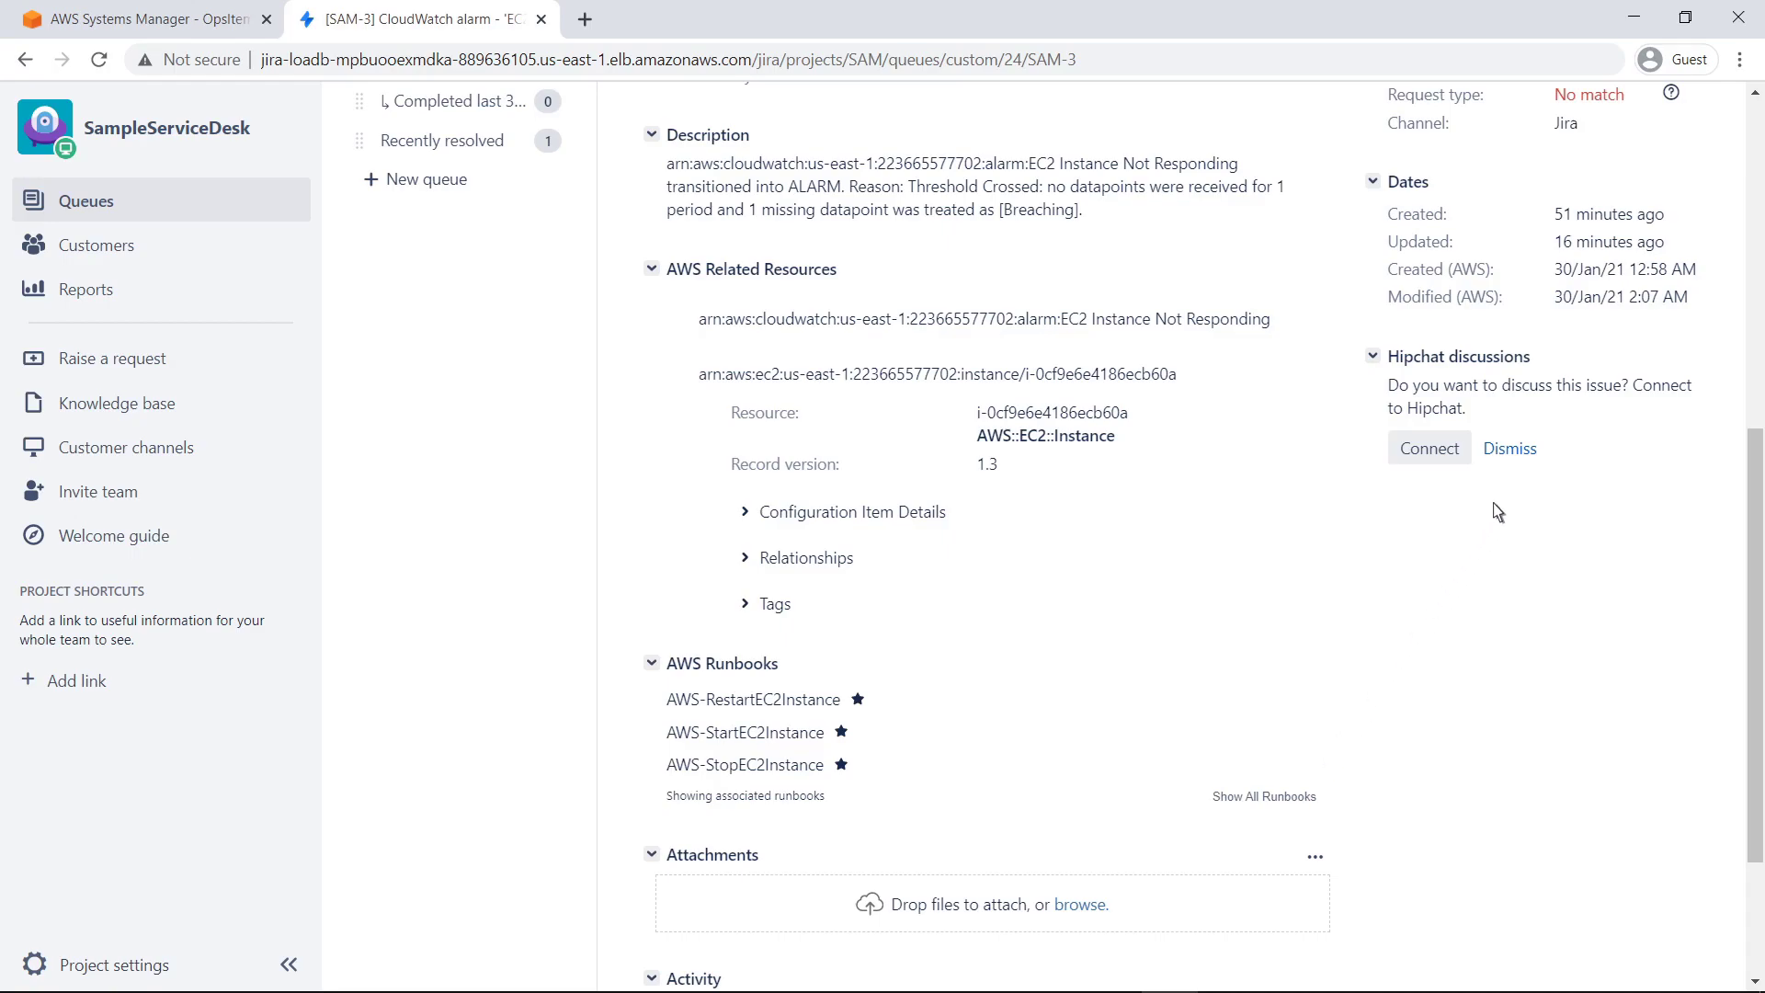
{"action": "scroll", "coordinate": [1759, 116], "scroll_direction": "up", "scroll_amount": 4}
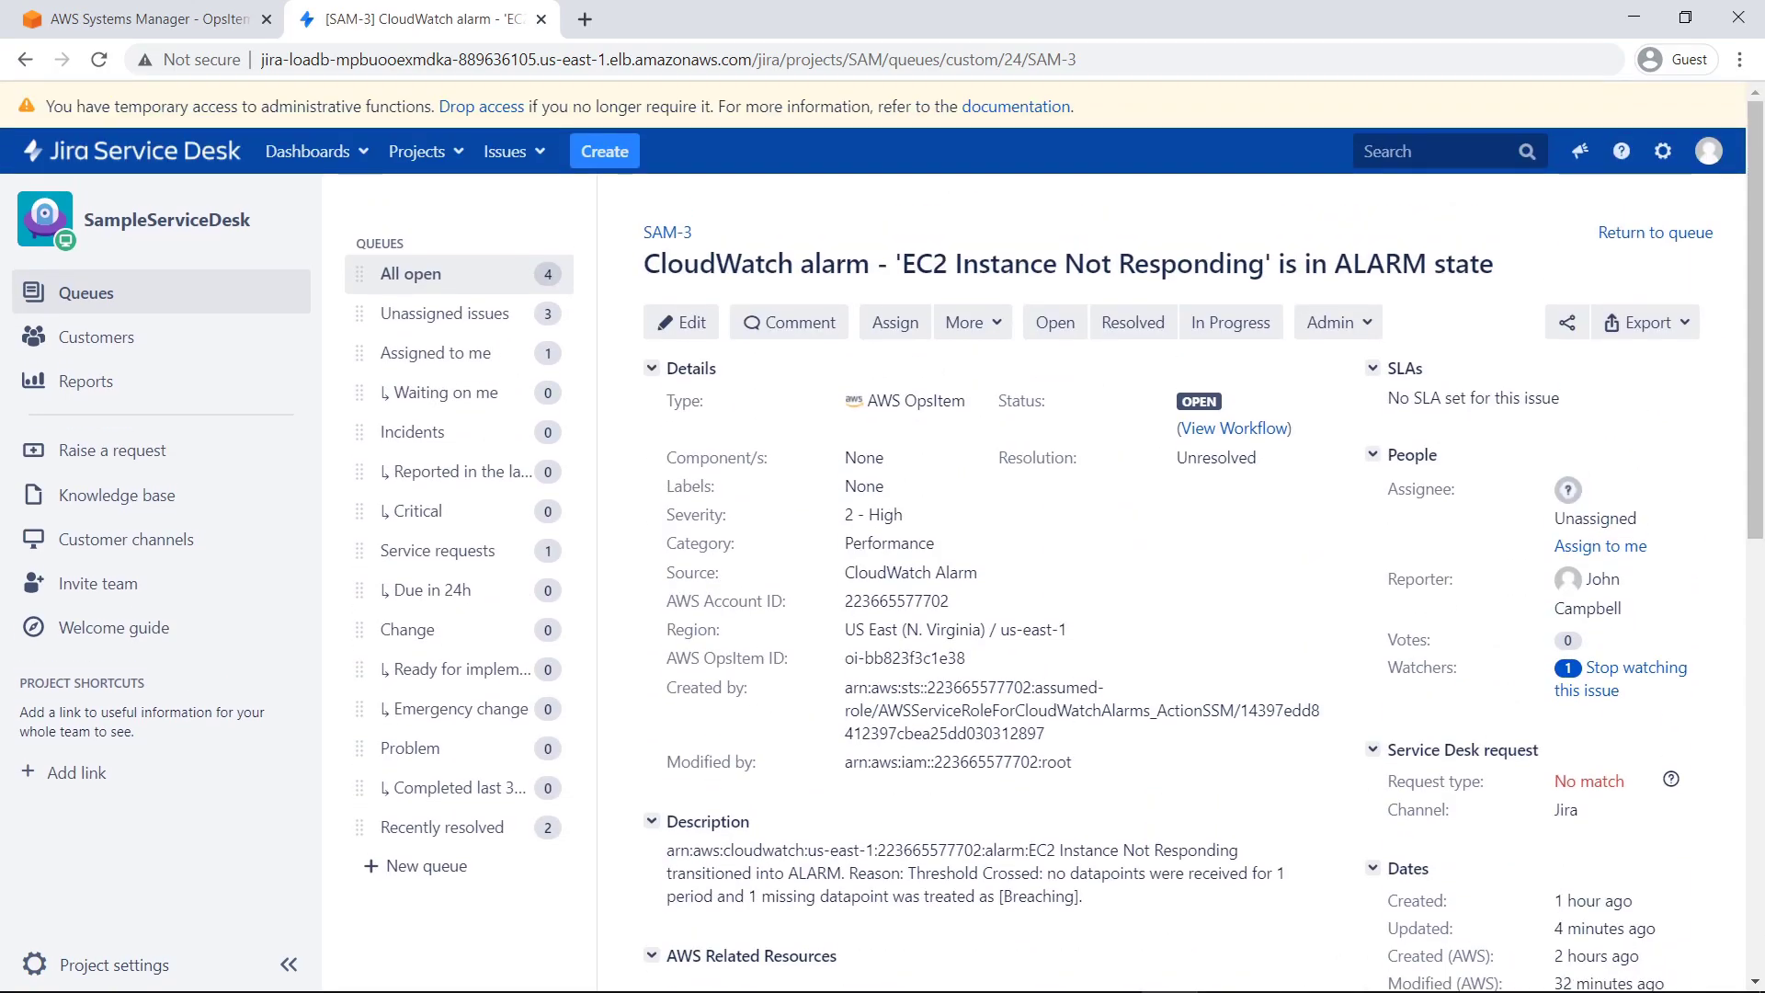
{"action": "left_click", "coordinate": [1162, 323]}
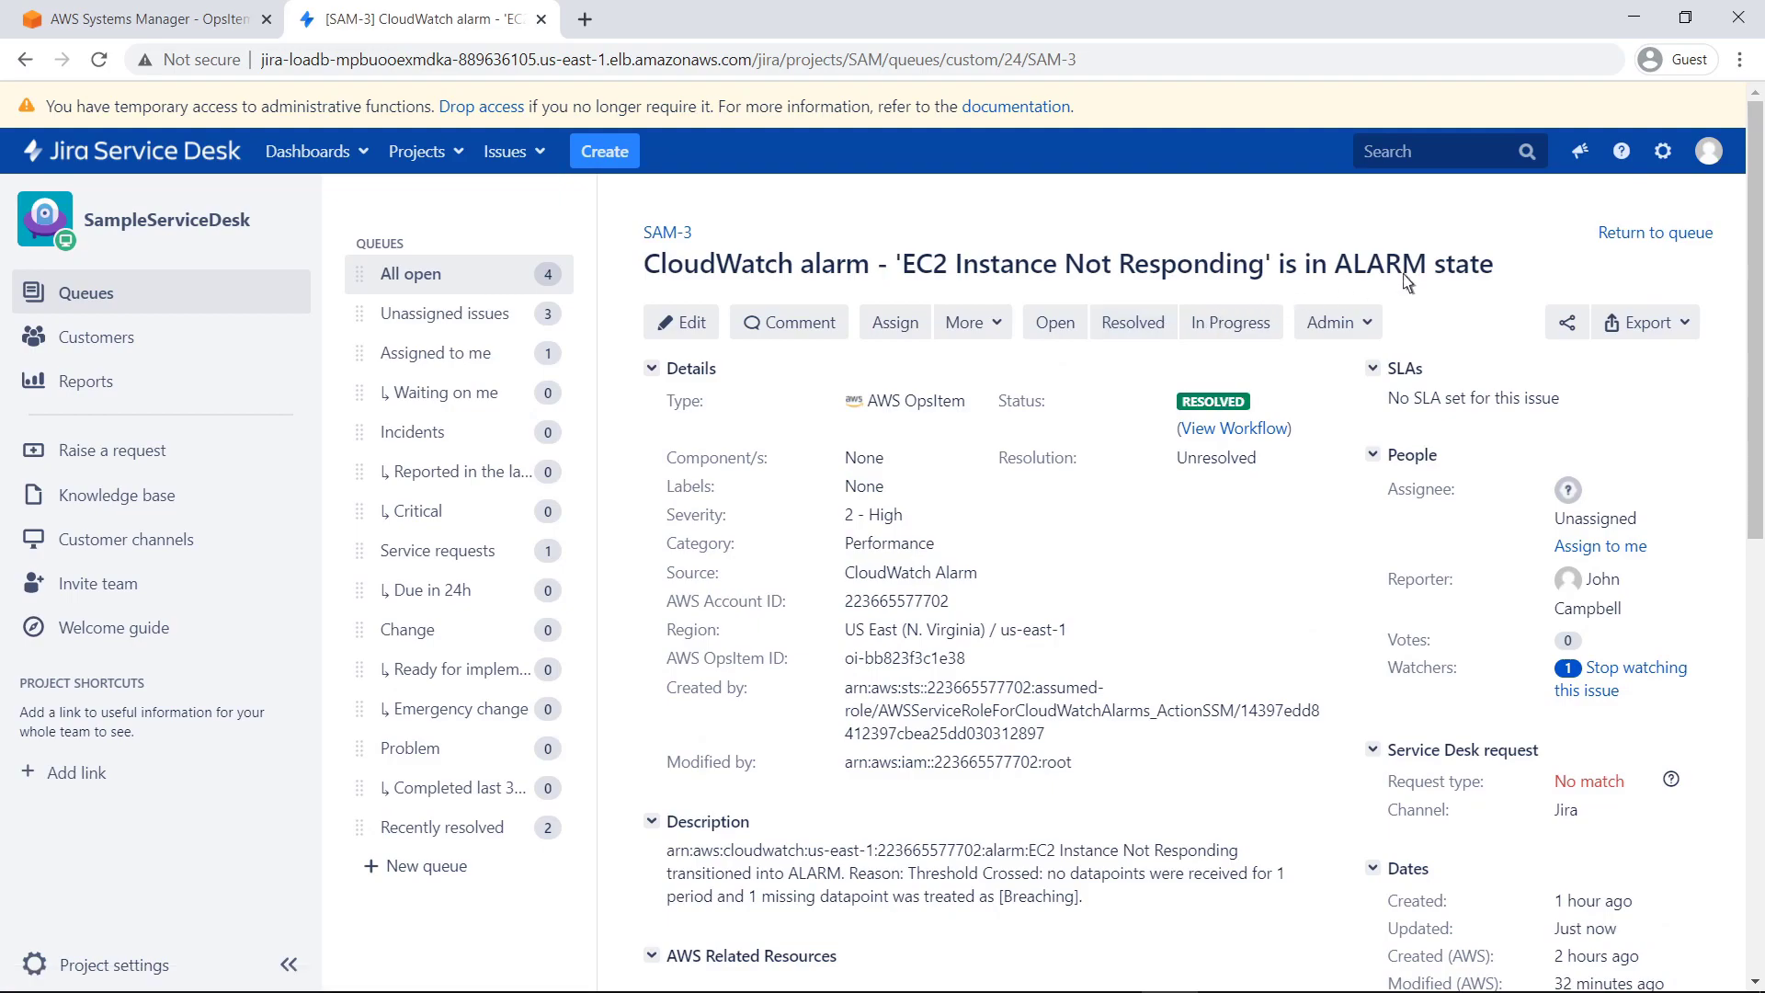
Start a new AWS OpsItem issue 'Restart web server' with its summary and description filled in.
{"action": "left_click", "coordinate": [1603, 233]}
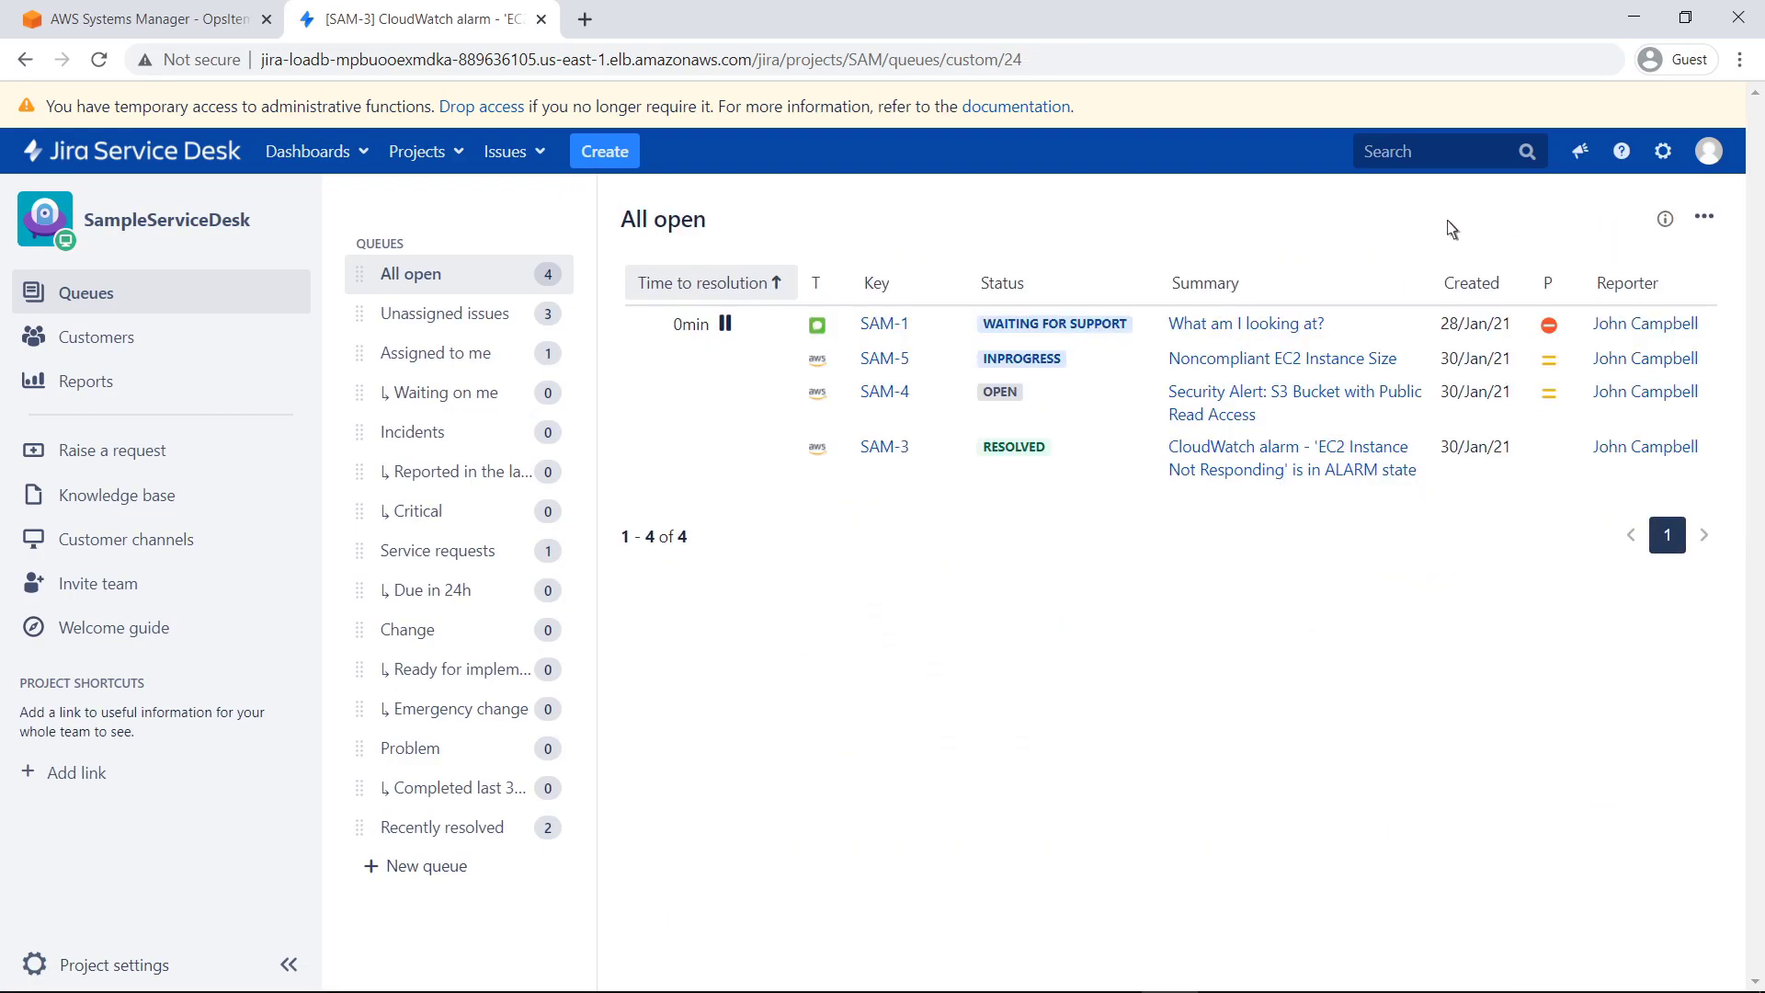
{"action": "left_click", "coordinate": [628, 154]}
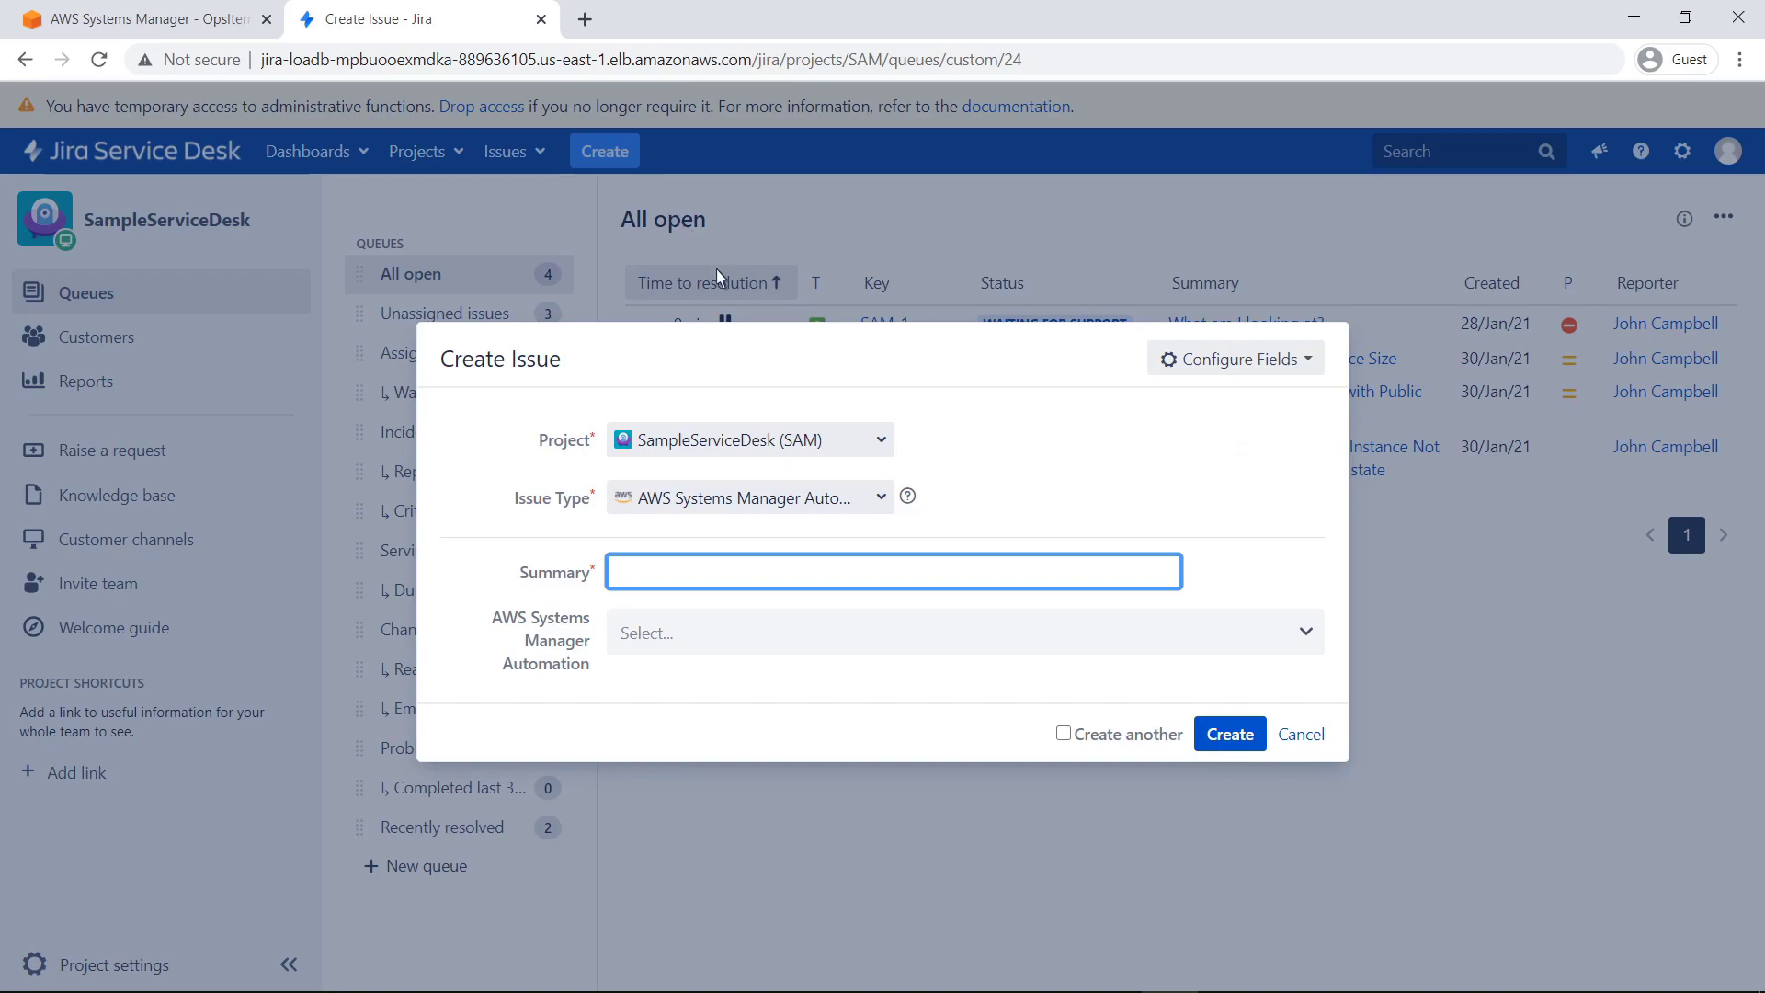
{"action": "left_click", "coordinate": [883, 499]}
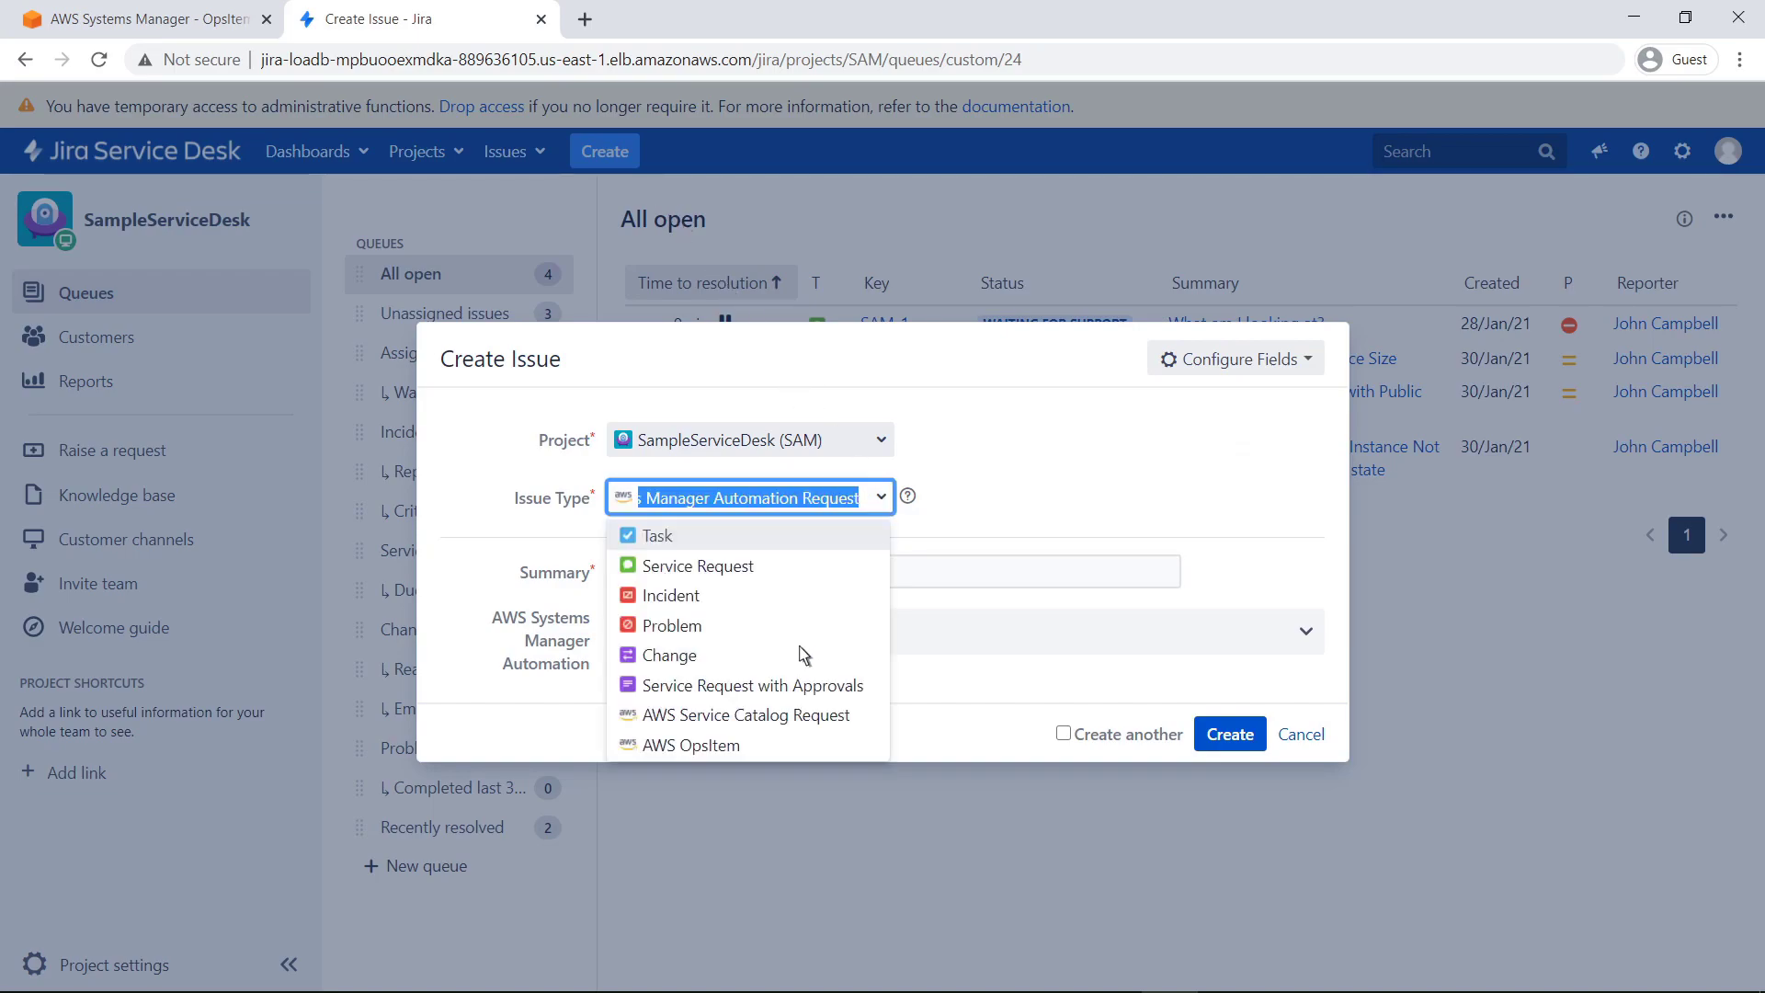
{"action": "left_click", "coordinate": [739, 746]}
{"action": "type", "text": "Restart web server"}
{"action": "key", "text": "Tab"}
{"action": "type", "text": "Our application test server has stopped responding.  Please restart."}
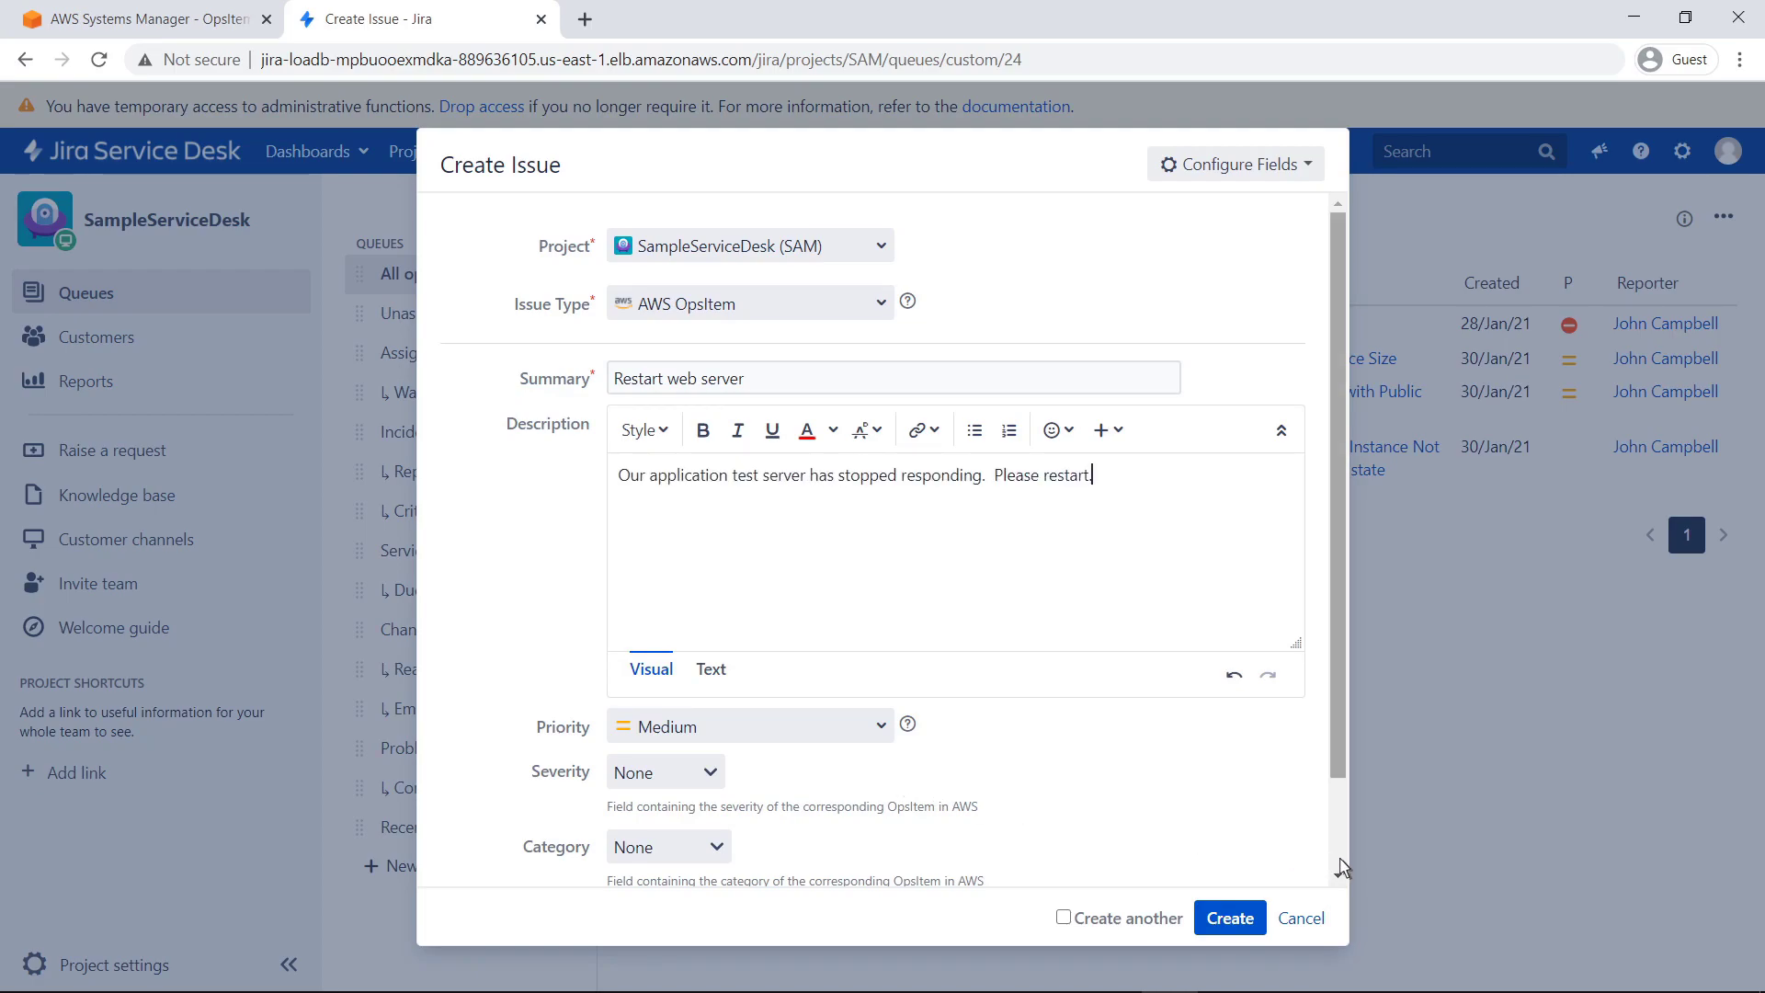
{"action": "left_click", "coordinate": [1333, 857]}
Set severity 3 - Medium, category Availability, region US East (N. Virginia) and create SAM-7.
{"action": "left_click", "coordinate": [718, 673]}
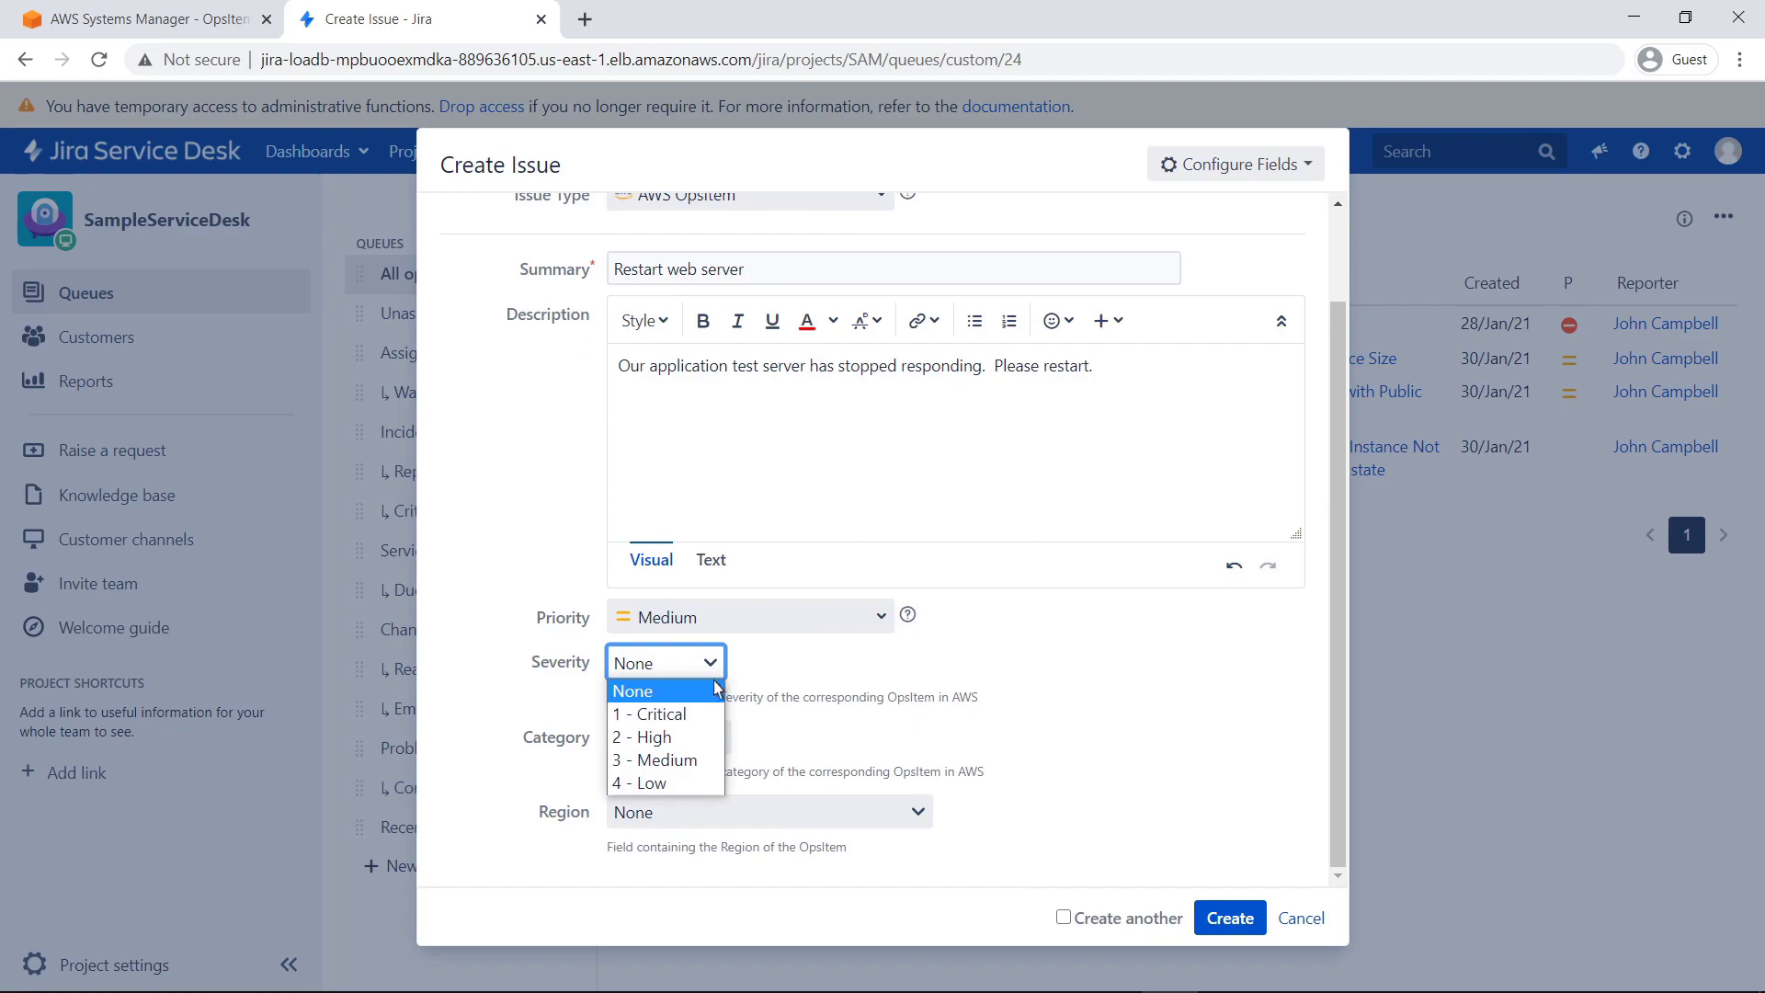
{"action": "left_click", "coordinate": [696, 760]}
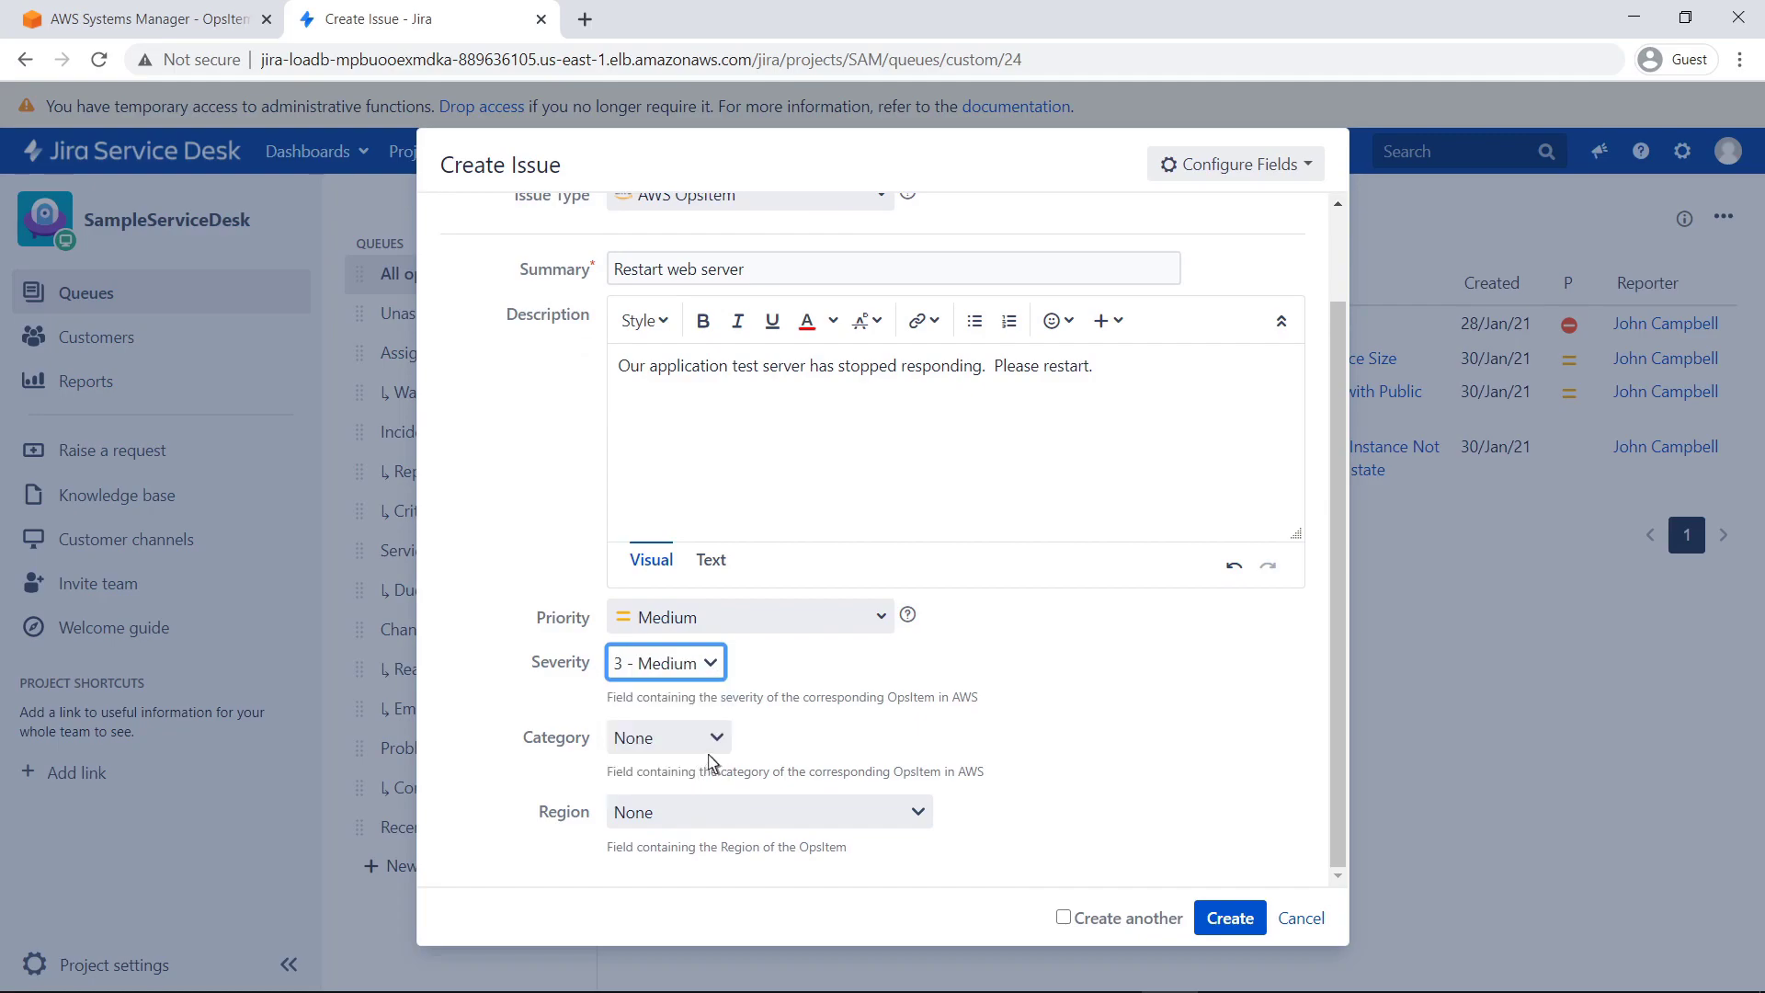
{"action": "left_click", "coordinate": [717, 753]}
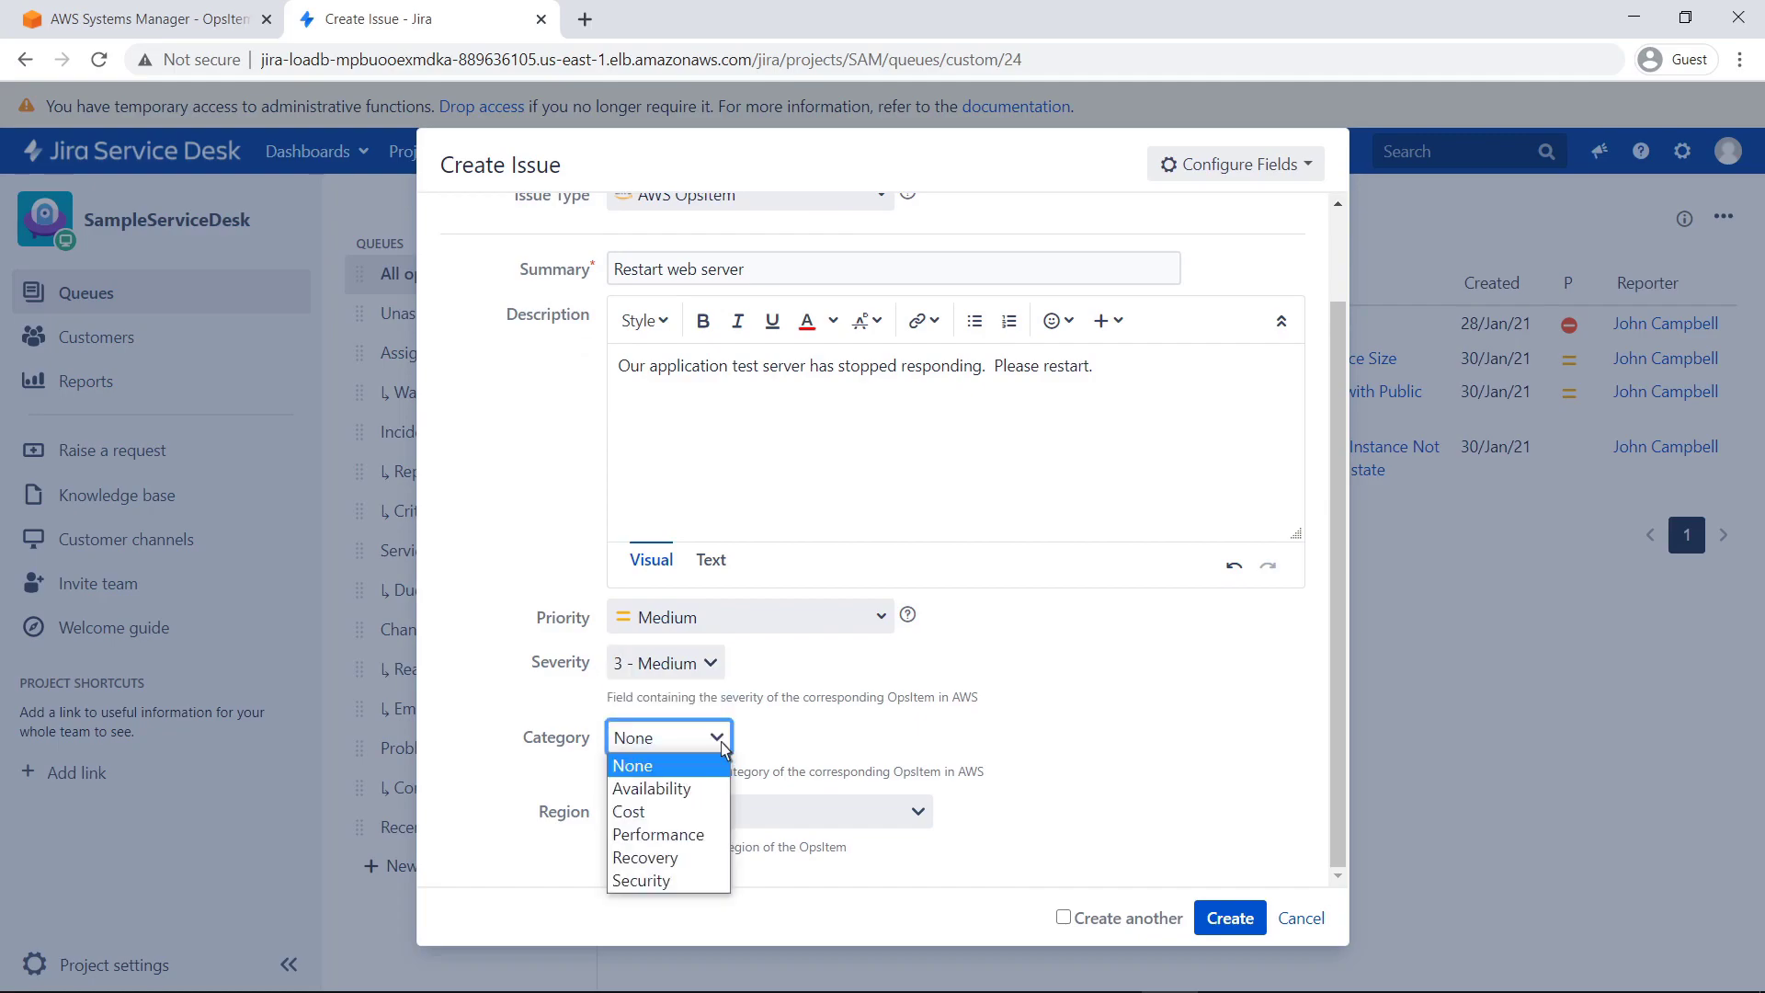
{"action": "left_click", "coordinate": [690, 800]}
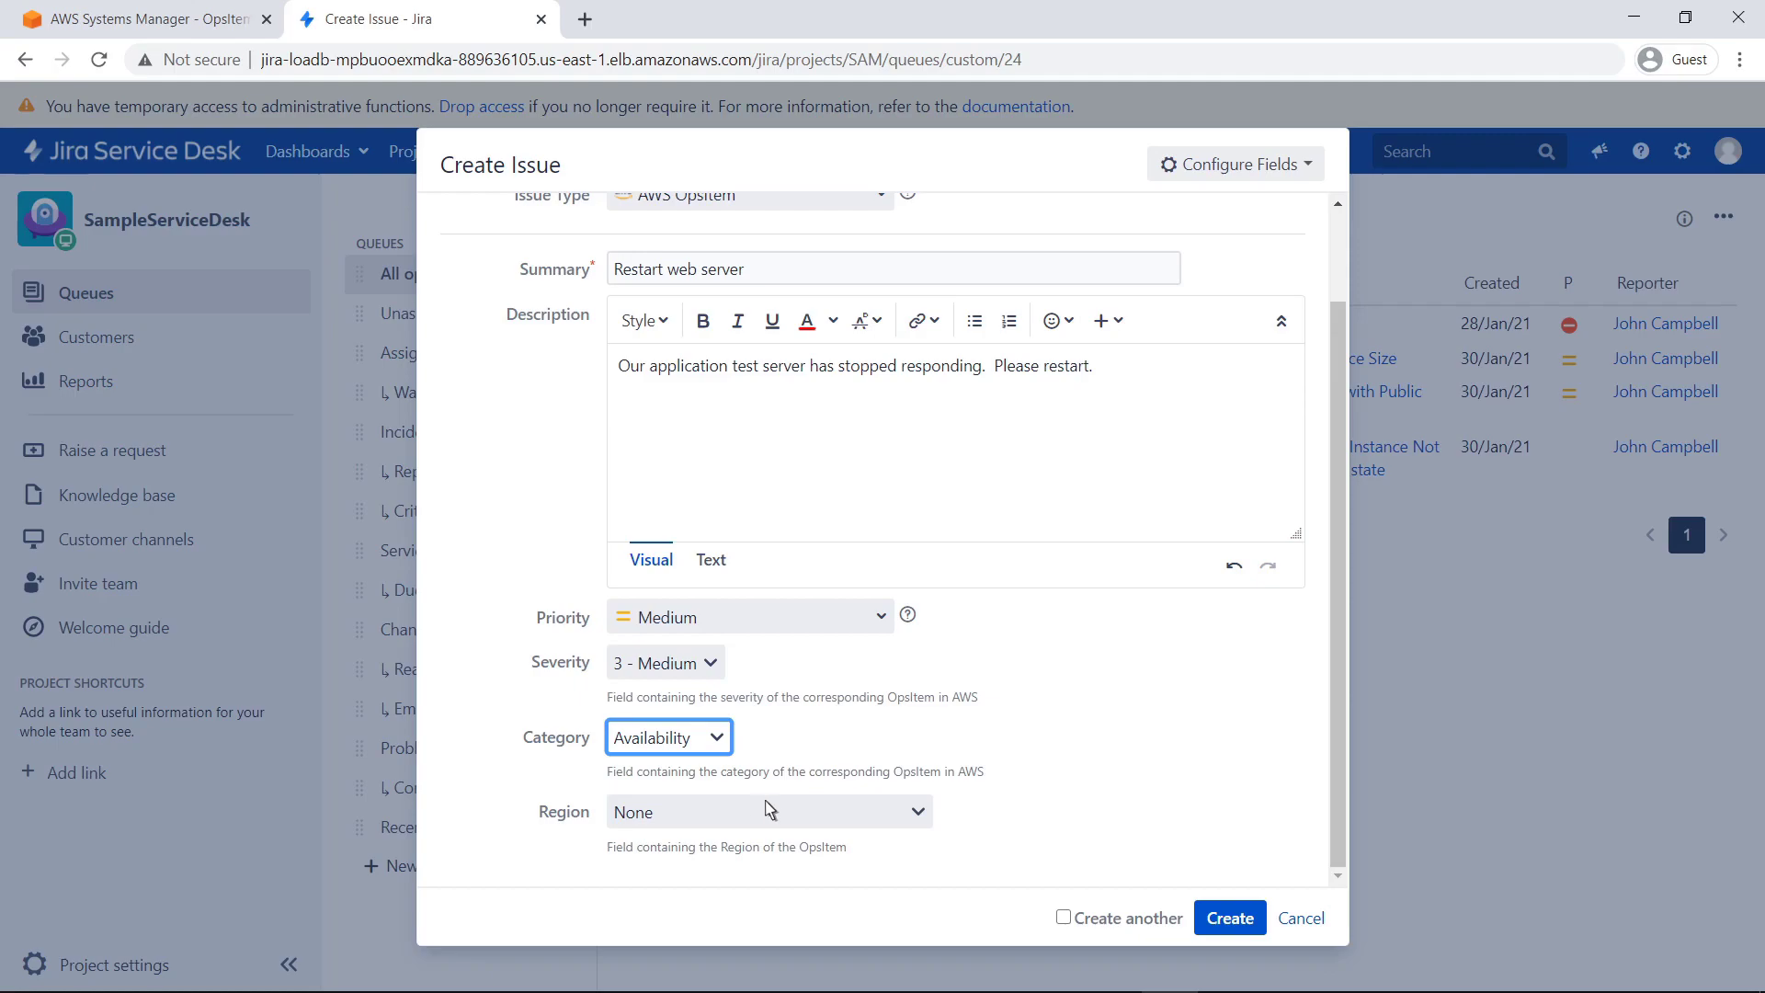
{"action": "left_click", "coordinate": [917, 817]}
{"action": "left_click", "coordinate": [840, 390]}
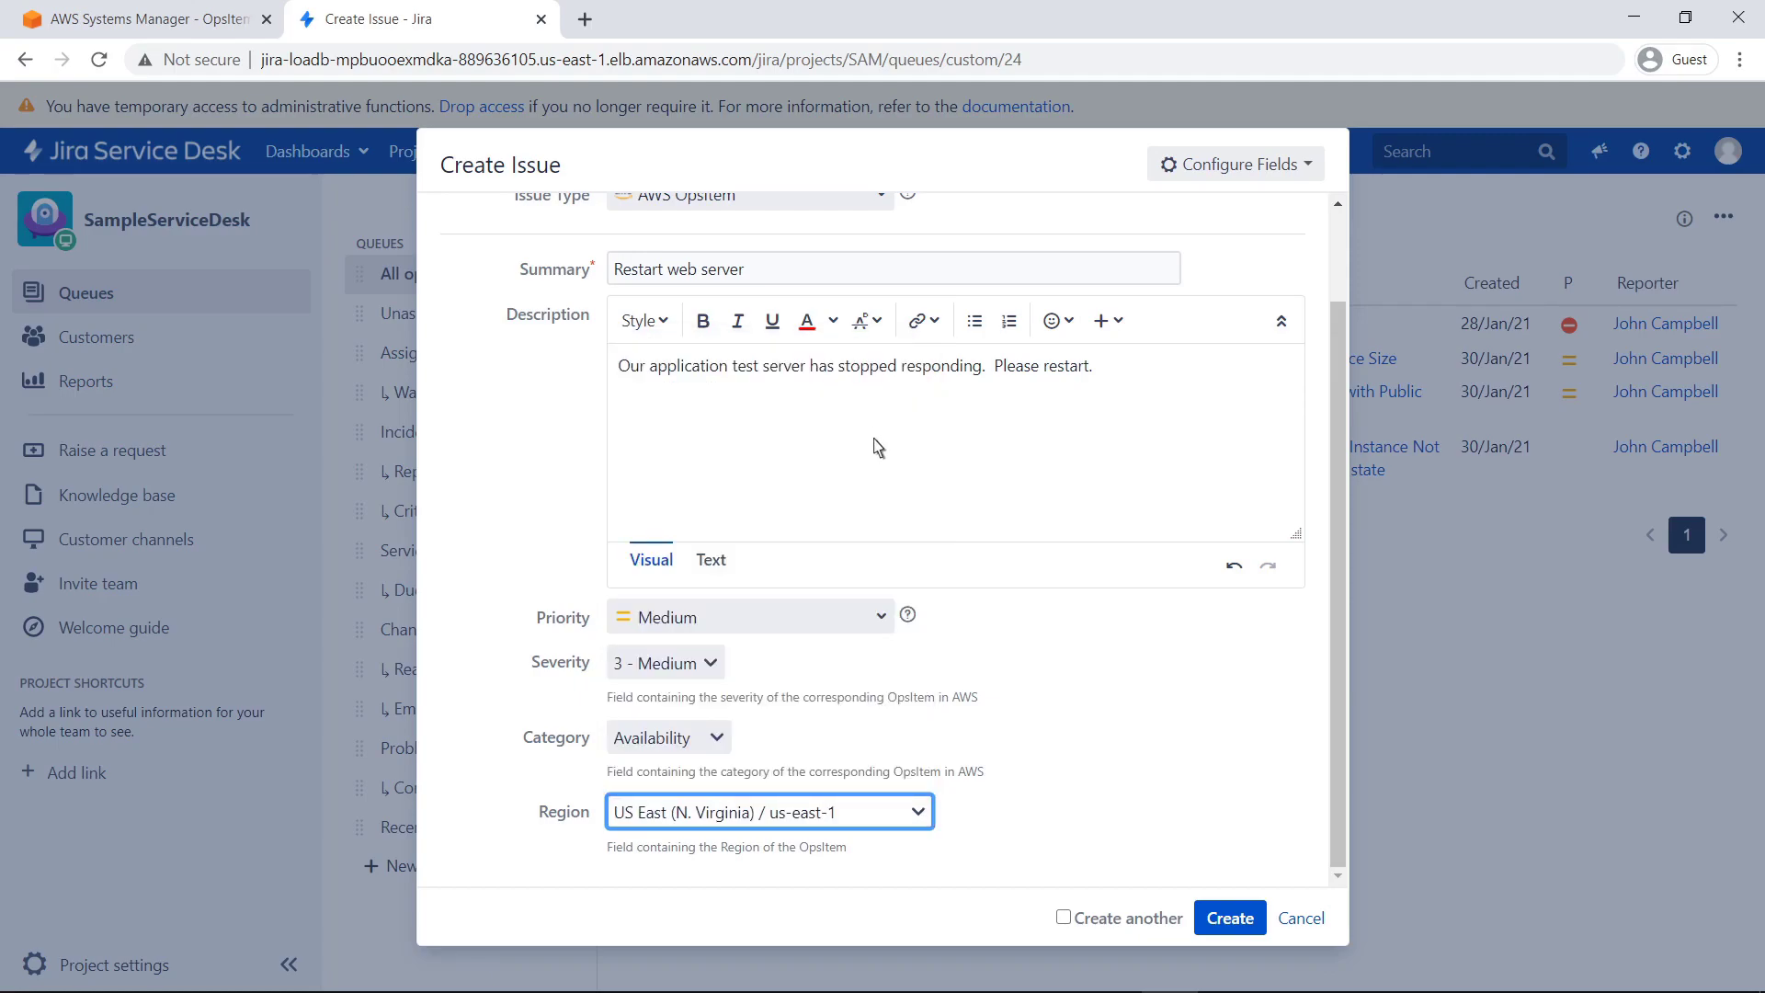
{"action": "left_click", "coordinate": [1225, 918]}
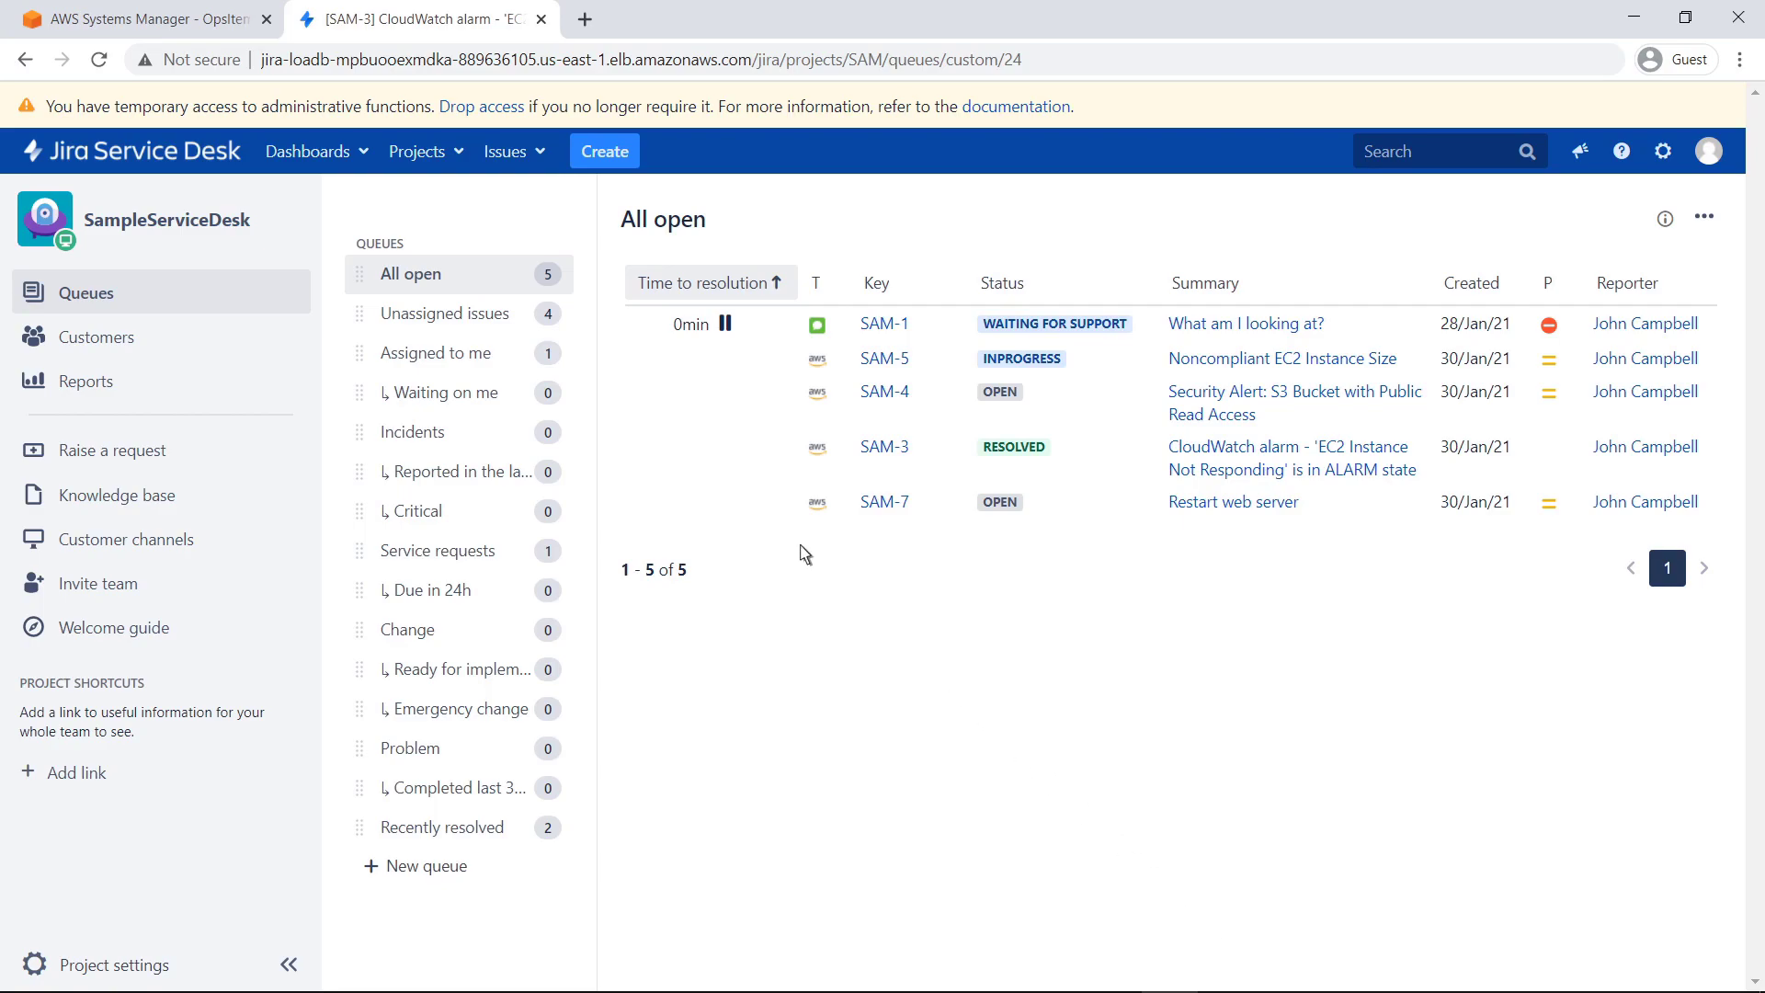
In OpsCenter's OpsItems list, filter status to Resolved, showing the CloudWatch alarm OpsItem resolved.
{"action": "left_click", "coordinate": [152, 19]}
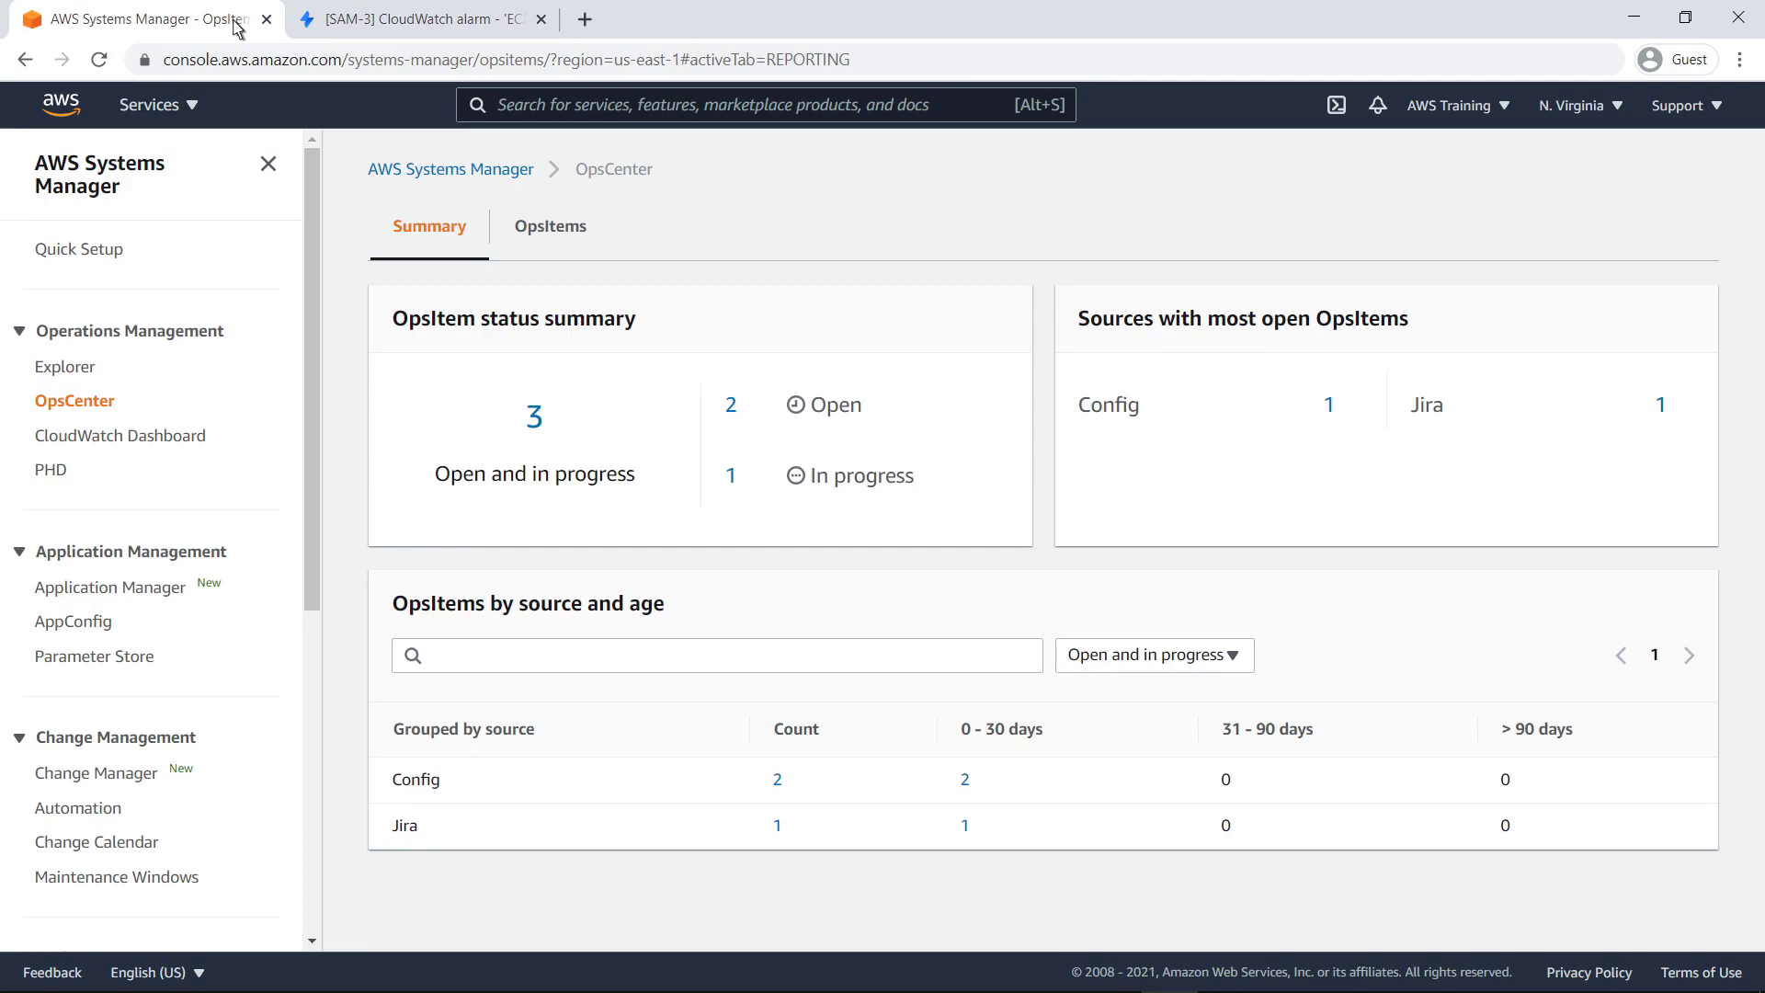
{"action": "left_click", "coordinate": [523, 230]}
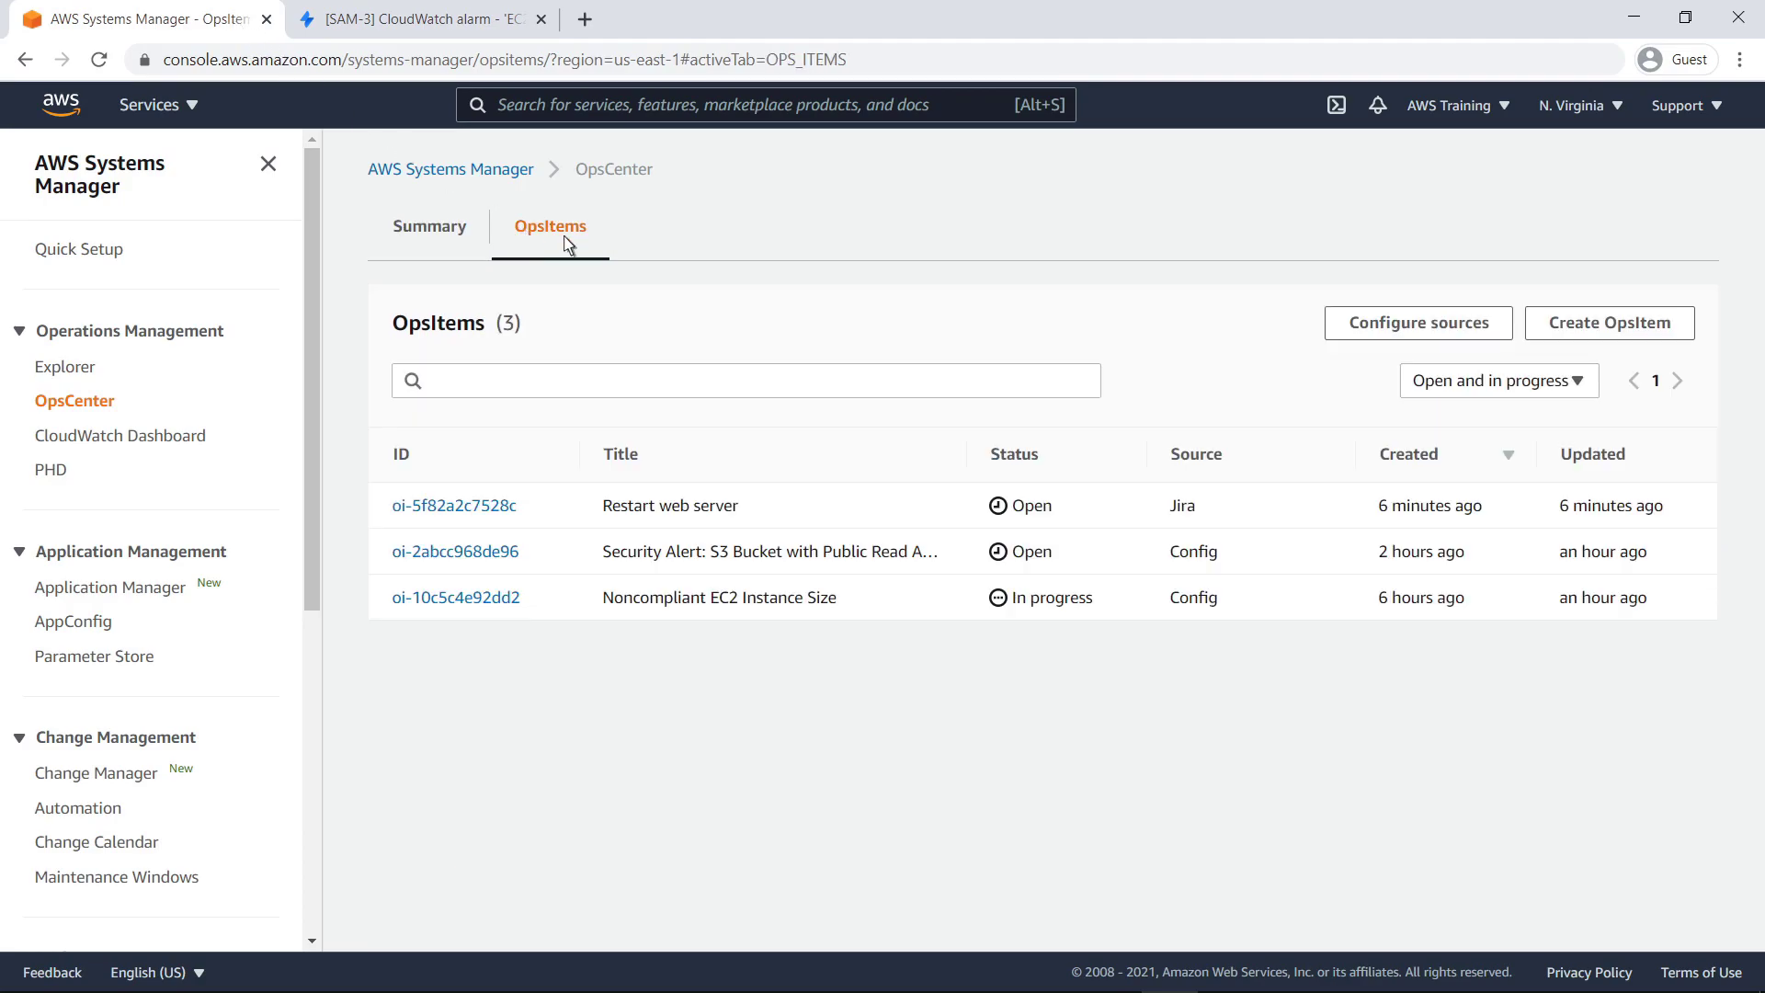
{"action": "left_click", "coordinate": [1580, 391]}
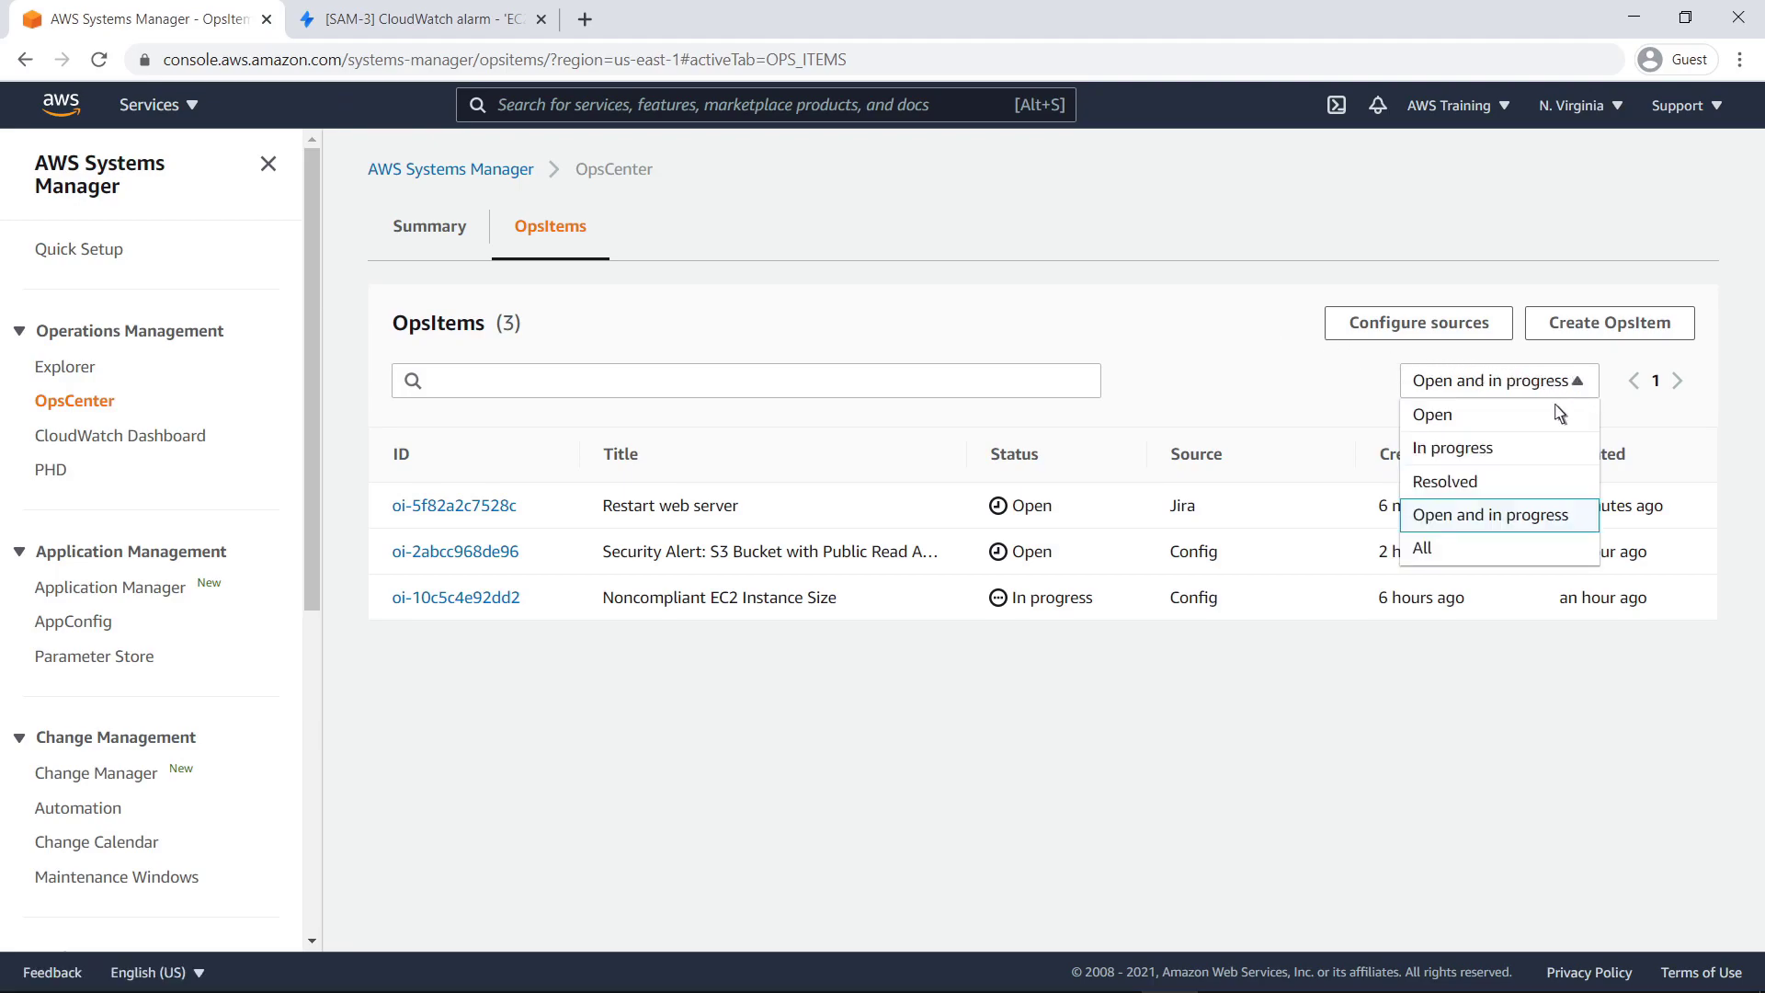
{"action": "left_click", "coordinate": [1475, 481]}
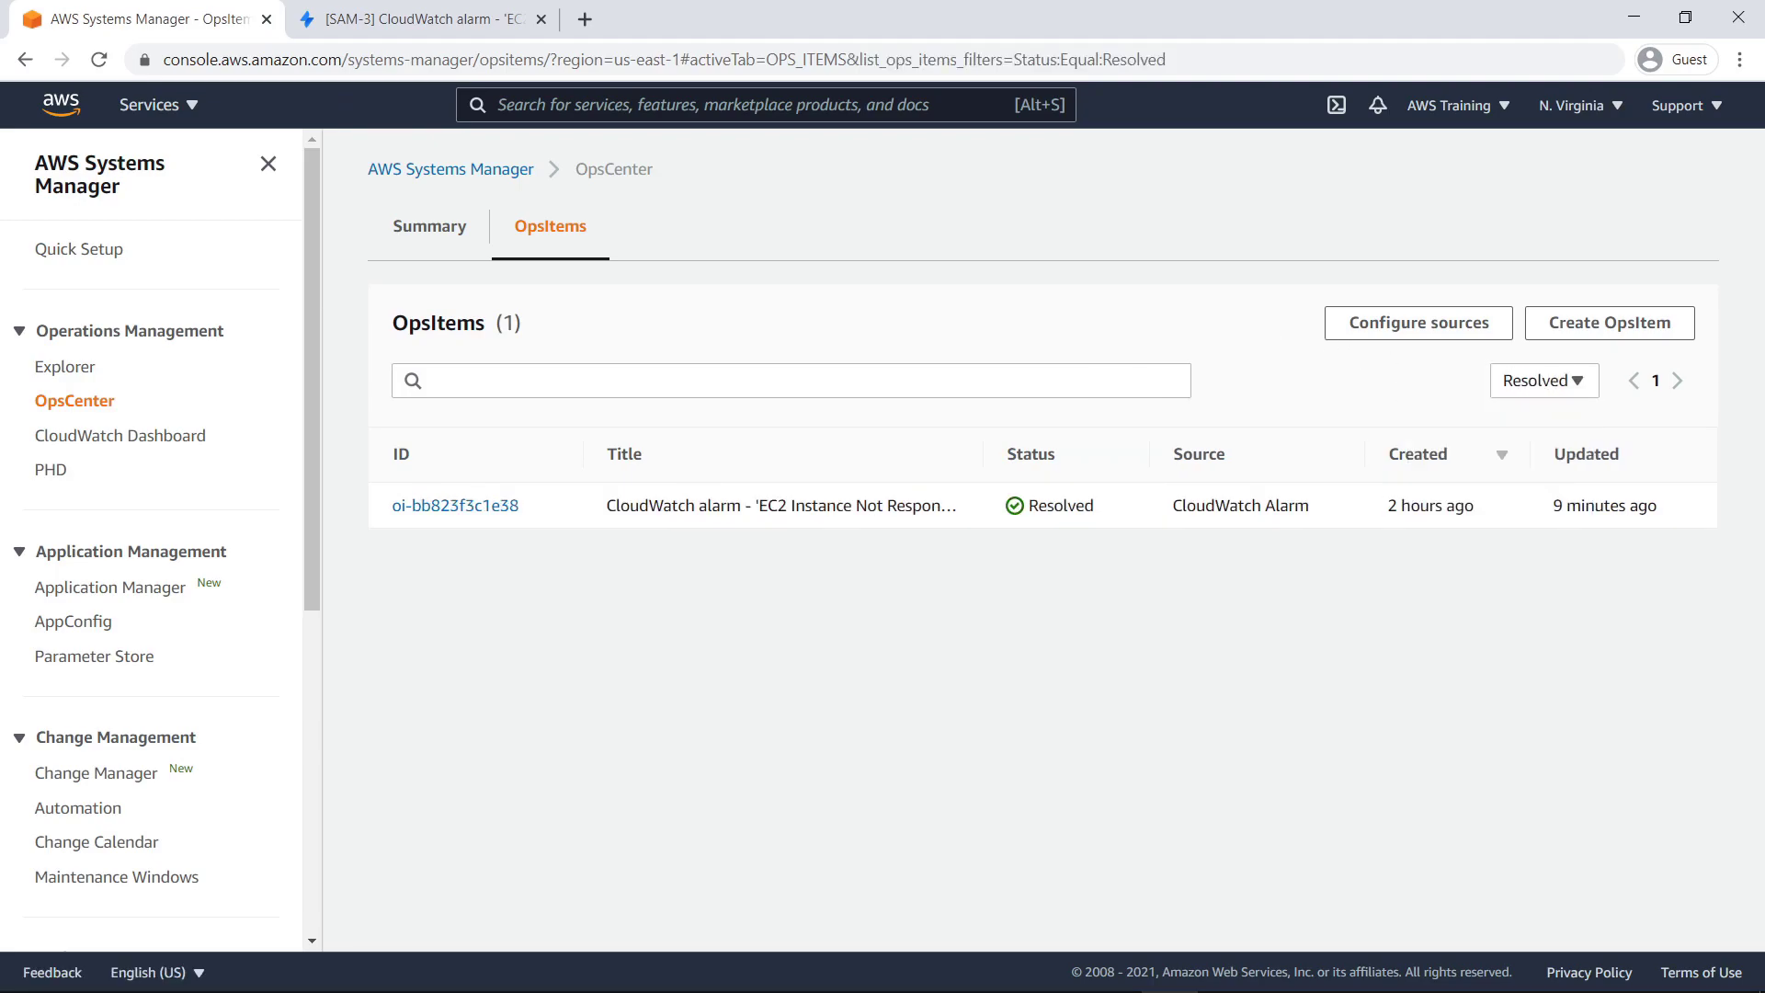